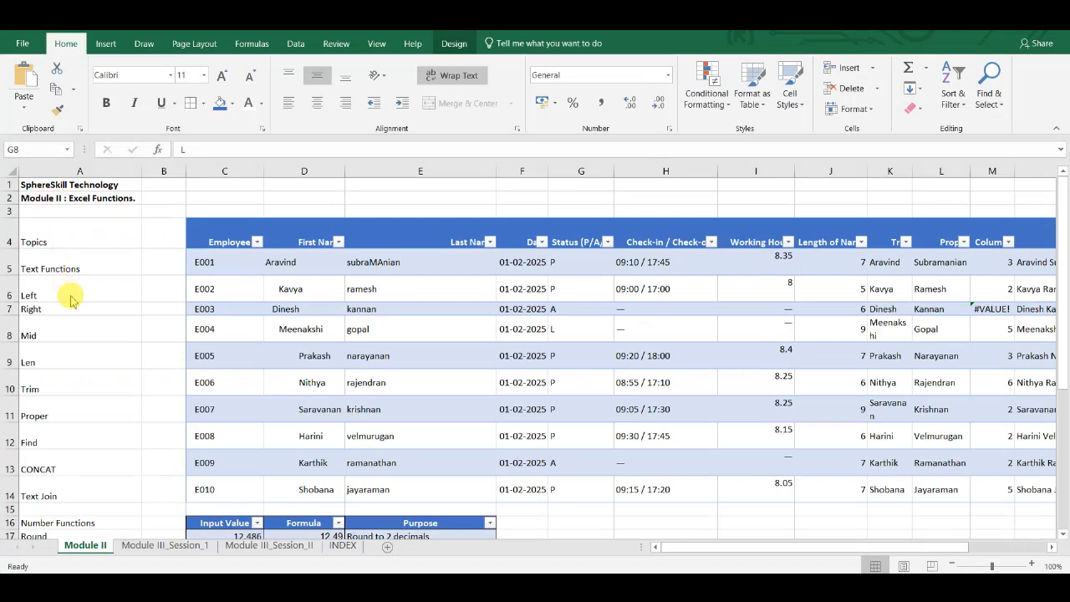
# - Examine the Trim, Proper and CONCAT text-function formulas in row 8 of the employee table
pyautogui.click(72, 296)
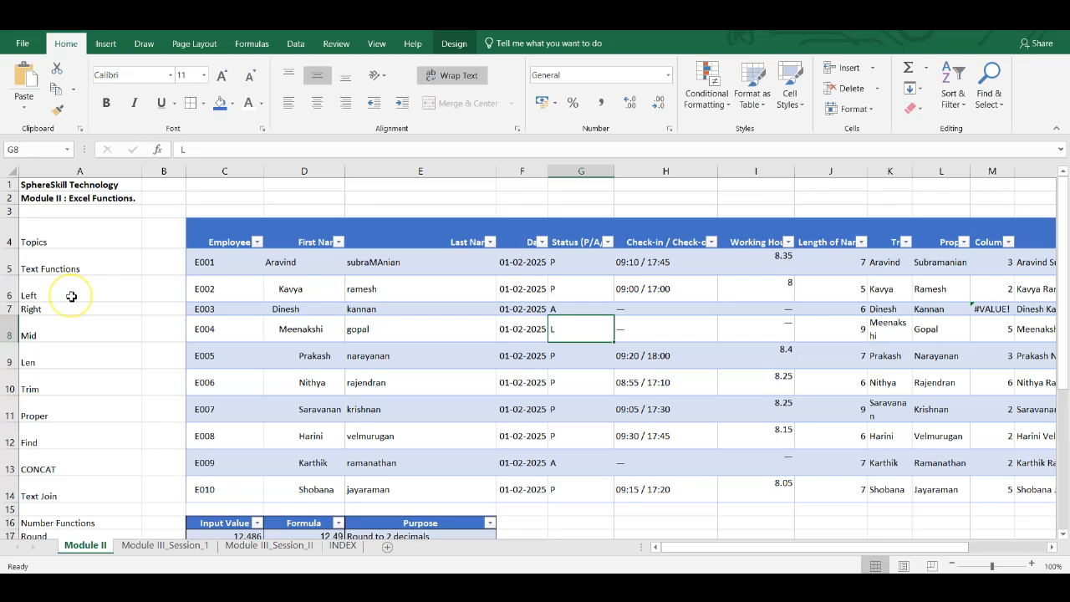
pyautogui.click(69, 296)
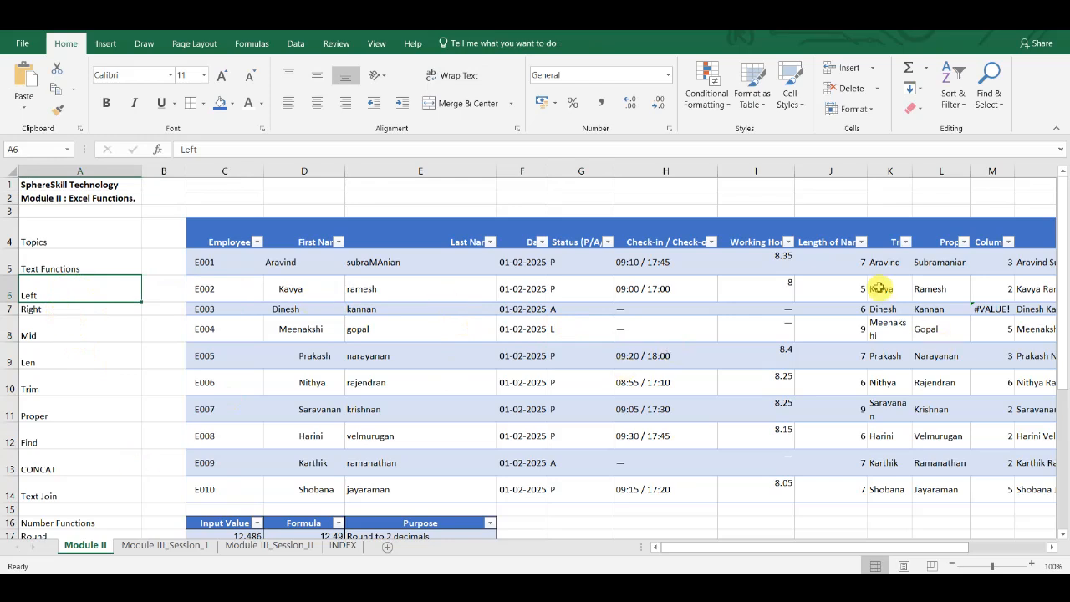
pyautogui.click(882, 329)
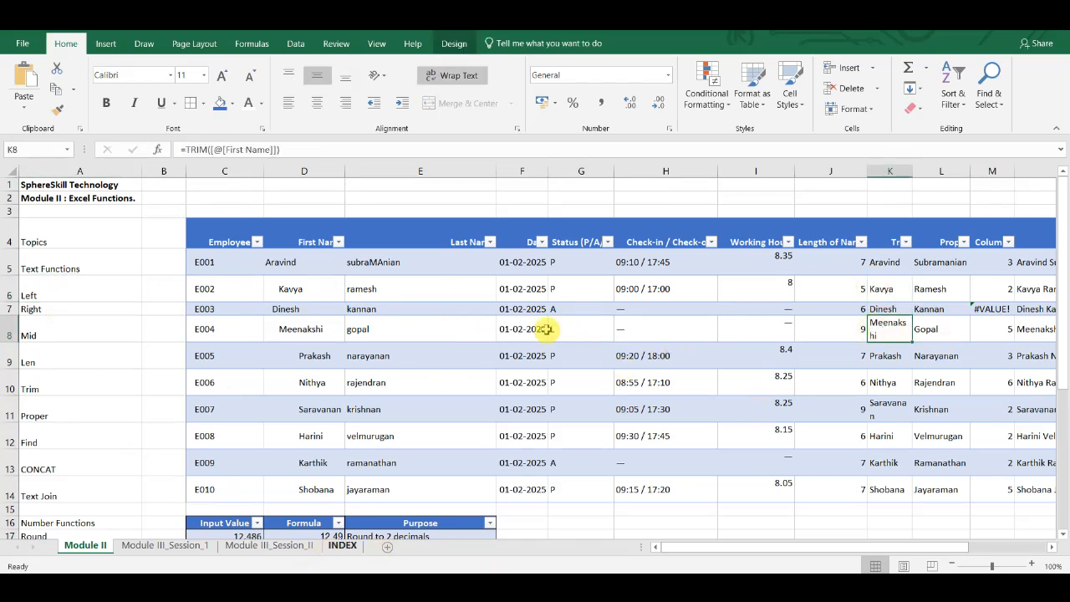
pyautogui.press('Right')
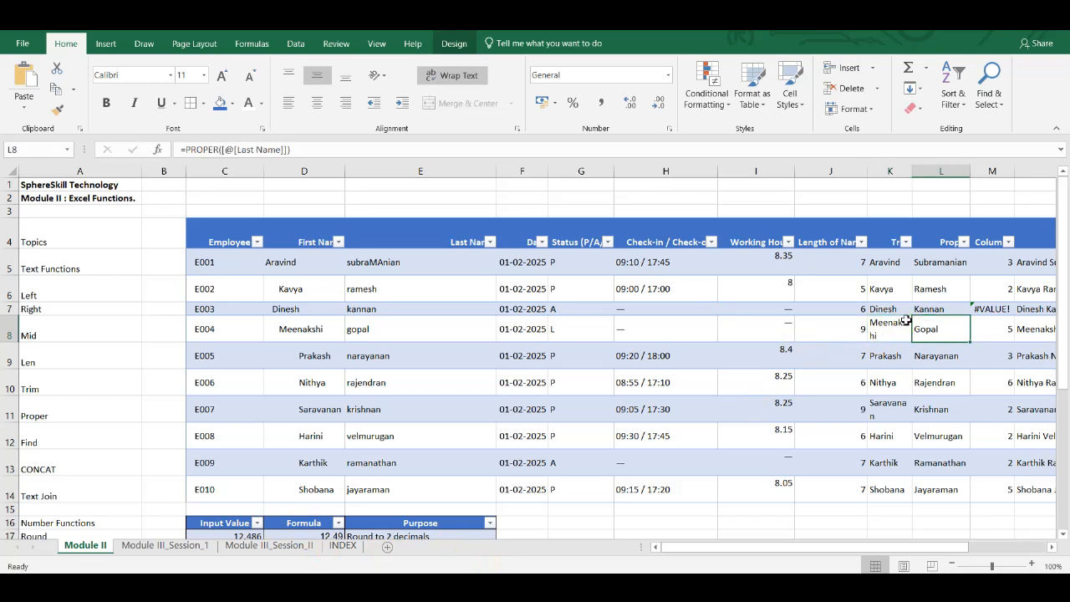
pyautogui.press('Right')
pyautogui.press('Right')
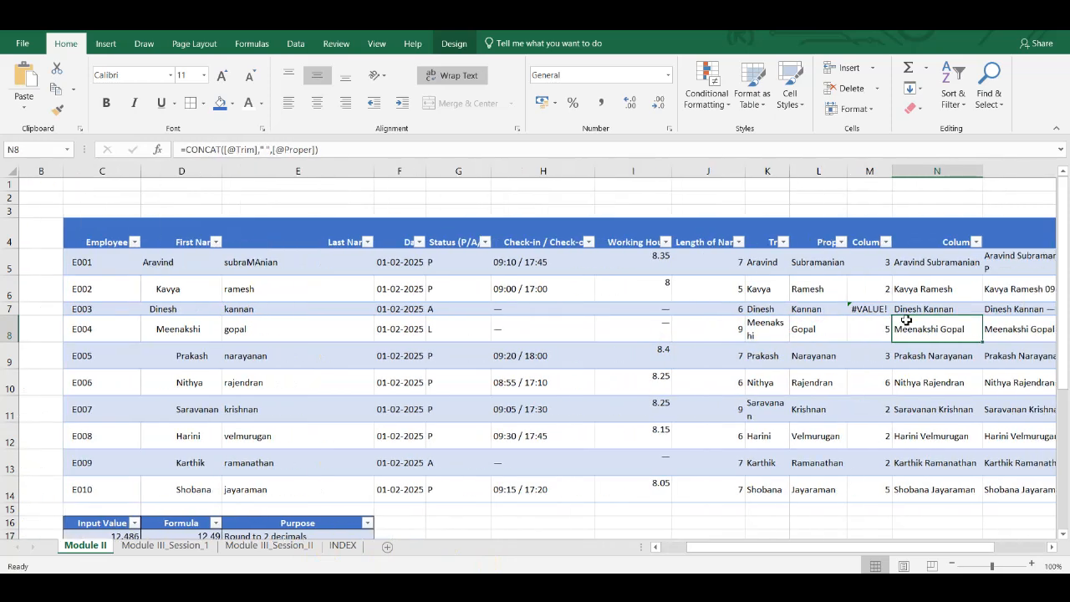
pyautogui.doubleClick(907, 327)
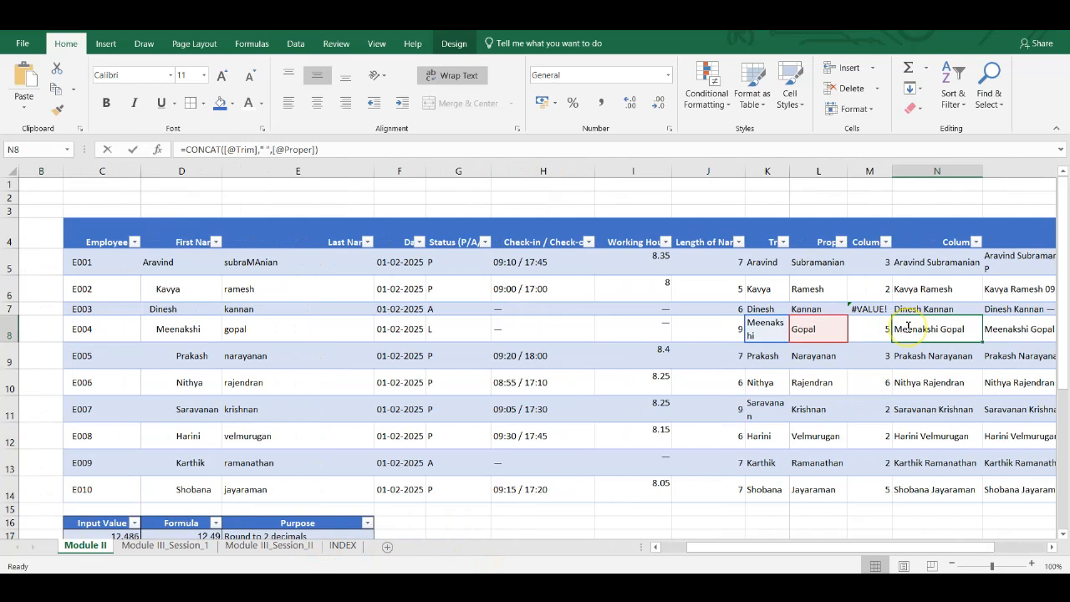
pyautogui.press('Tab')
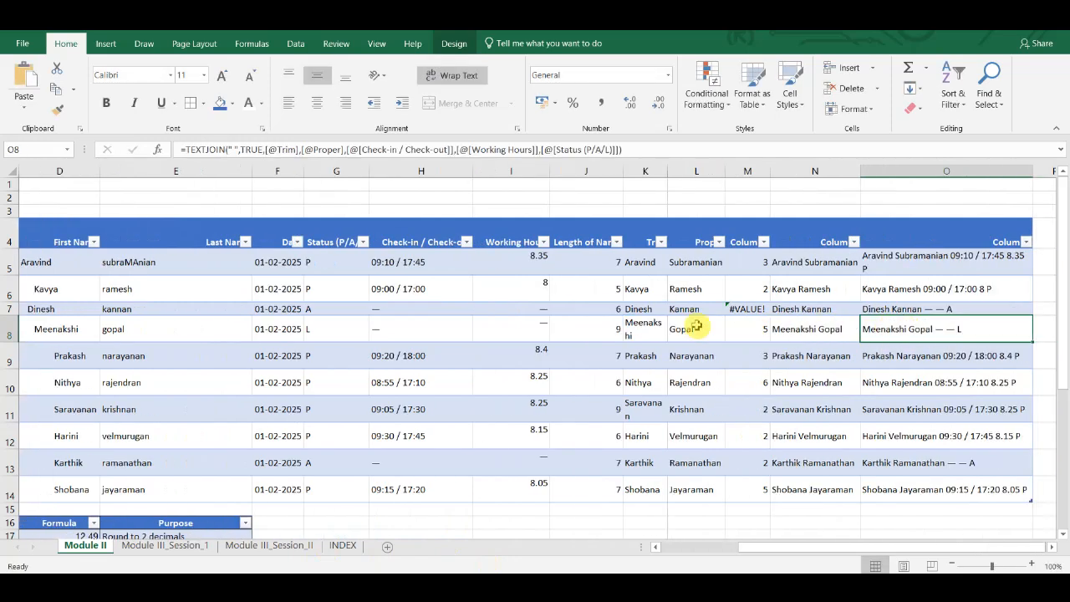
# - Inspect which columns the TRIM, CONCAT and TEXTJOIN formulas reference in cells K8, N8 and O8
pyautogui.doubleClick(645, 331)
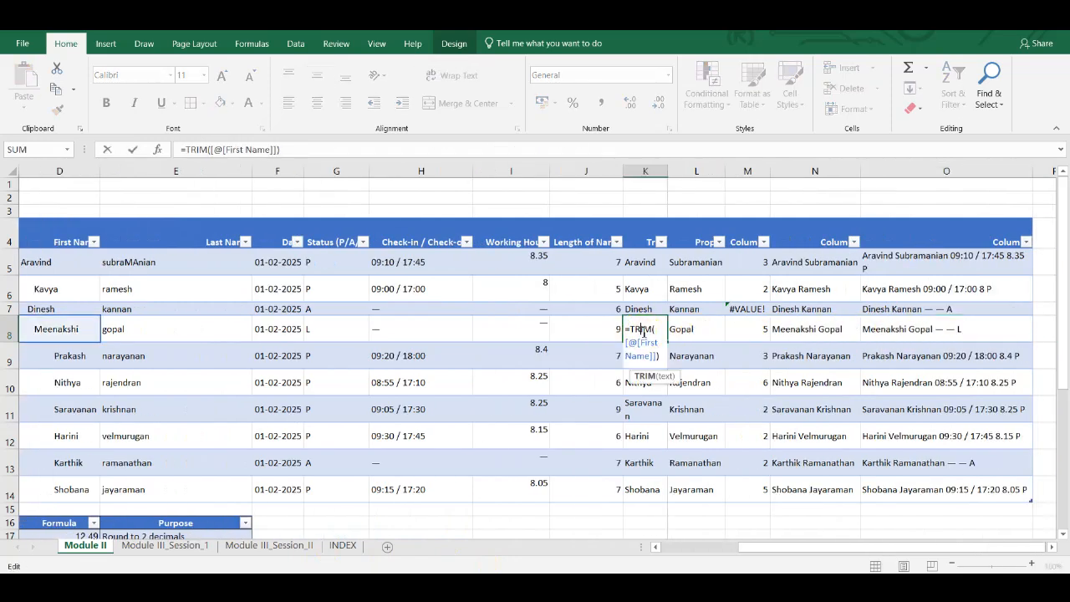
pyautogui.press('Tab')
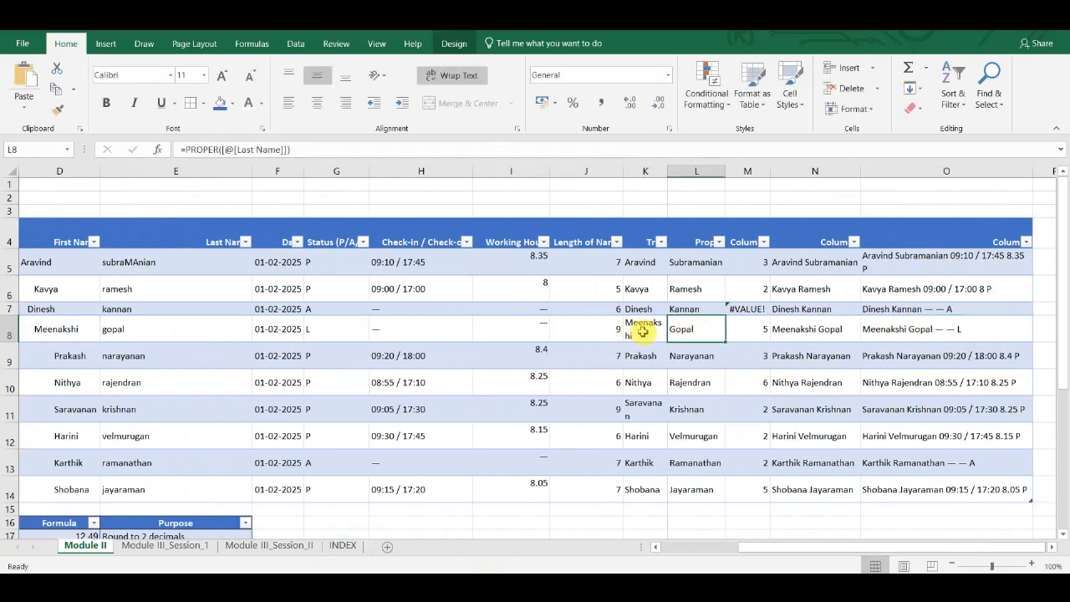
pyautogui.doubleClick(886, 330)
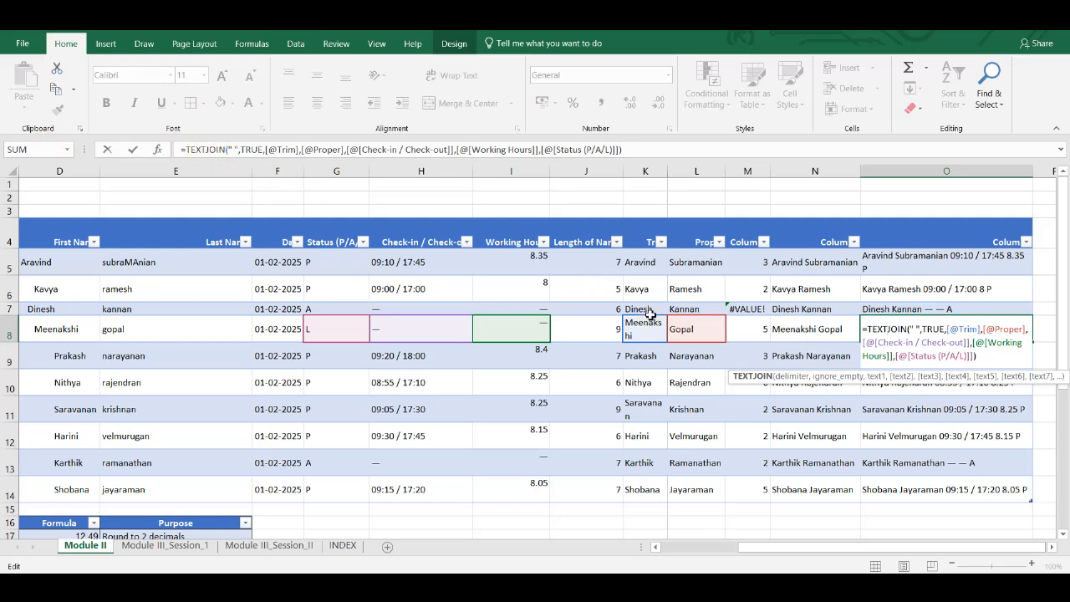
pyautogui.press('Escape')
pyautogui.doubleClick(873, 329)
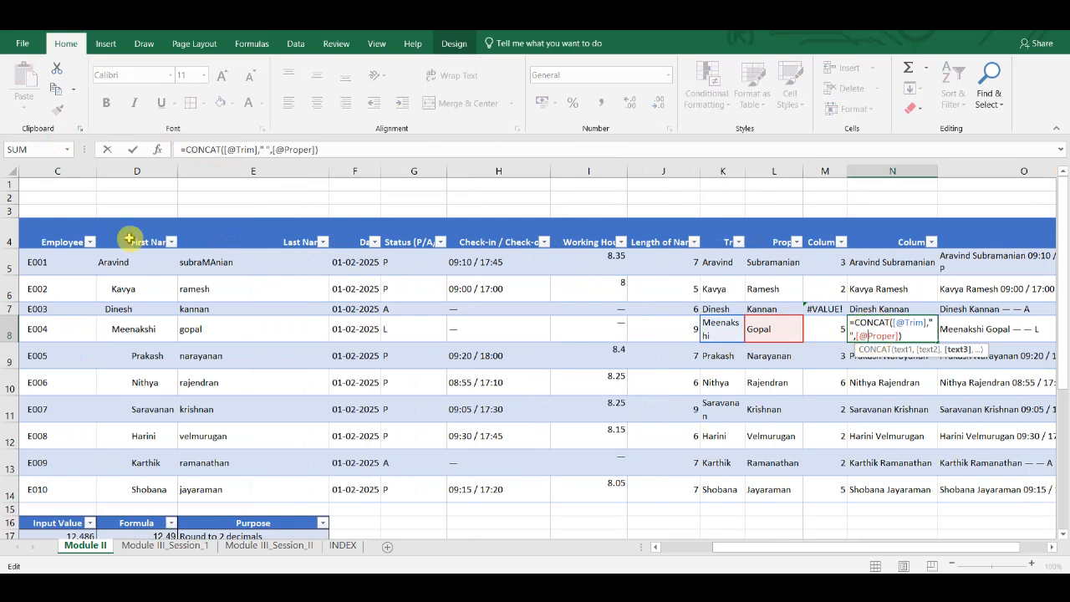
pyautogui.press('Escape')
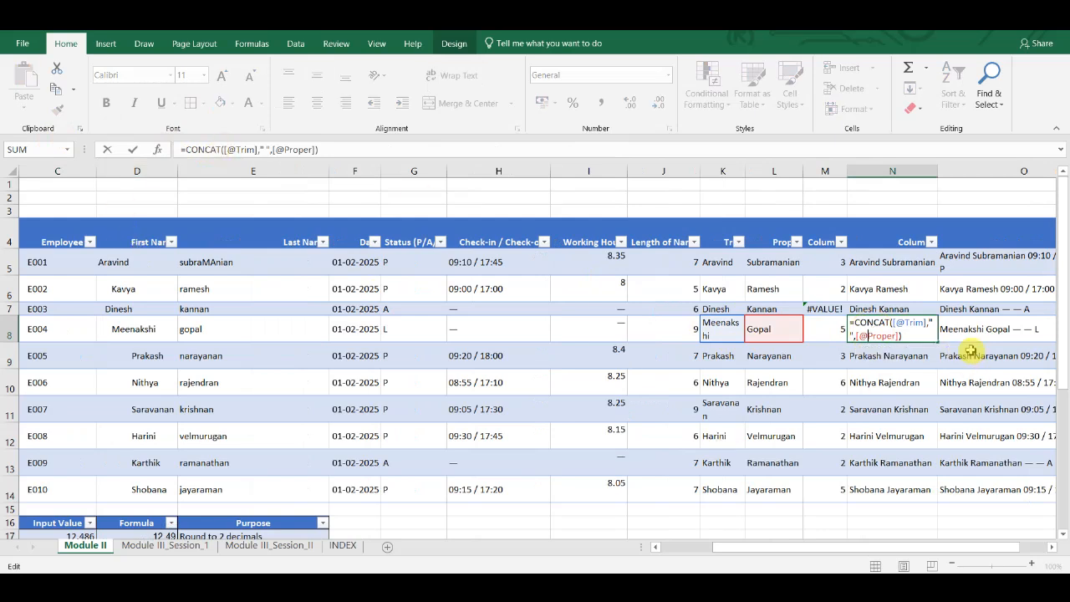
pyautogui.click(953, 332)
pyautogui.doubleClick(888, 330)
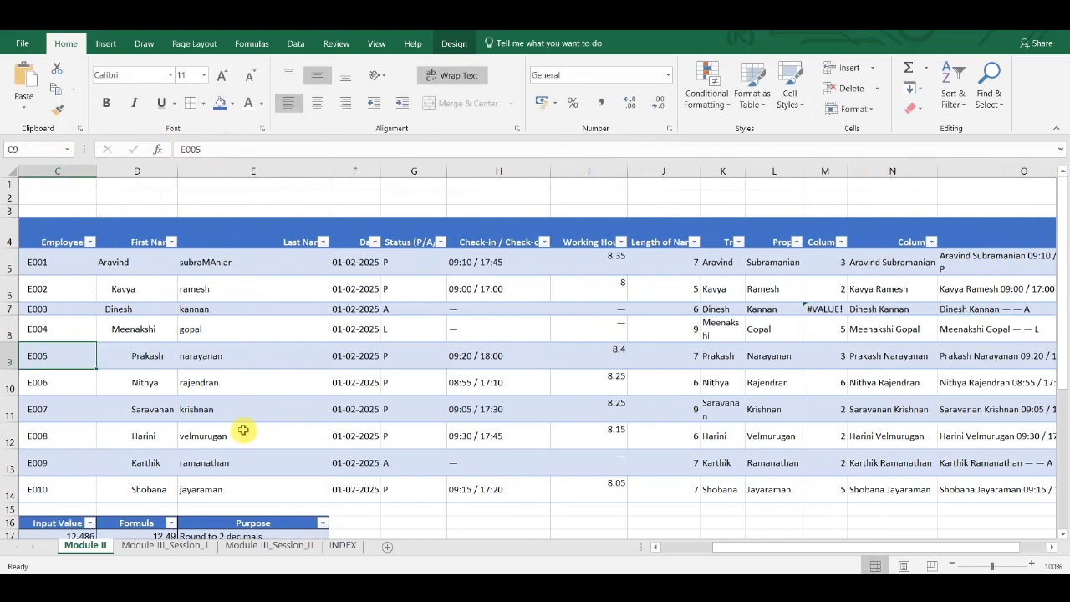
# - Examine the CEILING formulas in cells D18 and D19 of the Number Functions table
pyautogui.hscroll(-3, 242, 429)
pyautogui.scroll(-1, 242, 430)
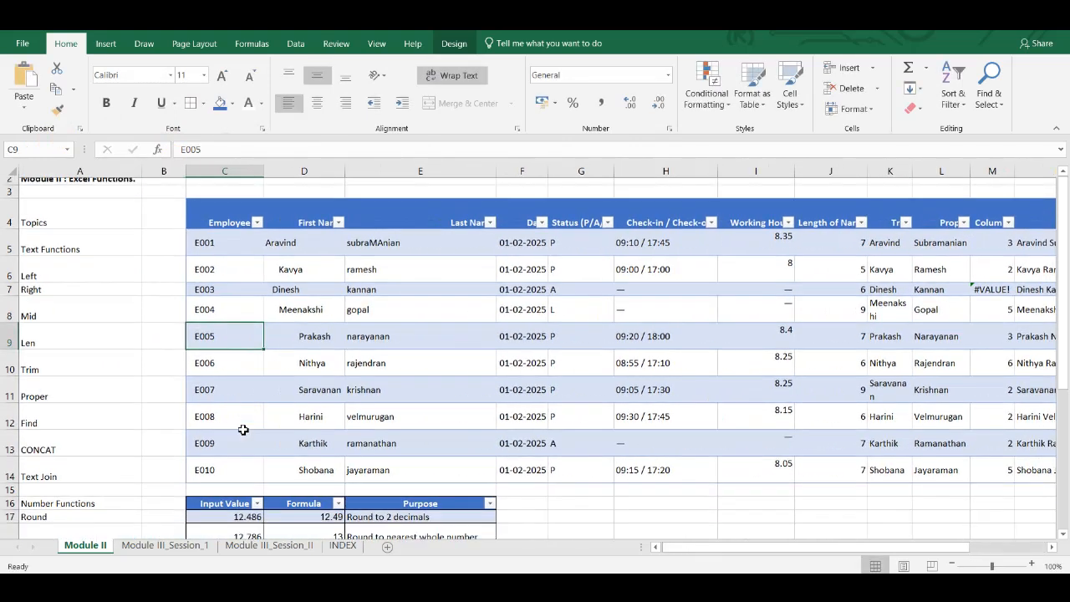
pyautogui.scroll(-3, 242, 430)
pyautogui.doubleClick(371, 365)
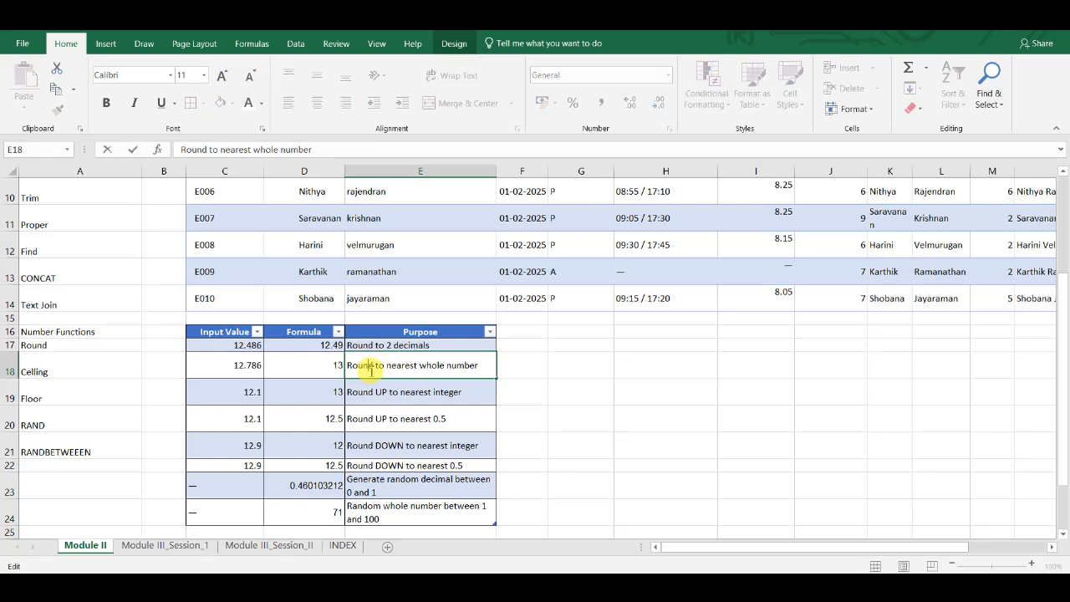
pyautogui.click(304, 362)
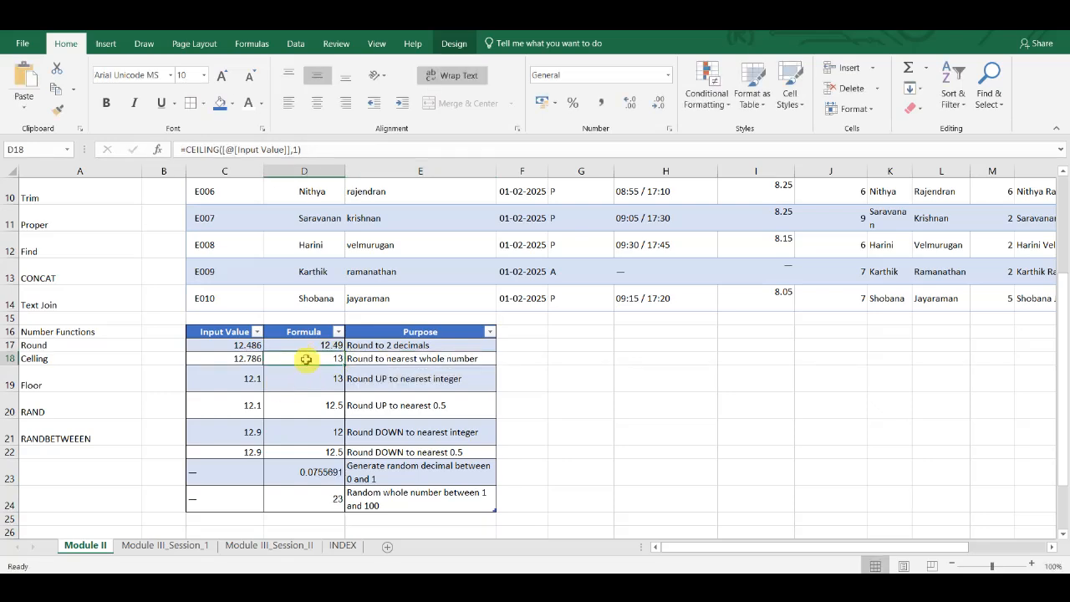
pyautogui.doubleClick(306, 359)
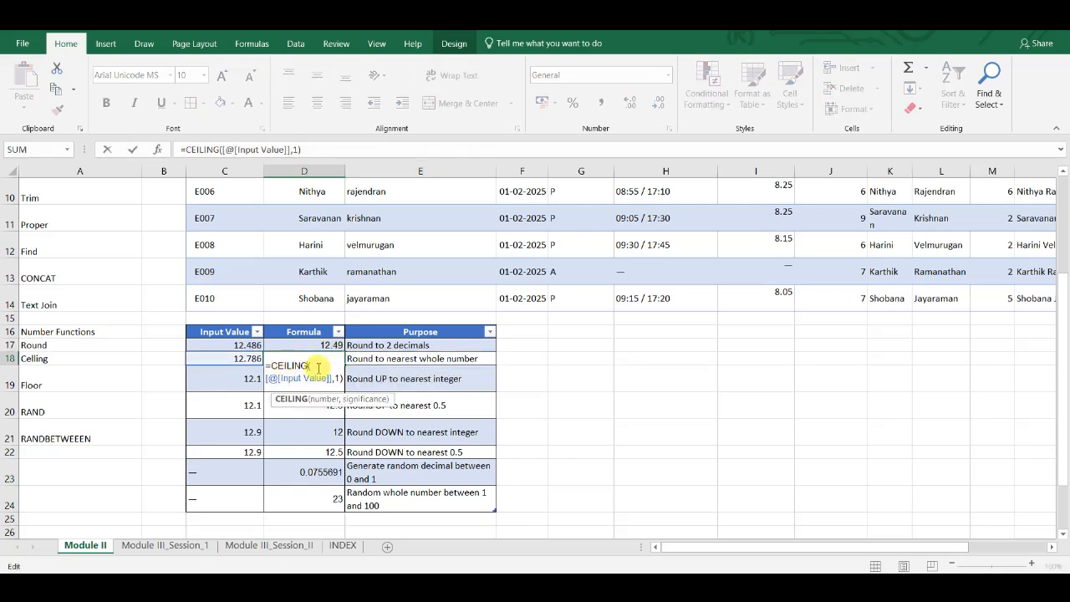
pyautogui.press('Tab')
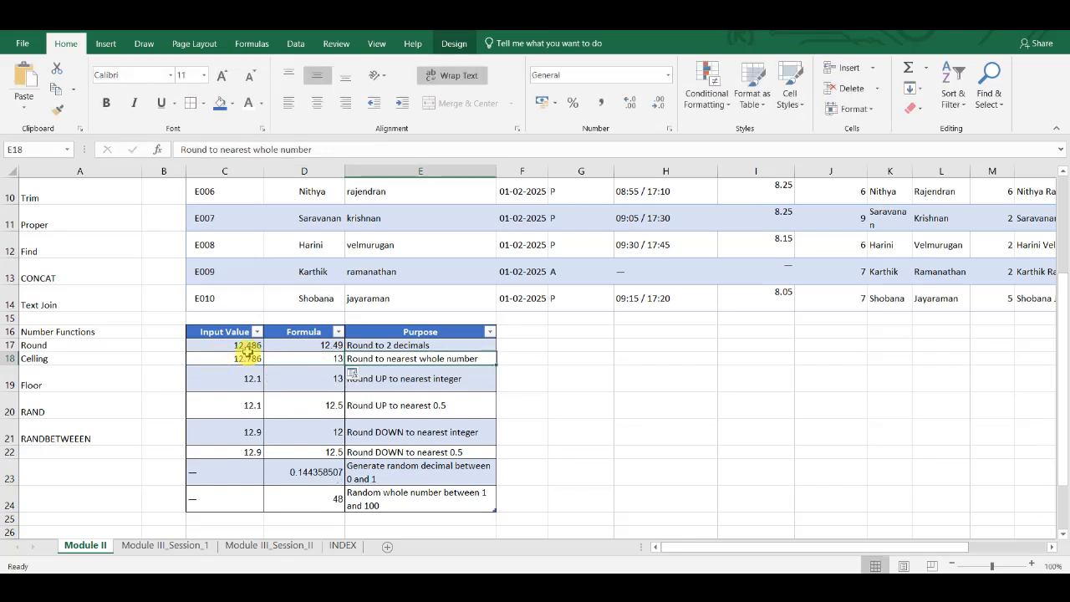
pyautogui.click(319, 383)
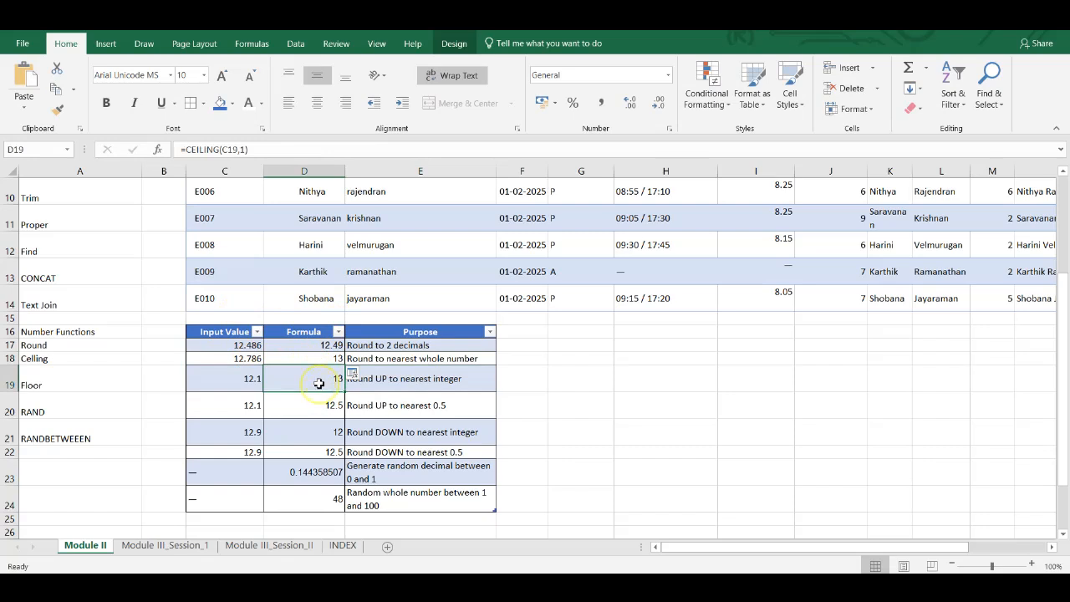
pyautogui.doubleClick(319, 383)
pyautogui.press('Tab')
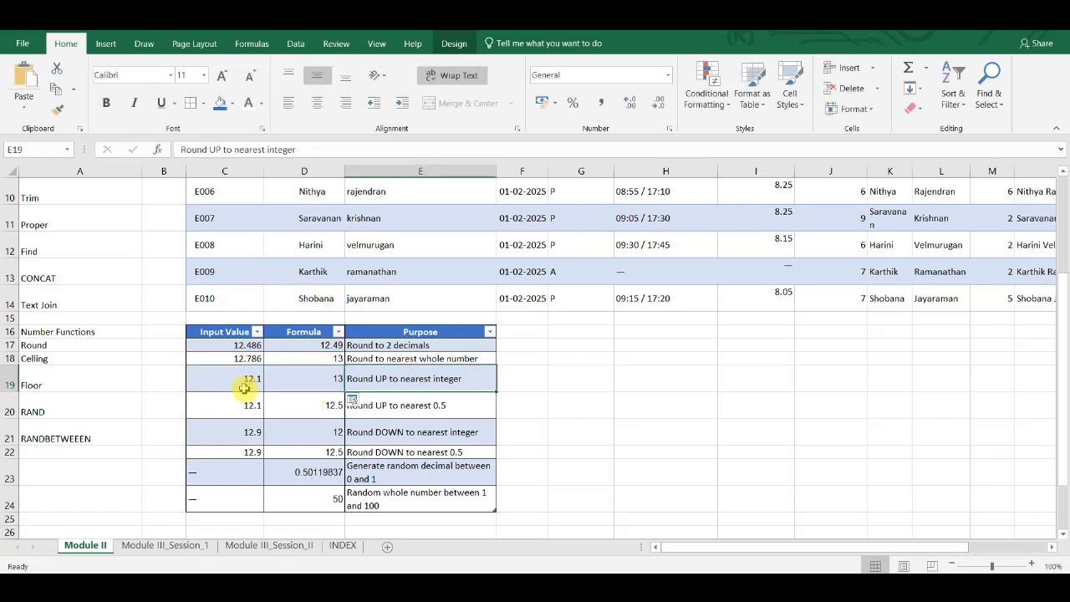
# - Inspect the ROUND formula in D17 and the FLOOR formula in D21
pyautogui.click(304, 345)
pyautogui.doubleClick(305, 344)
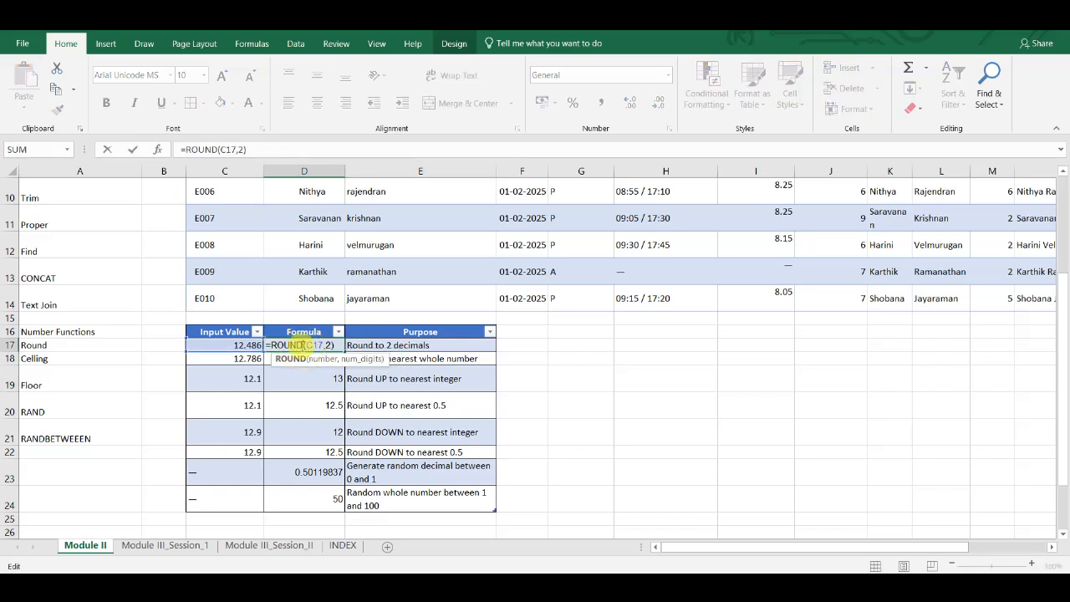
pyautogui.press('Tab')
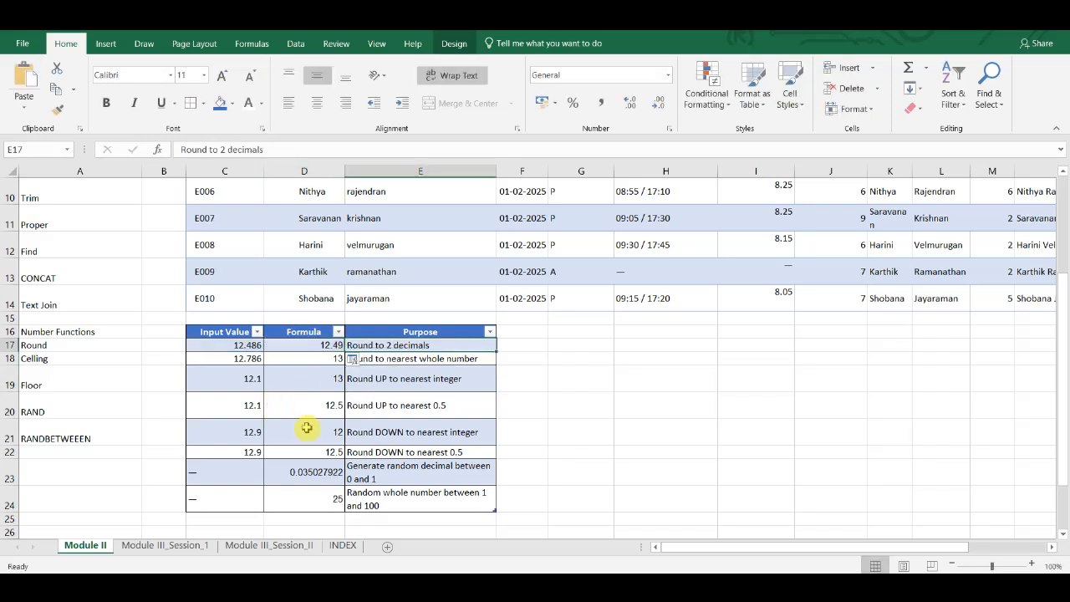
pyautogui.click(307, 434)
pyautogui.doubleClick(307, 434)
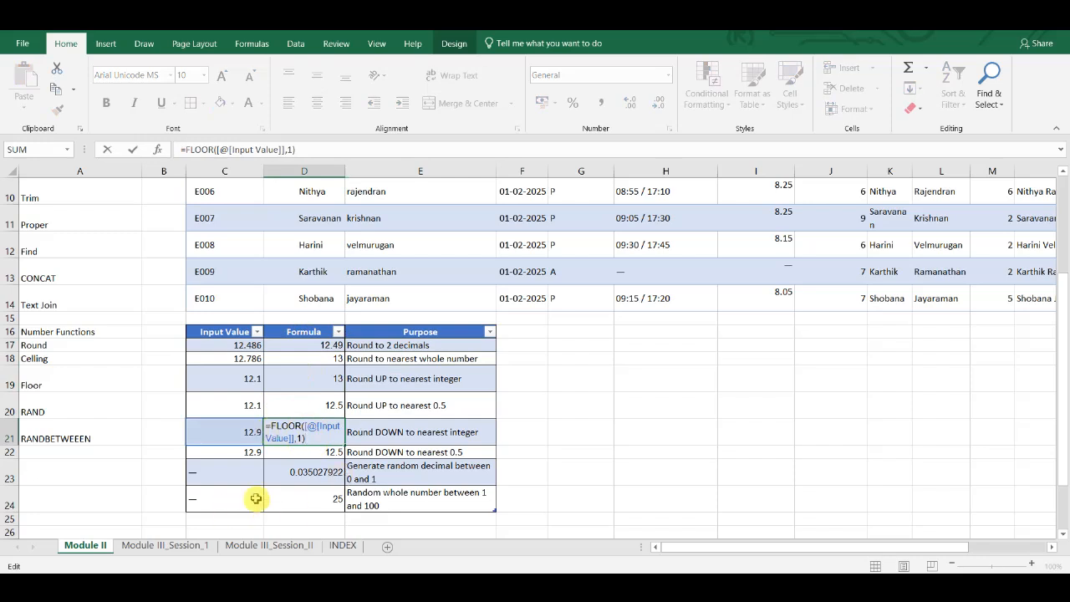
pyautogui.press('Tab')
# - Check the random decimal formula in D23 and the random whole number formula in D24
pyautogui.doubleClick(320, 471)
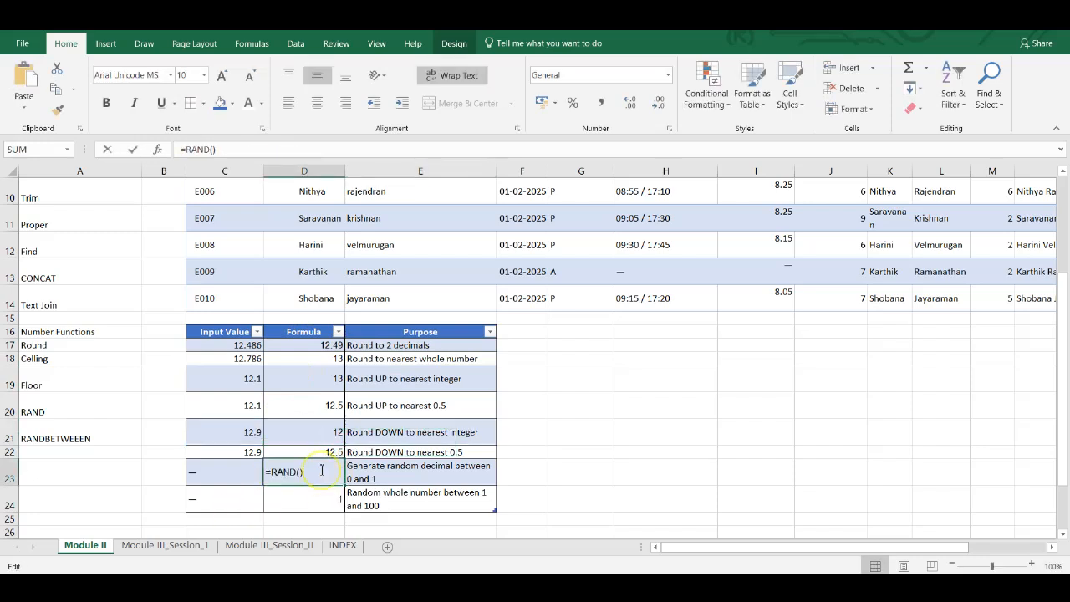
pyautogui.press('Tab')
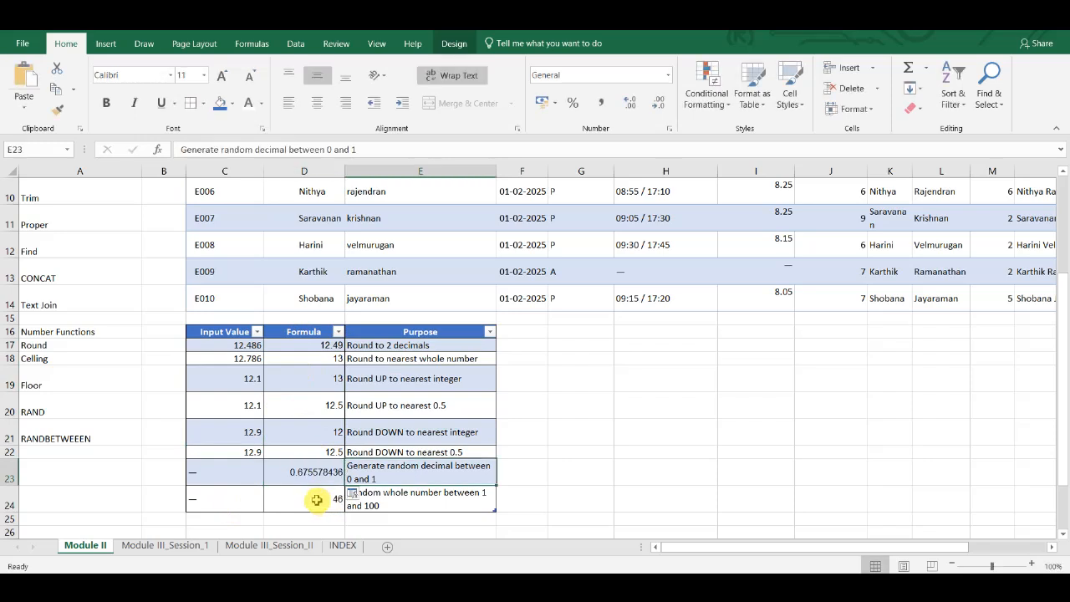
pyautogui.doubleClick(317, 500)
pyautogui.press('Tab')
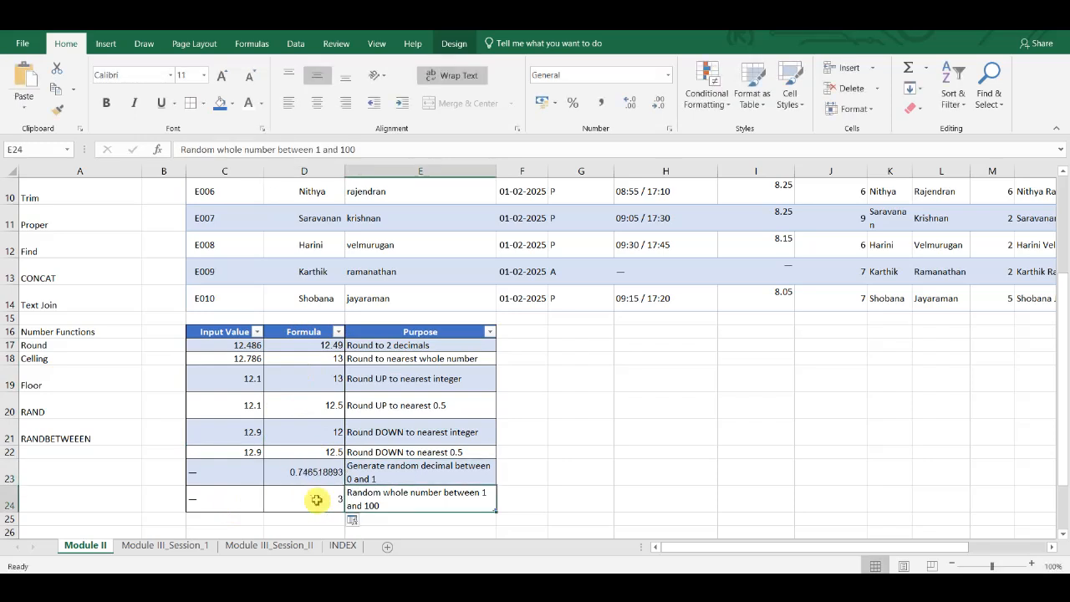
# - Examine the TODAY, NOW and DATEDIF formulas in cells C29 to C31 of the Date Functions section
pyautogui.scroll(-2, 317, 500)
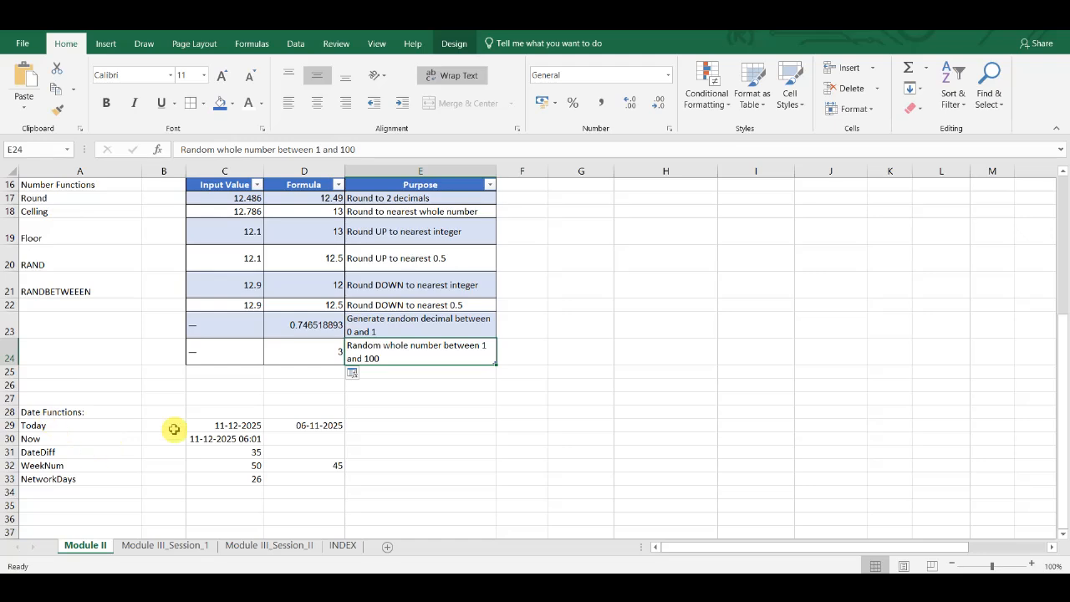
pyautogui.doubleClick(245, 426)
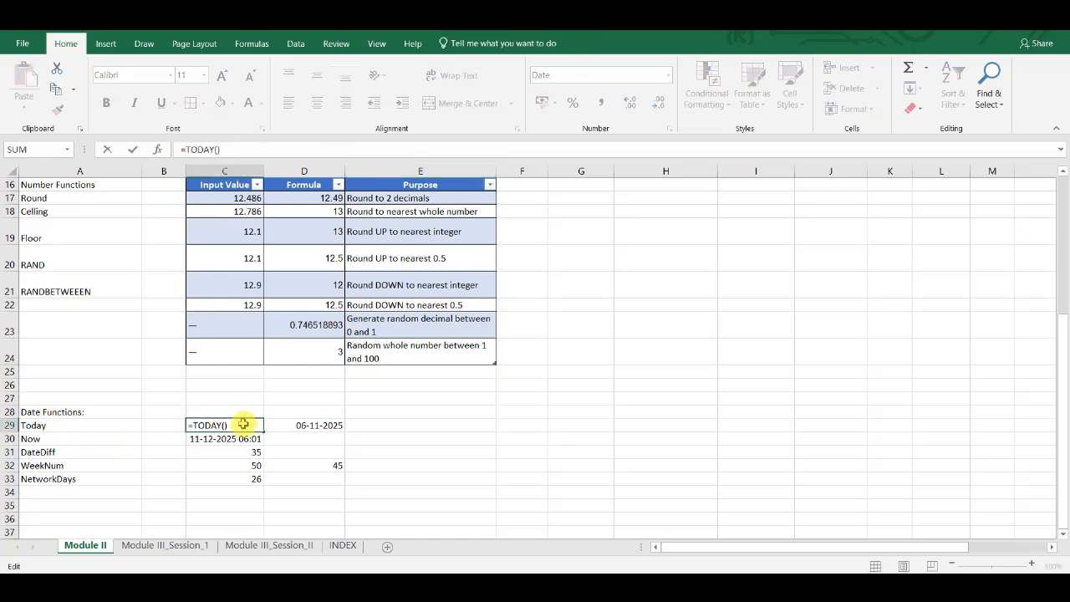
pyautogui.click(222, 437)
pyautogui.doubleClick(220, 439)
pyautogui.hotkey('ctrl', 'Return')
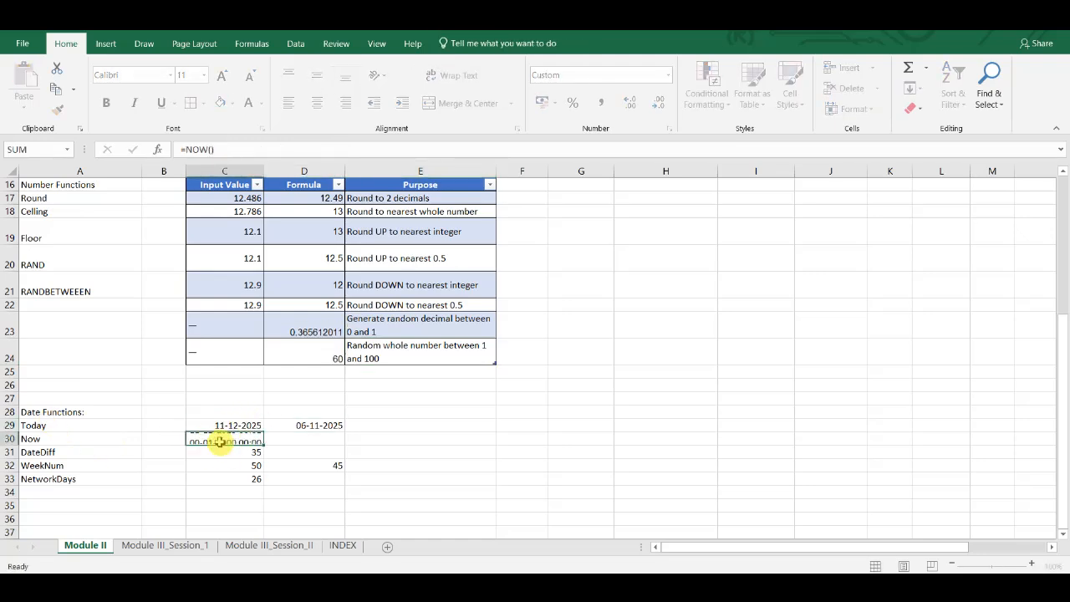
pyautogui.click(224, 451)
pyautogui.doubleClick(226, 453)
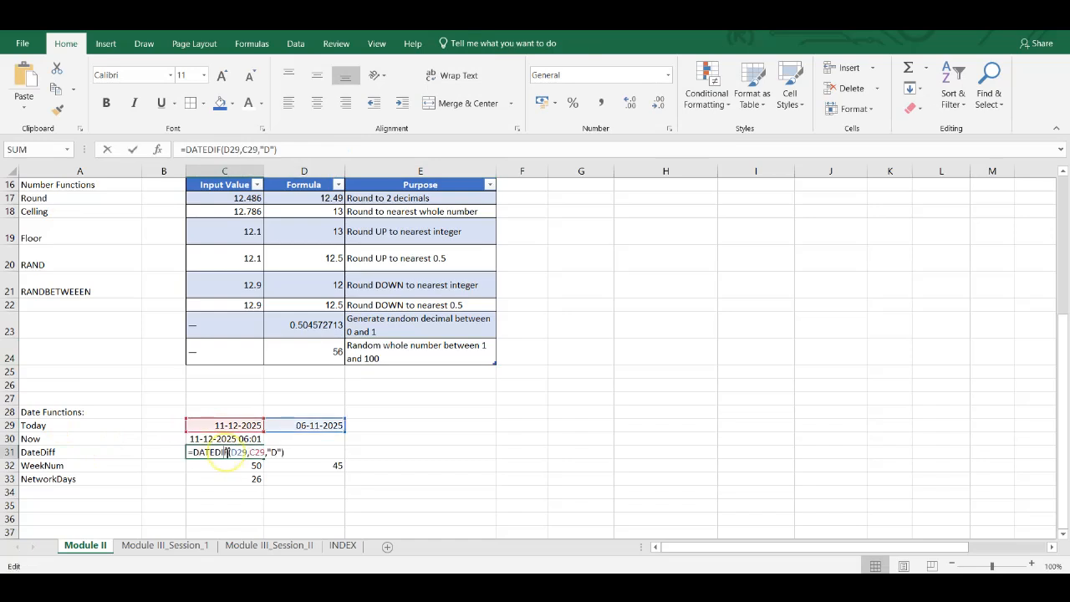
pyautogui.hotkey('ctrl', 'Return')
# - Inspect the WEEKNUM formula in C32 and the NETWORKDAYS formula in C33
pyautogui.click(227, 464)
pyautogui.doubleClick(227, 464)
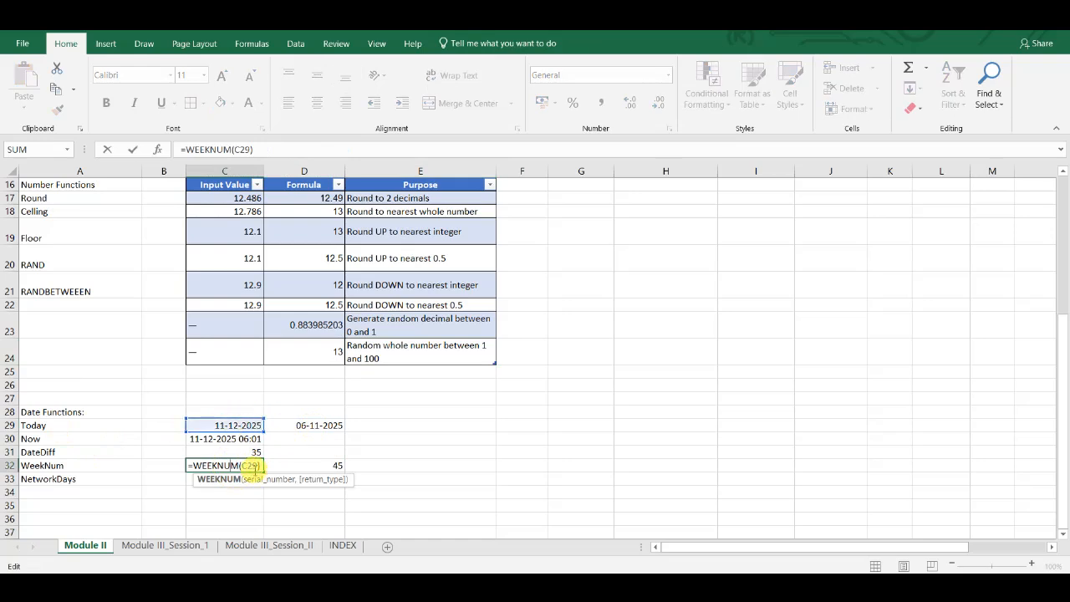
pyautogui.hotkey('ctrl', 'Return')
pyautogui.click(242, 479)
pyautogui.doubleClick(242, 478)
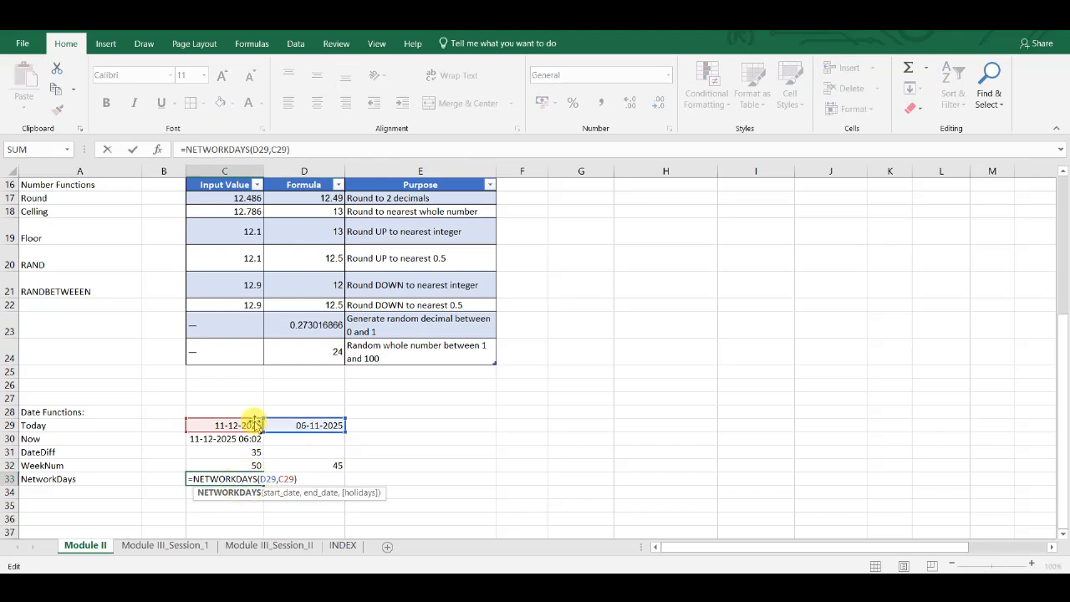
# - Enter the label "Working Days" in D33, beside the NetworkDays result
pyautogui.click(280, 474)
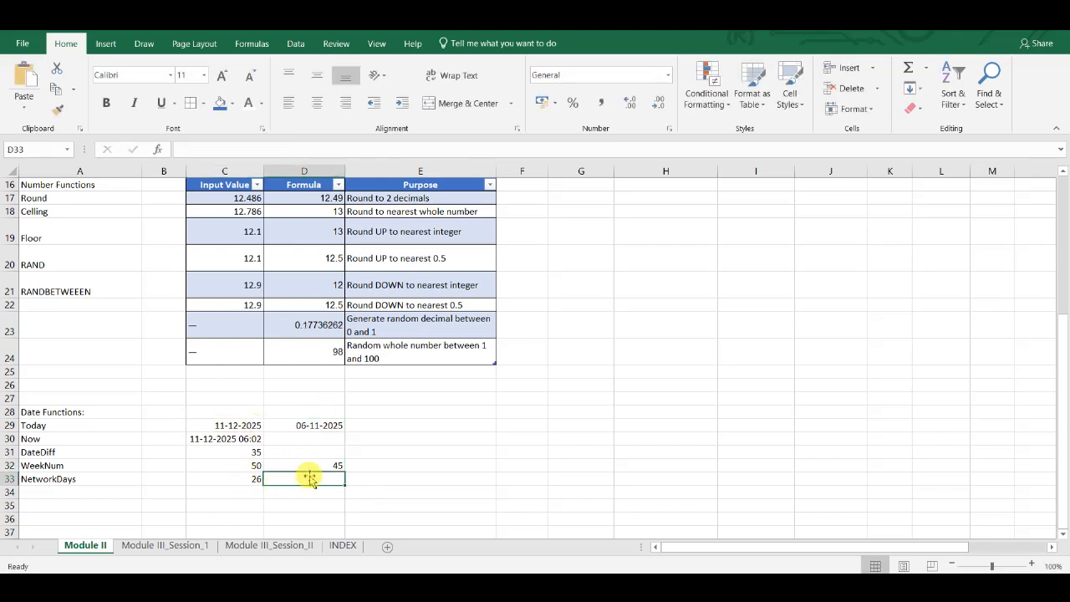
pyautogui.write('Working Days')
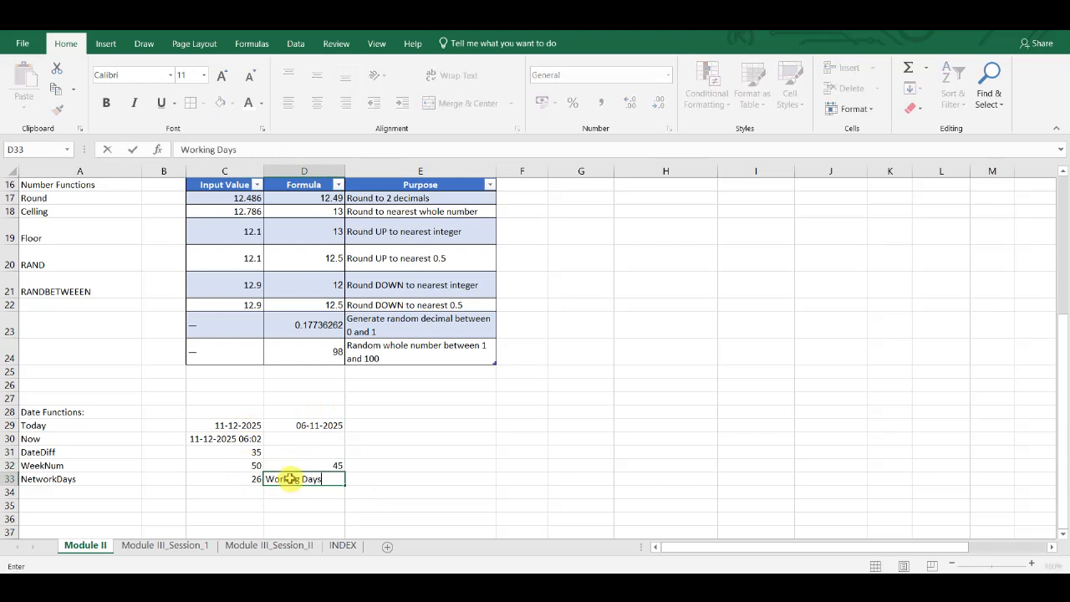
pyautogui.press('Return')
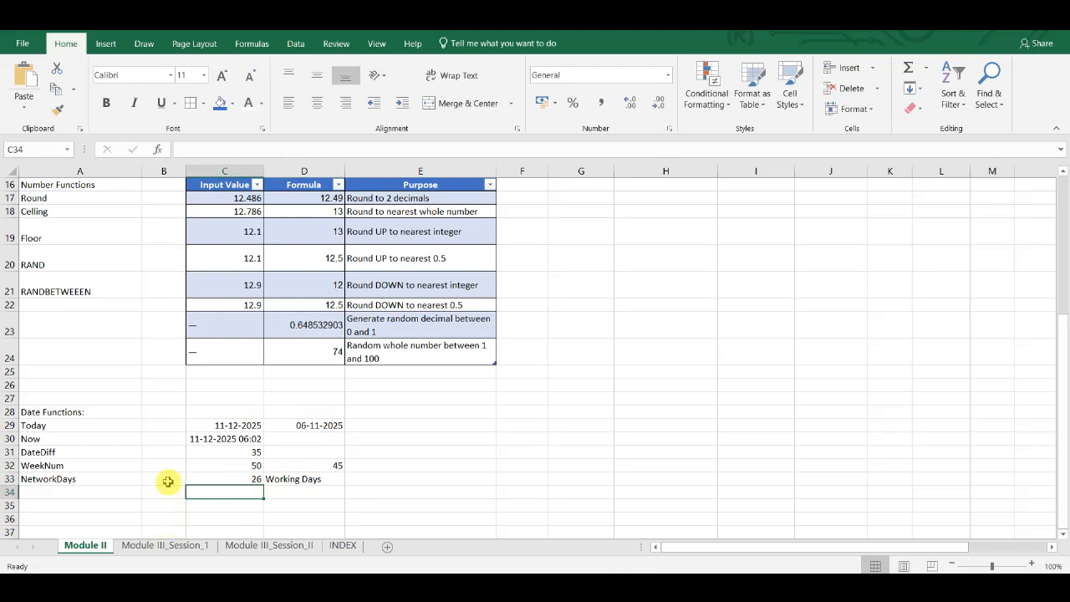
# - Go to the Module III_Session_1 sheet and review its list of logical function topics from IF to SWITCH
pyautogui.click(162, 549)
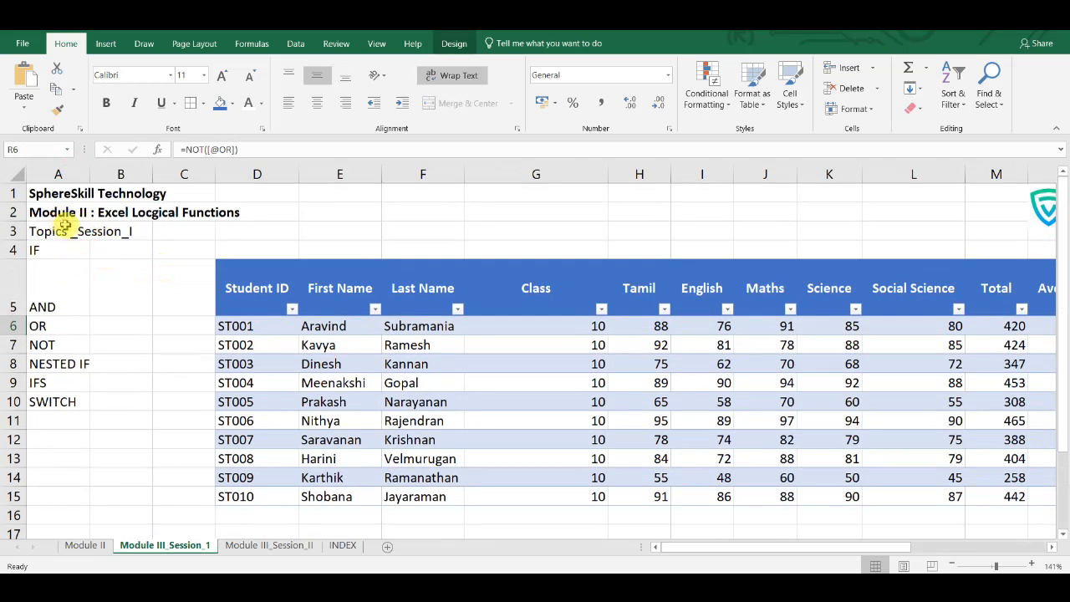
pyautogui.click(62, 249)
pyautogui.click(55, 302)
pyautogui.click(57, 326)
pyautogui.press('Down')
pyautogui.press('Down')
pyautogui.press('Down')
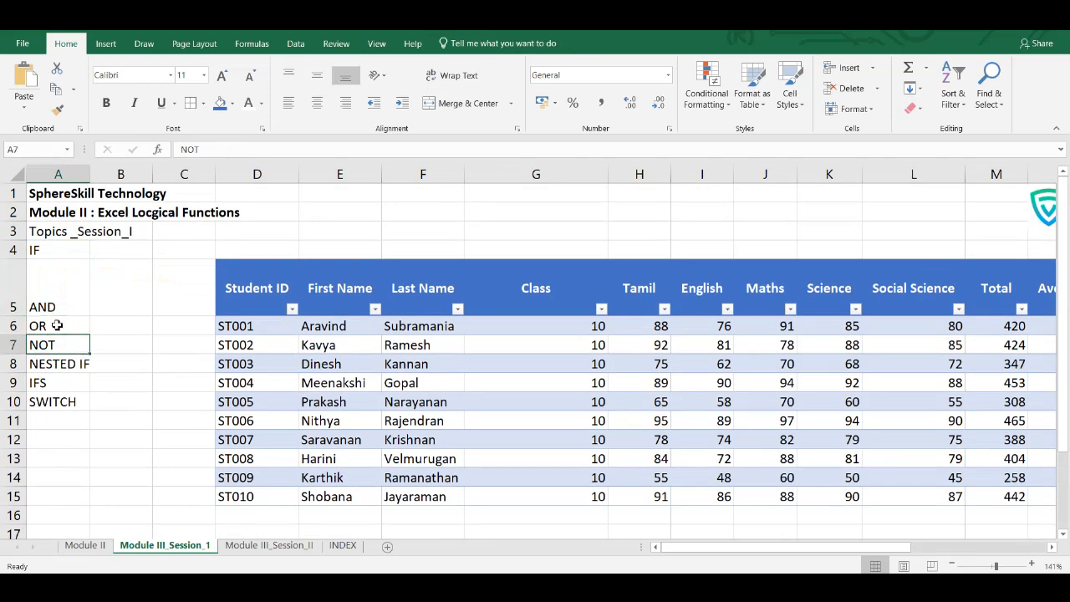
pyautogui.press('Down')
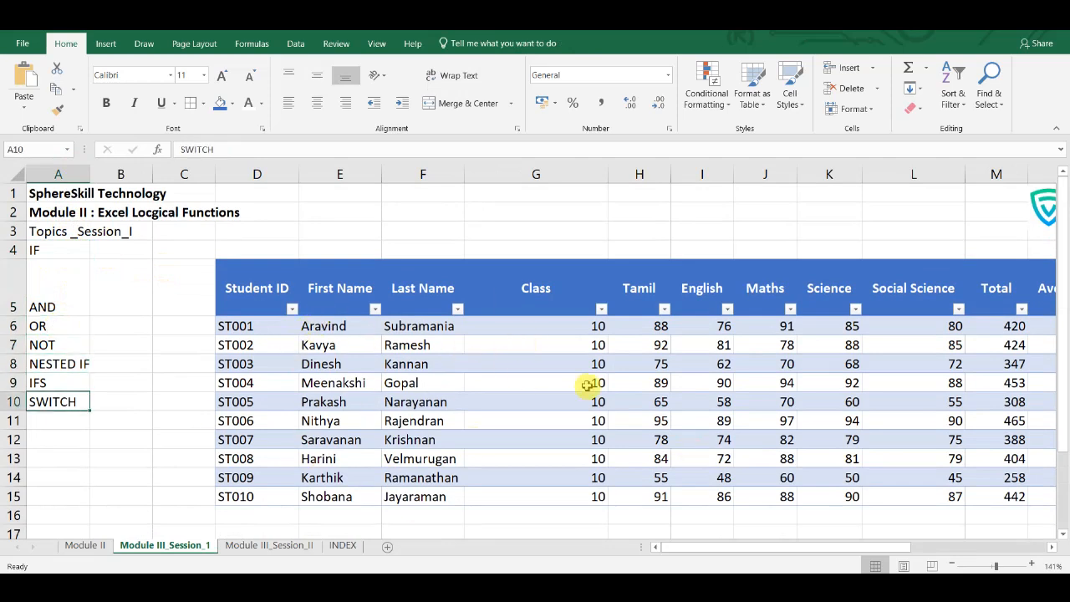
# - Examine the Total and Average formulas for the first student in M6 and N6
pyautogui.hscroll(3, 588, 384)
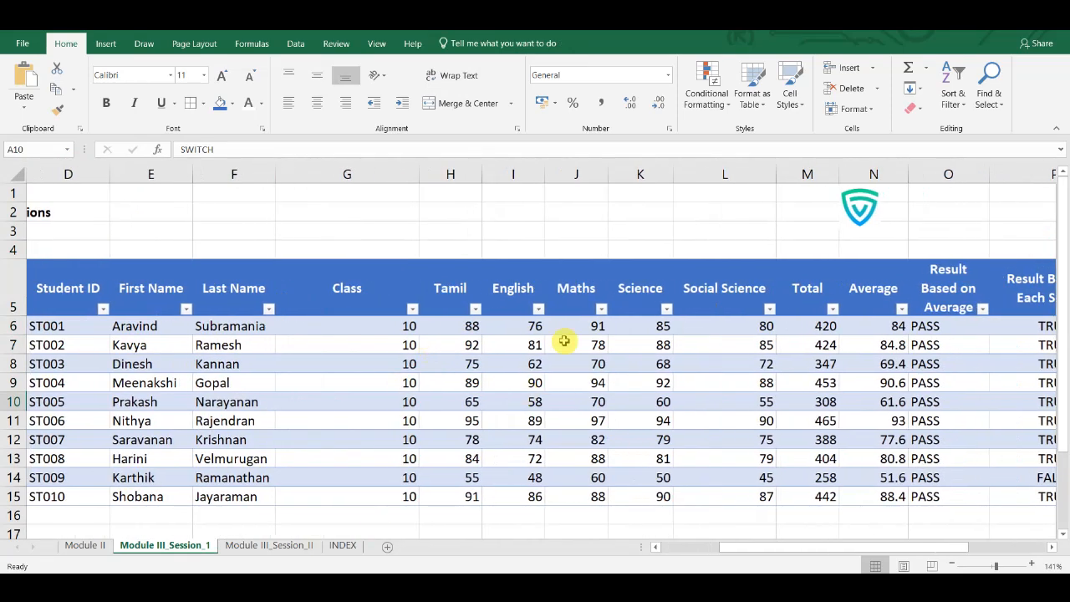
pyautogui.hscroll(1, 835, 347)
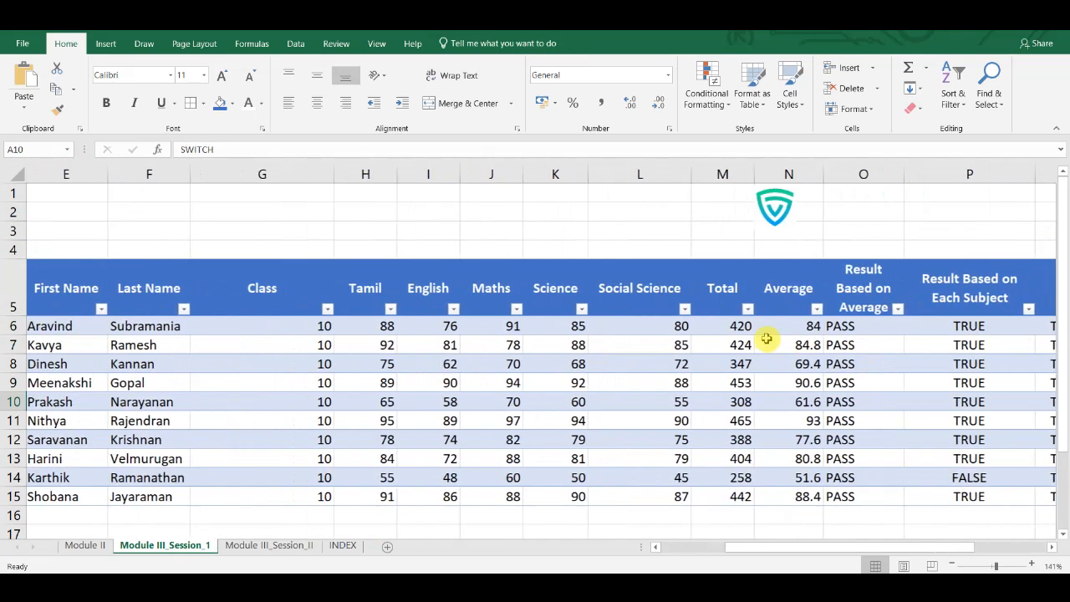
pyautogui.doubleClick(742, 327)
pyautogui.press('Tab')
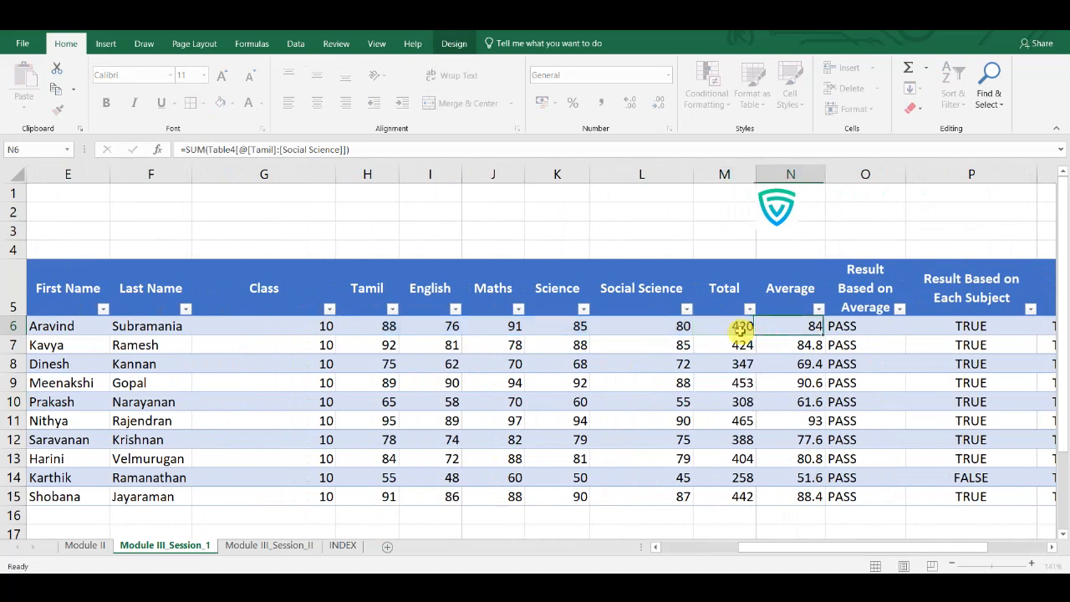
pyautogui.doubleClick(794, 326)
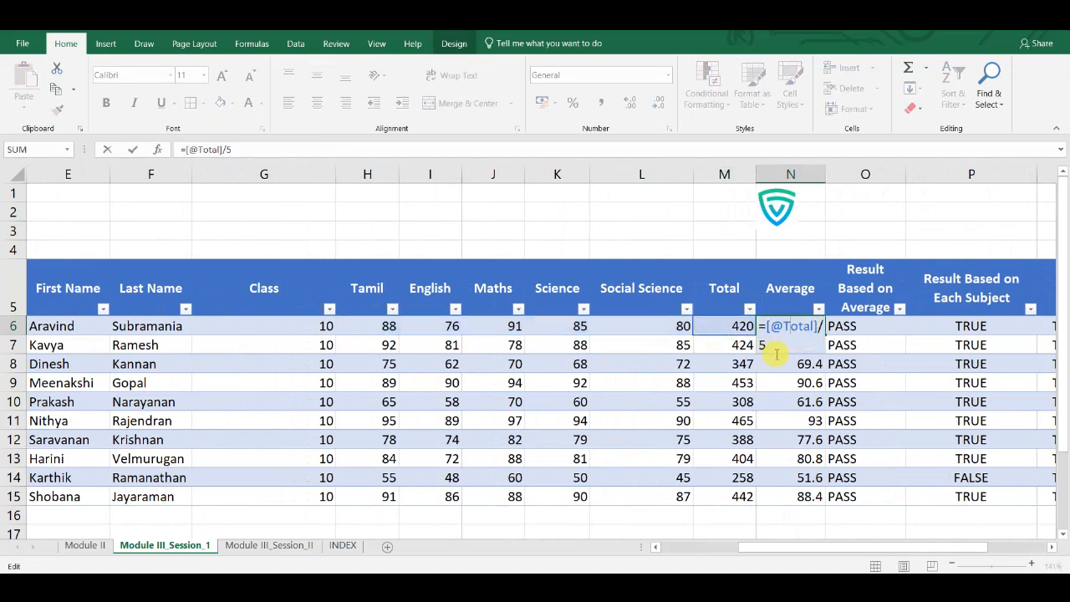
pyautogui.press('Tab')
# - Inspect the IF formula for the average-based result in O6 and the AND formula for the per-subject result in P6
pyautogui.doubleClick(848, 327)
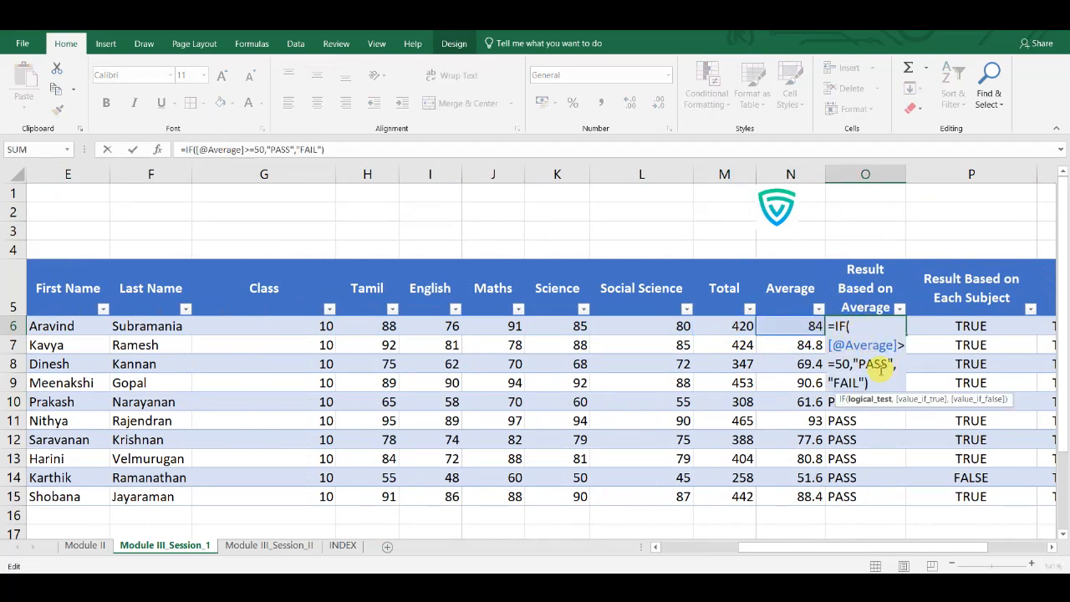
pyautogui.press('Tab')
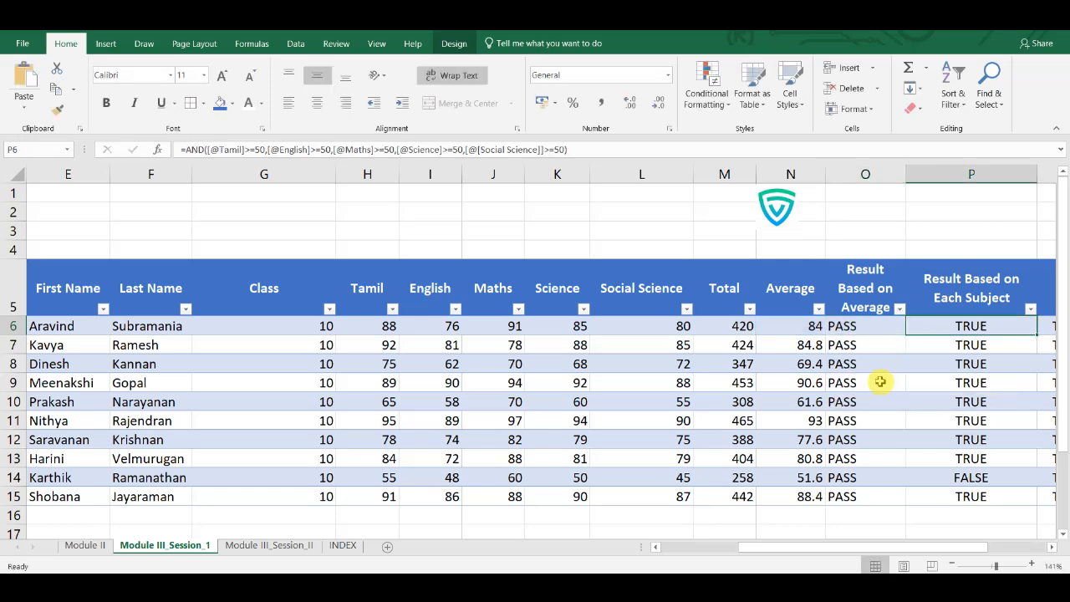
pyautogui.doubleClick(949, 329)
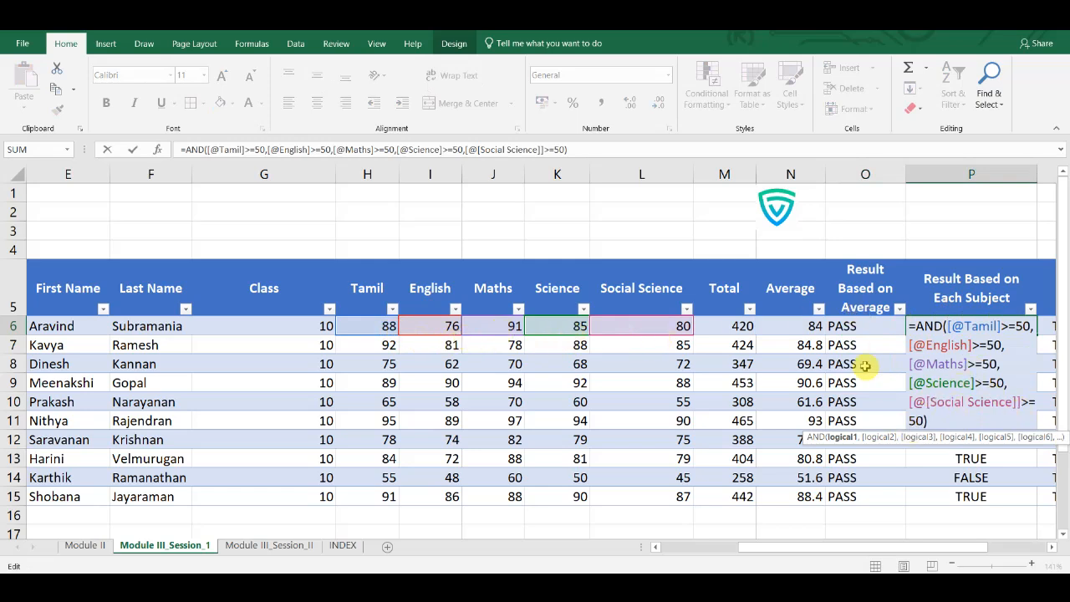
pyautogui.press('Tab')
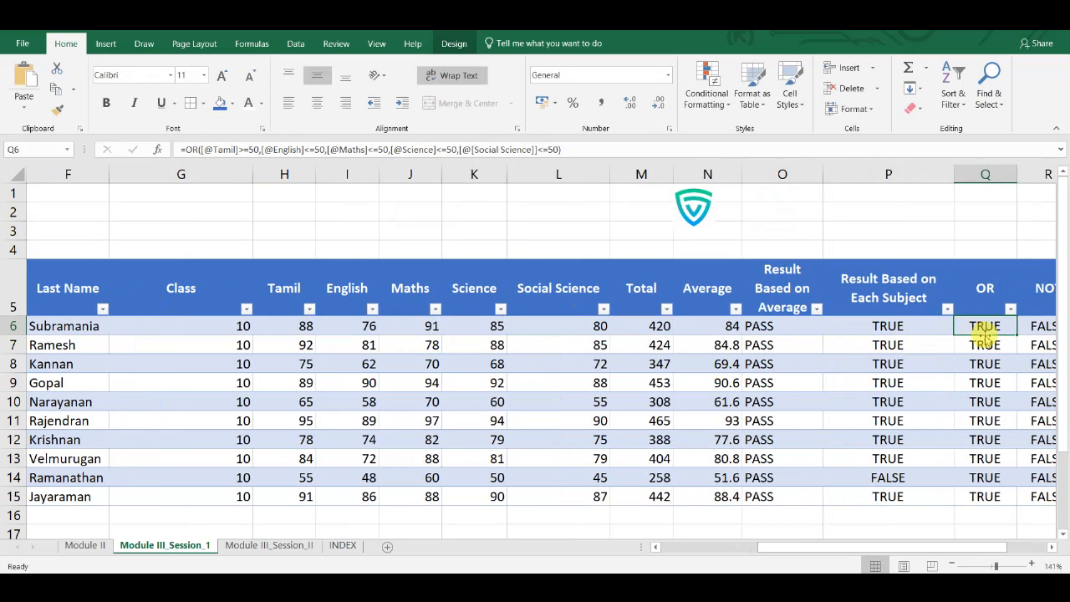
# - Check the OR formula in Q6 and the NOT formula in R6
pyautogui.doubleClick(985, 326)
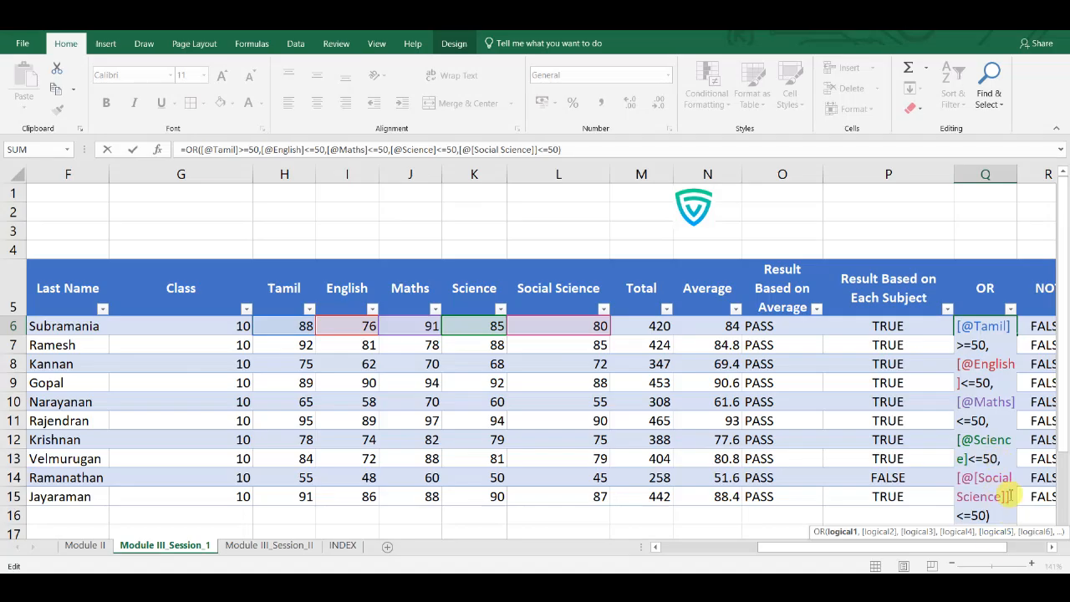
pyautogui.click(889, 327)
pyautogui.press('Right')
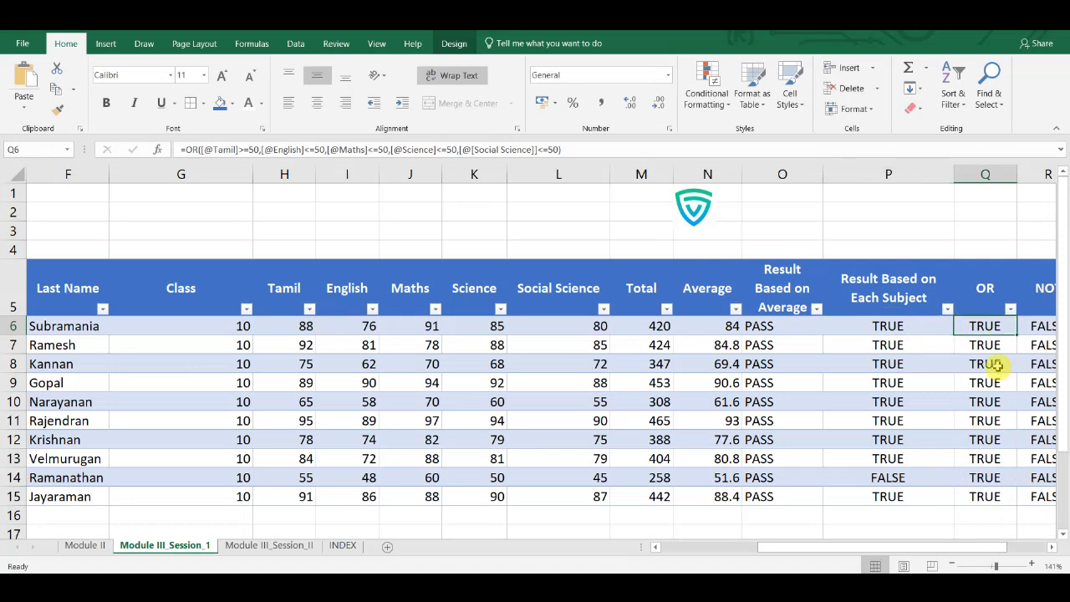
pyautogui.press('Right')
pyautogui.doubleClick(977, 326)
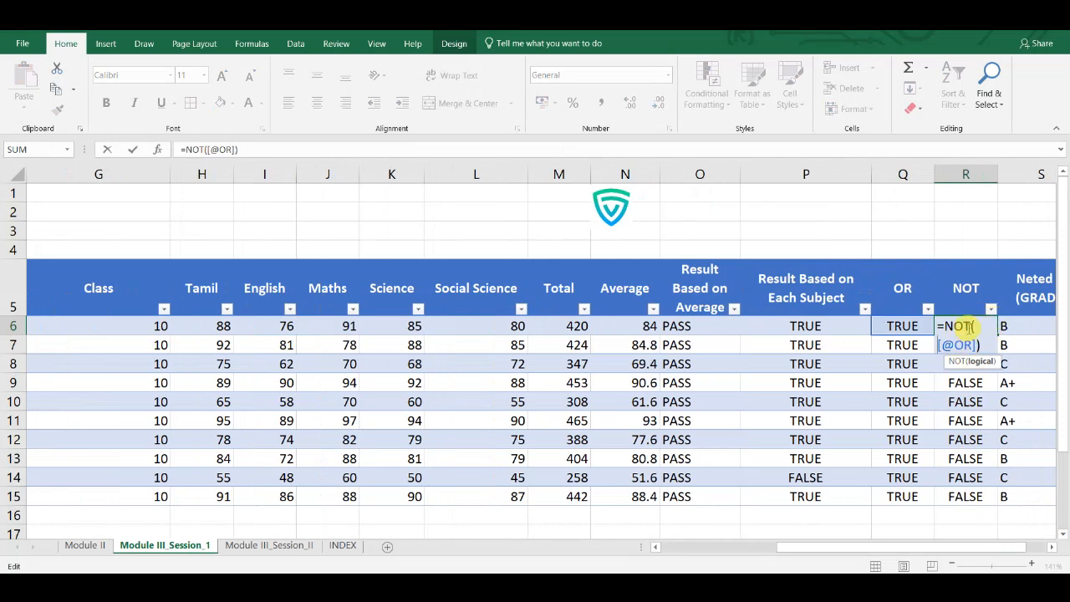
pyautogui.press('Escape')
# - Examine the nested IF grade formula in S6, including its second condition, and the IFS formula in T6
pyautogui.press('Right')
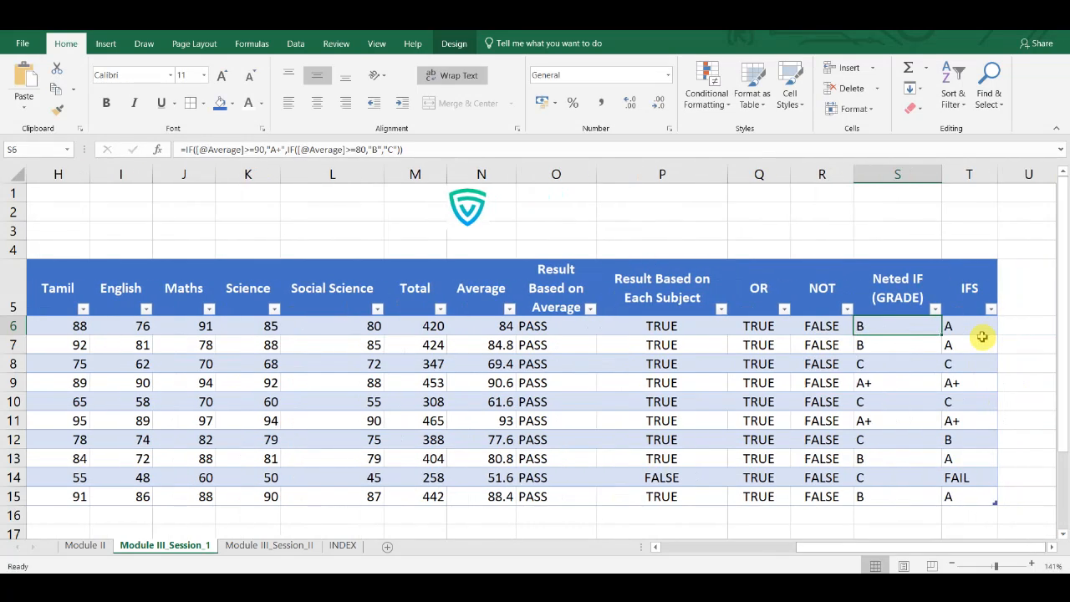
pyautogui.doubleClick(911, 330)
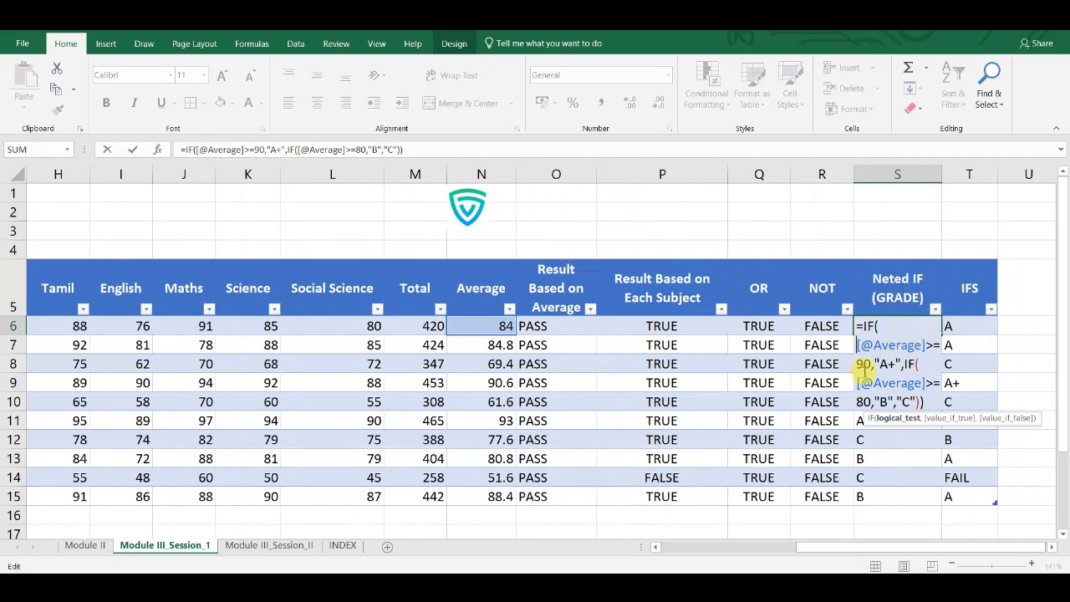
pyautogui.moveTo(911, 366); pyautogui.dragTo(926, 383)
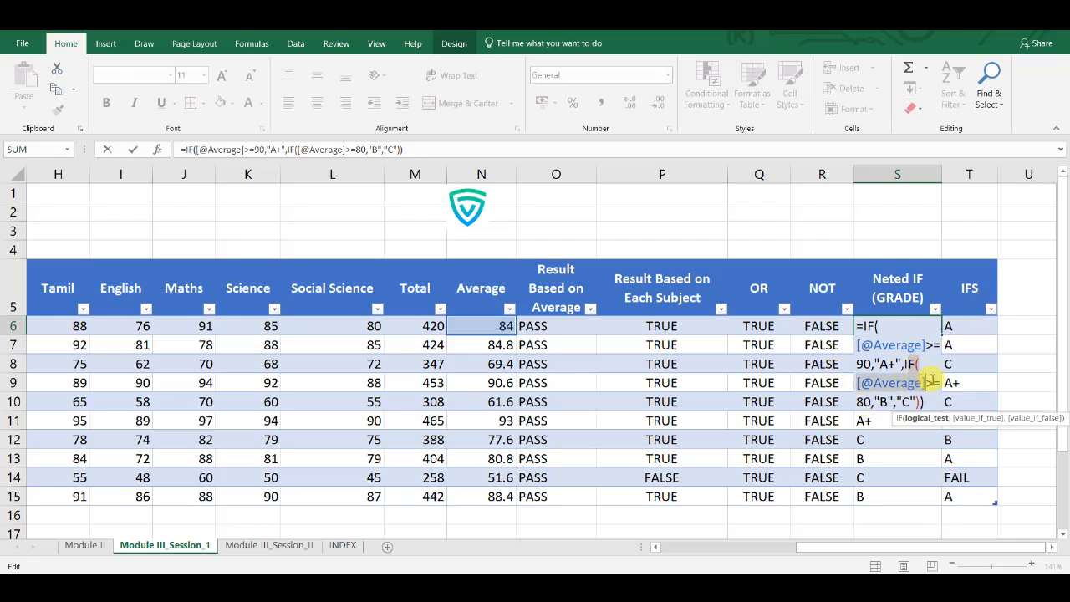
pyautogui.click(929, 382)
pyautogui.moveTo(928, 383); pyautogui.dragTo(872, 405)
pyautogui.click(950, 330)
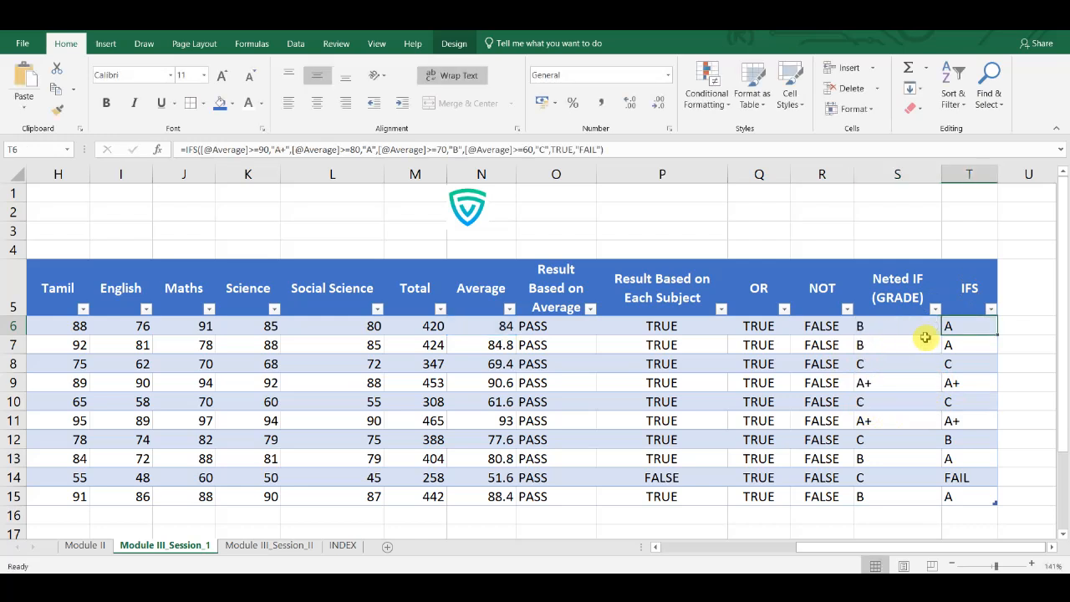
pyautogui.doubleClick(951, 330)
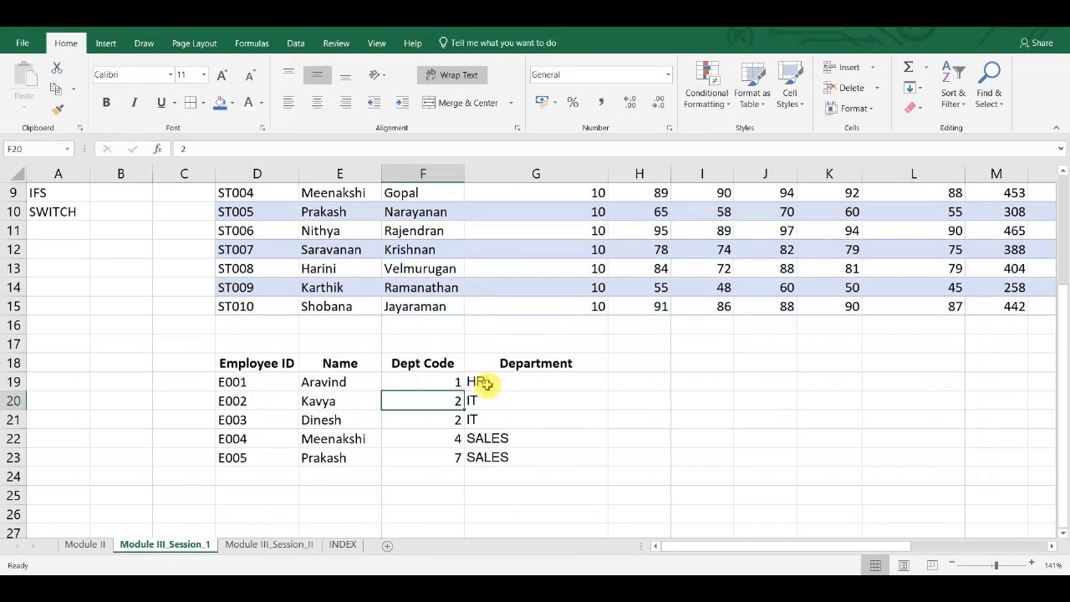
# - Inspect the SWITCH formula in G19 of the employee table, tracing its code and department pairs for HR and IT
pyautogui.click(483, 382)
pyautogui.doubleClick(483, 382)
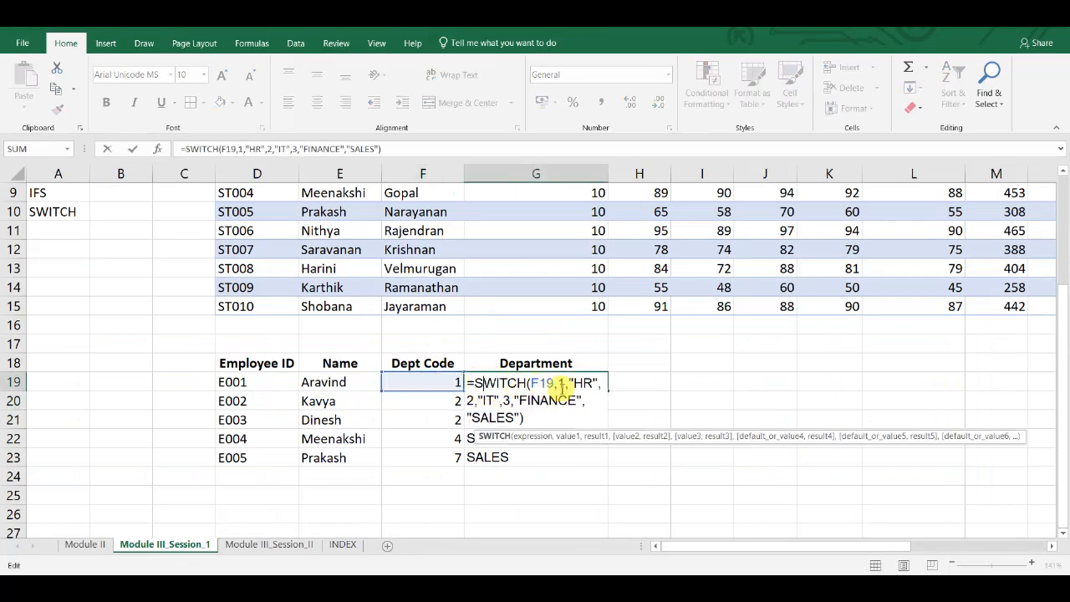
pyautogui.click(558, 384)
pyautogui.click(585, 382)
pyautogui.click(470, 400)
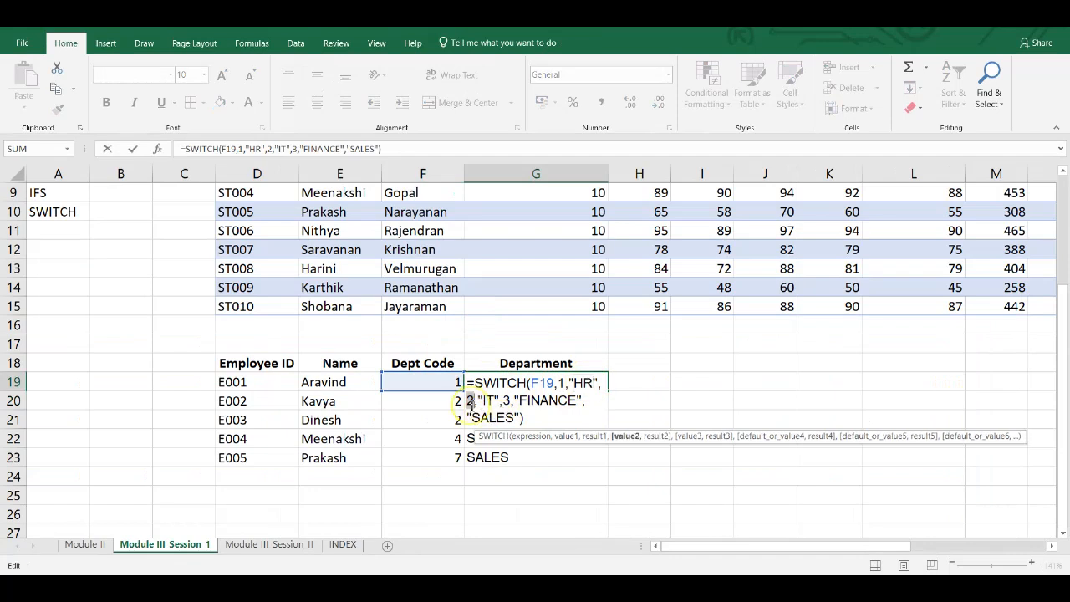
pyautogui.click(488, 401)
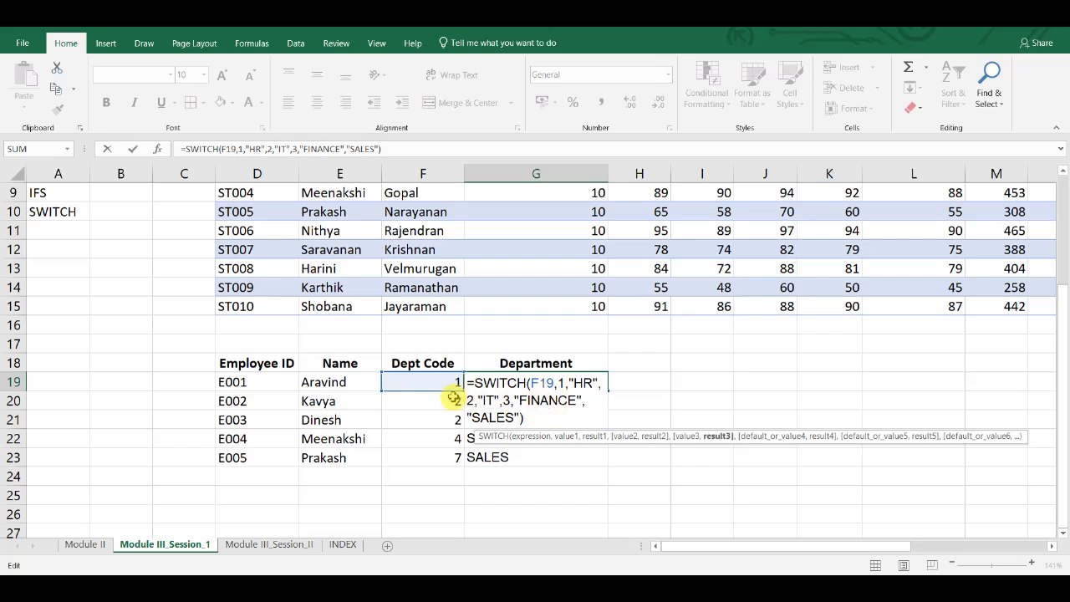
pyautogui.press('Return')
# - Check the pair of code 3 and FINANCE in the SWITCH formula in G19 against the Dept Code in F19
pyautogui.click(437, 381)
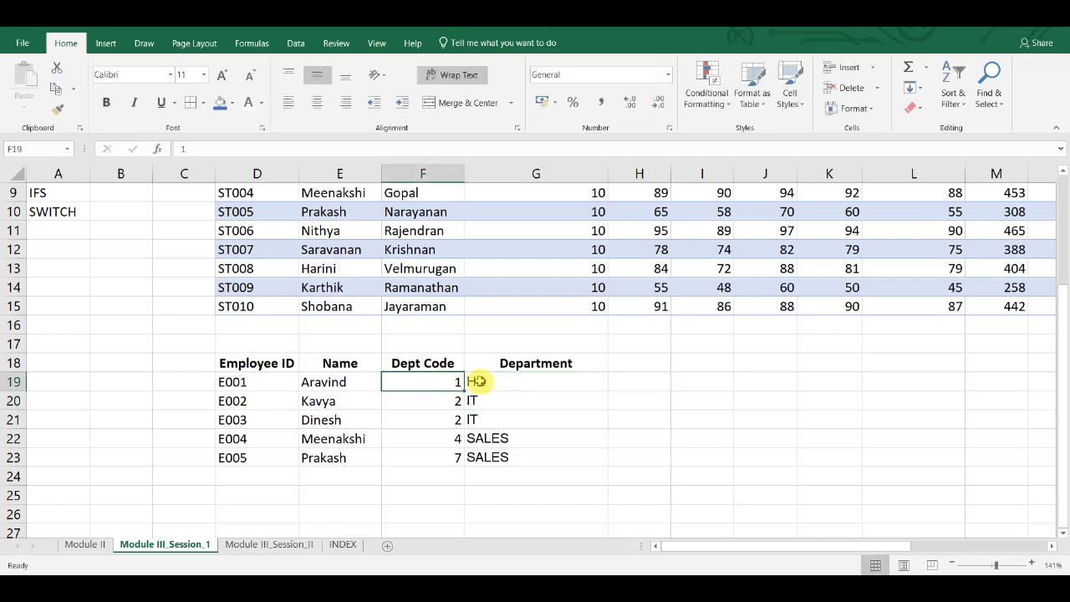
pyautogui.doubleClick(478, 382)
pyautogui.doubleClick(506, 401)
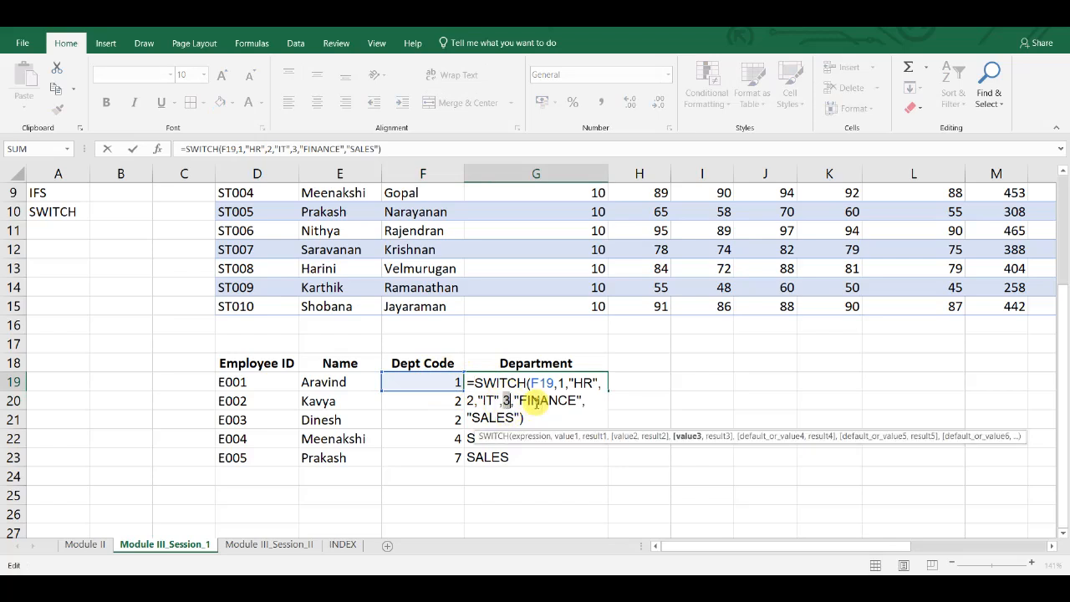
pyautogui.doubleClick(537, 401)
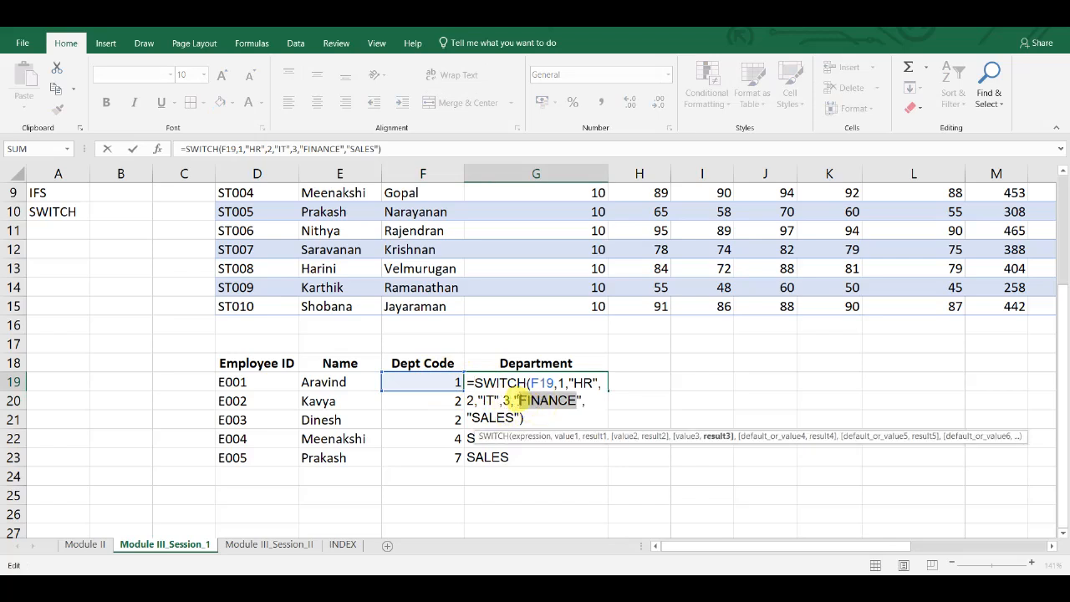
pyautogui.press('Escape')
# - Set the Dept Code of employee E001 in F19 to 3
pyautogui.press('BackSpace')
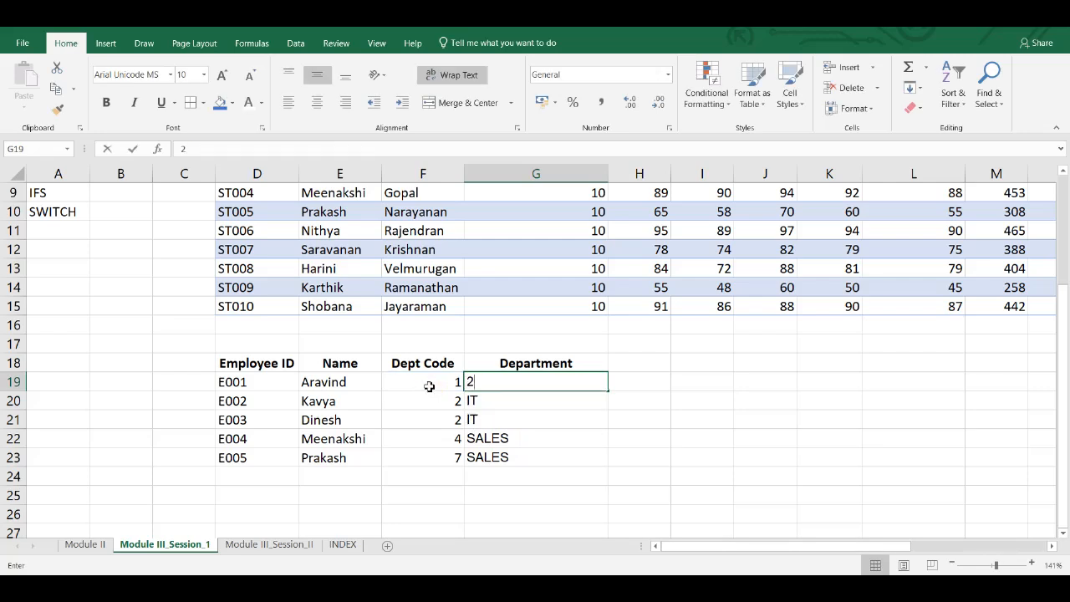
pyautogui.click(429, 386)
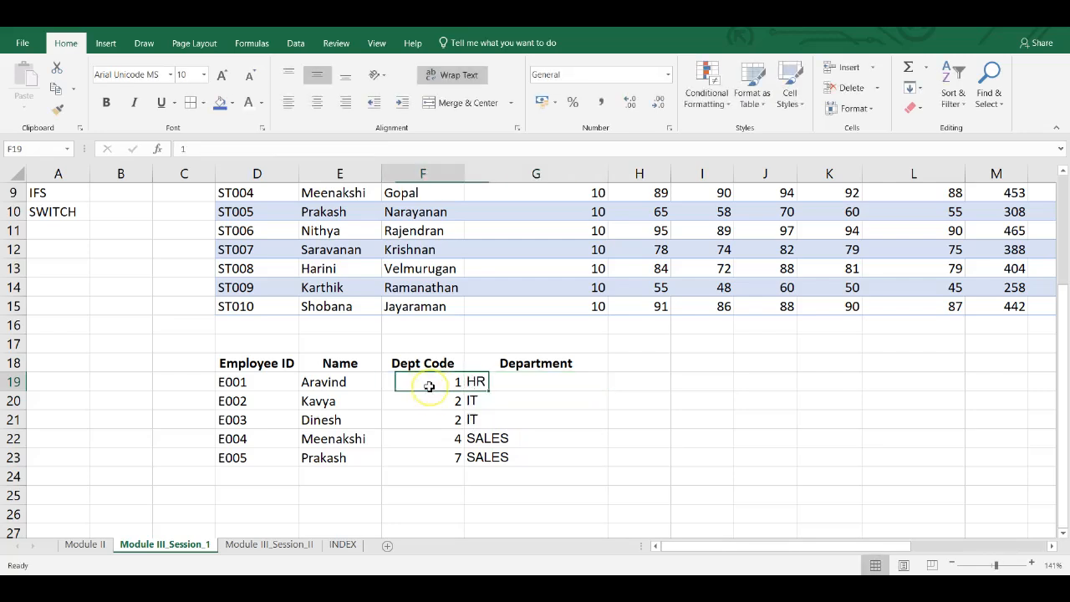
pyautogui.write('3')
pyautogui.press('Return')
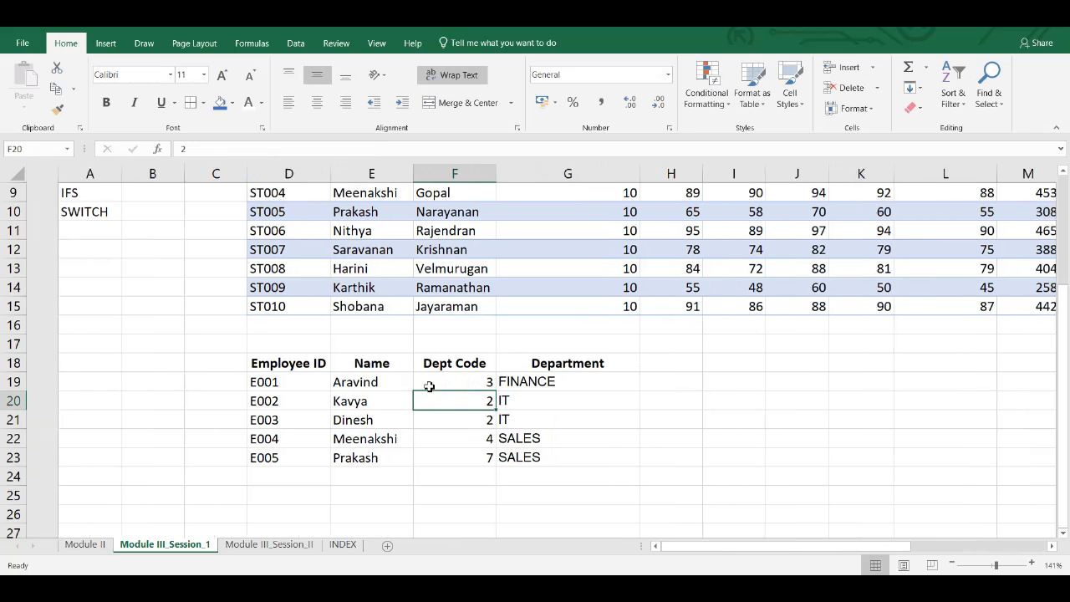
# - Go to the Module III_Session_II sheet and review the ID, name and price of the first product, the laptop
pyautogui.scroll(2, 428, 384)
pyautogui.hotkey('ctrl', 'pagedown')
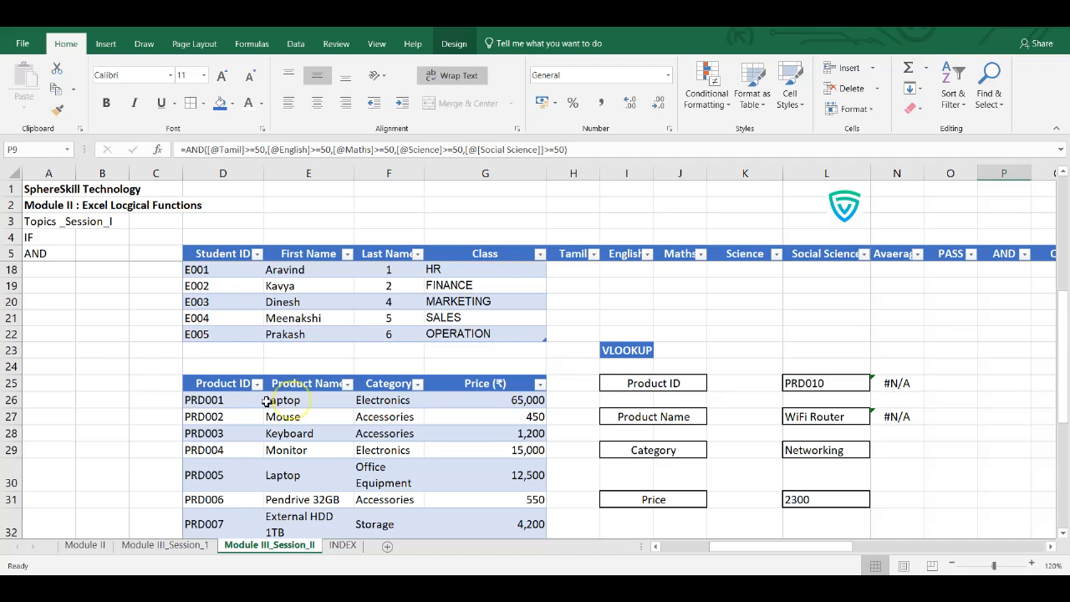
pyautogui.click(217, 402)
pyautogui.click(283, 400)
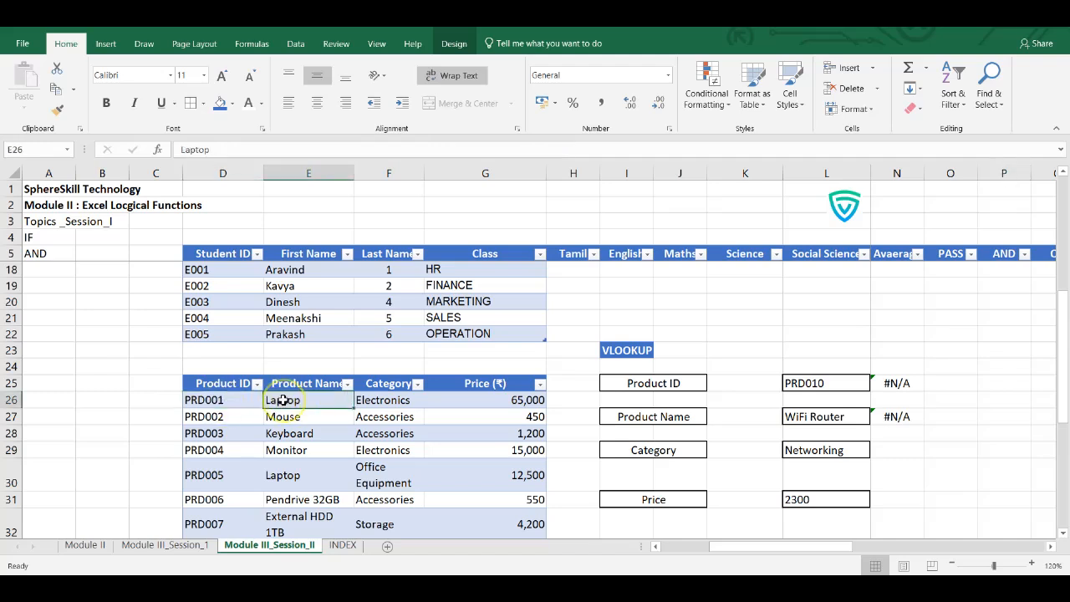
pyautogui.doubleClick(475, 402)
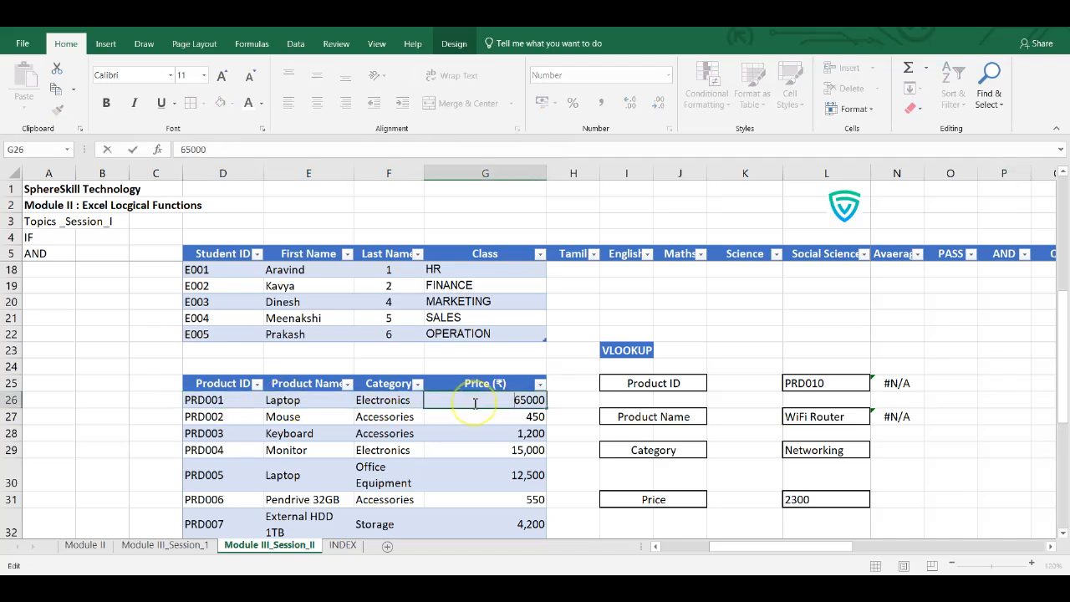
pyautogui.press('Return')
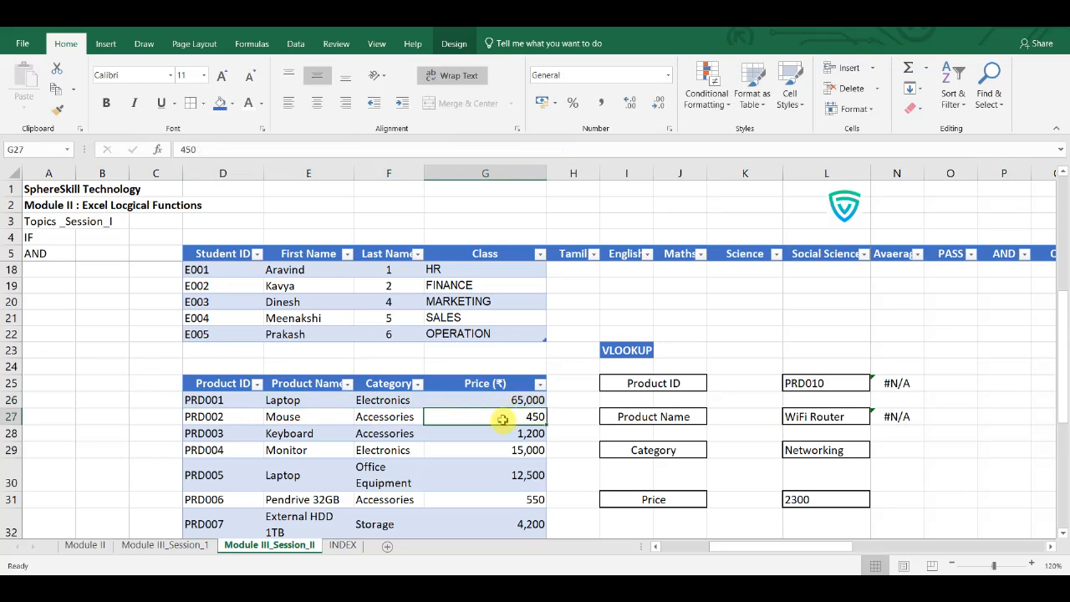
pyautogui.click(495, 405)
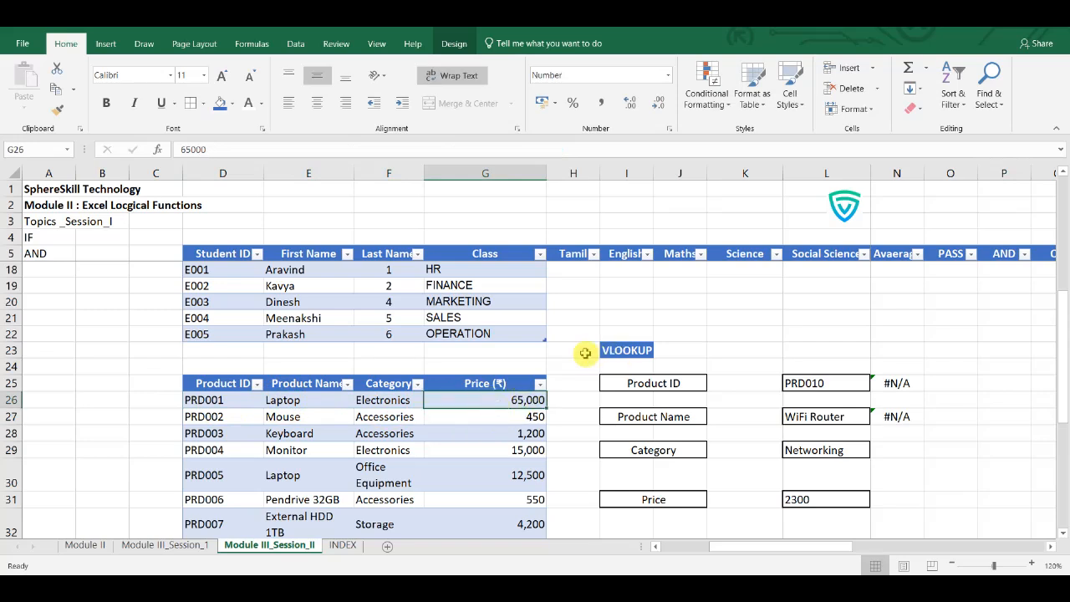
# - Set the Product ID in L25 of the VLOOKUP block to PRD006 from its list of IDs
pyautogui.doubleClick(678, 382)
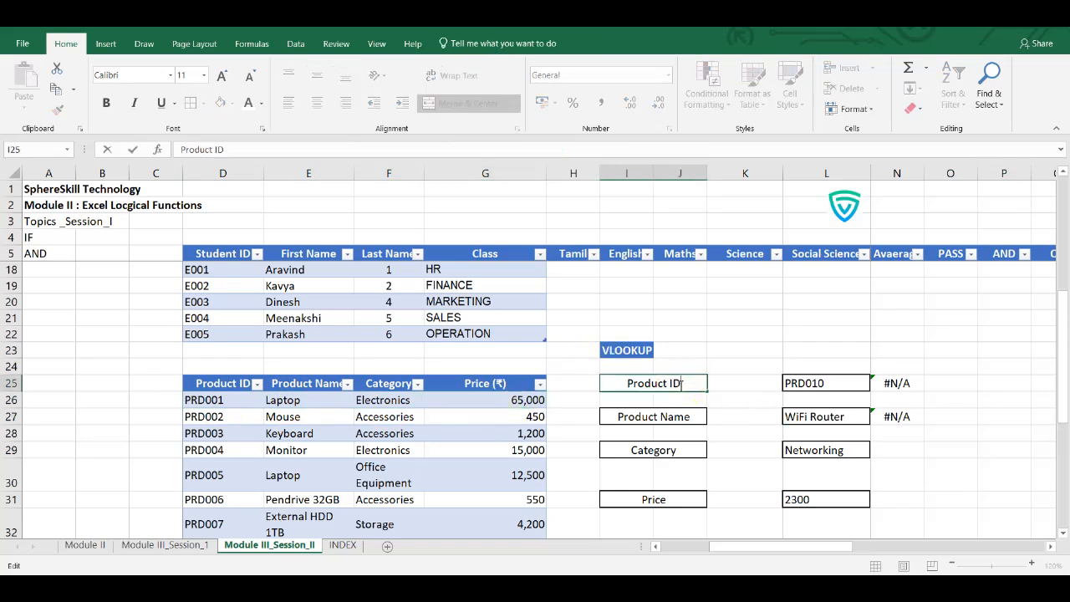
pyautogui.press('Return')
pyautogui.click(789, 383)
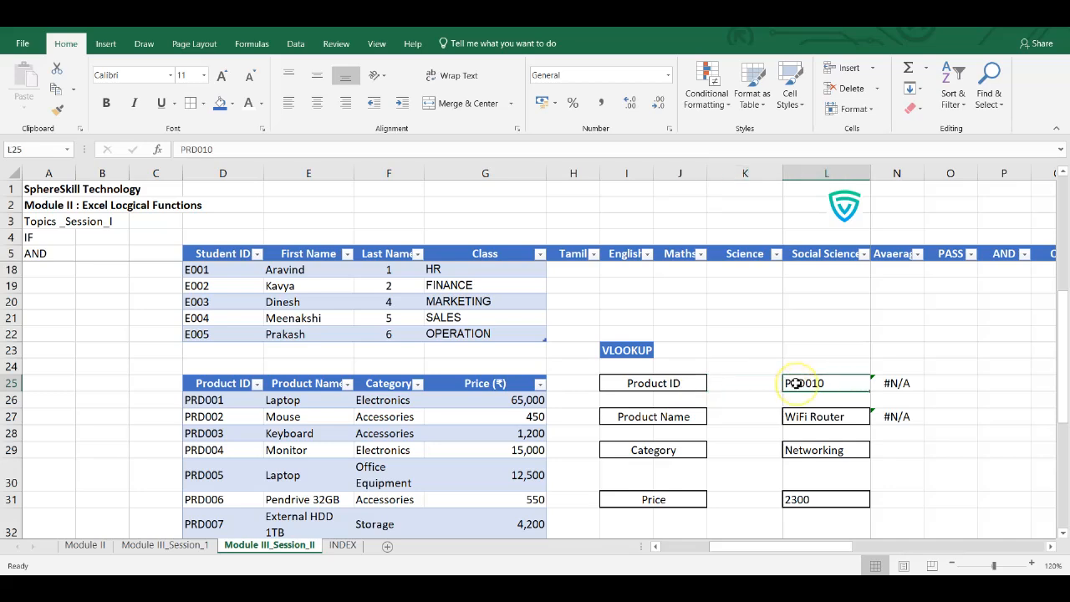
pyautogui.click(875, 384)
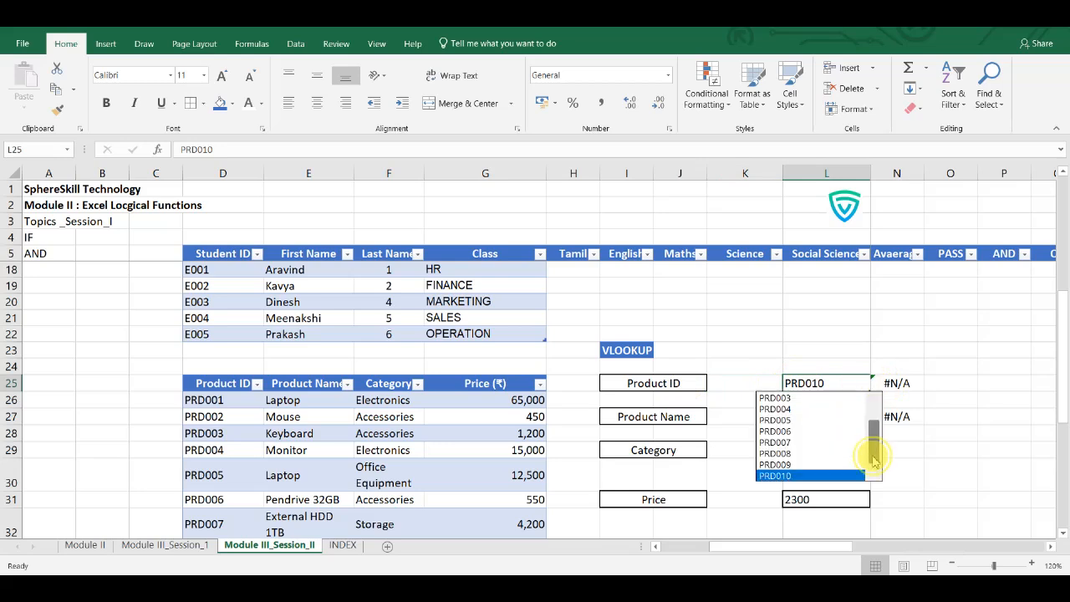
pyautogui.click(795, 431)
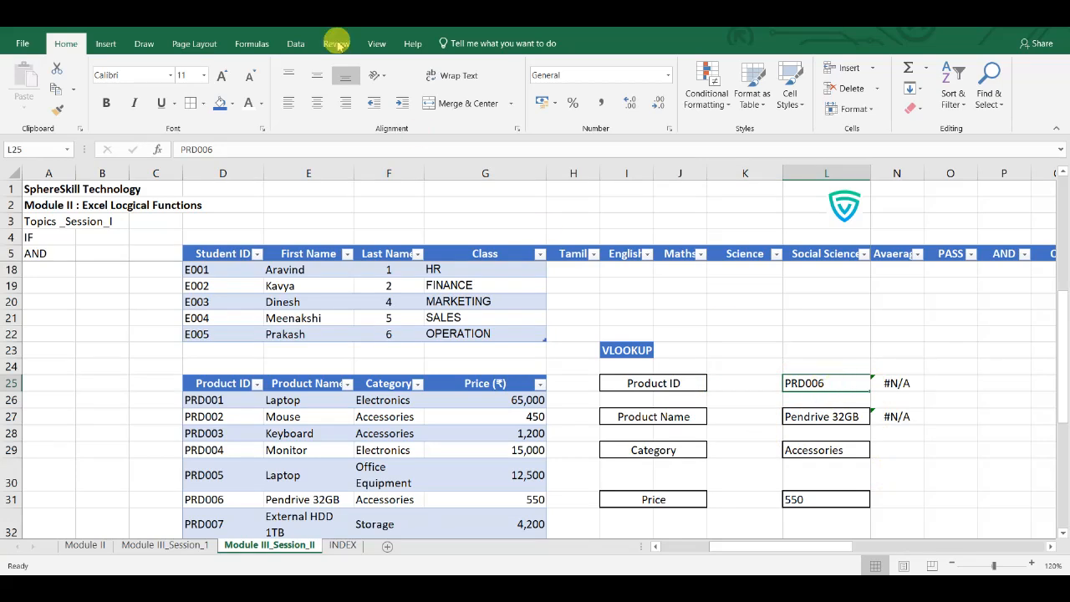
# - Review the data validation settings of L25, checking the list source for the Product ID, and leave them as they are
pyautogui.click(299, 49)
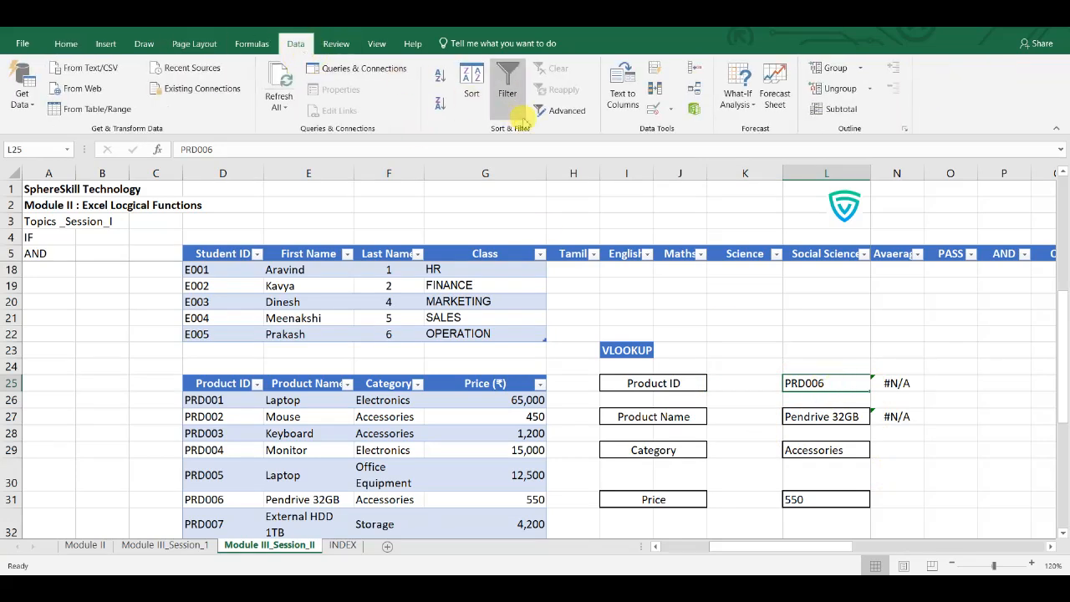
pyautogui.click(672, 111)
pyautogui.click(684, 130)
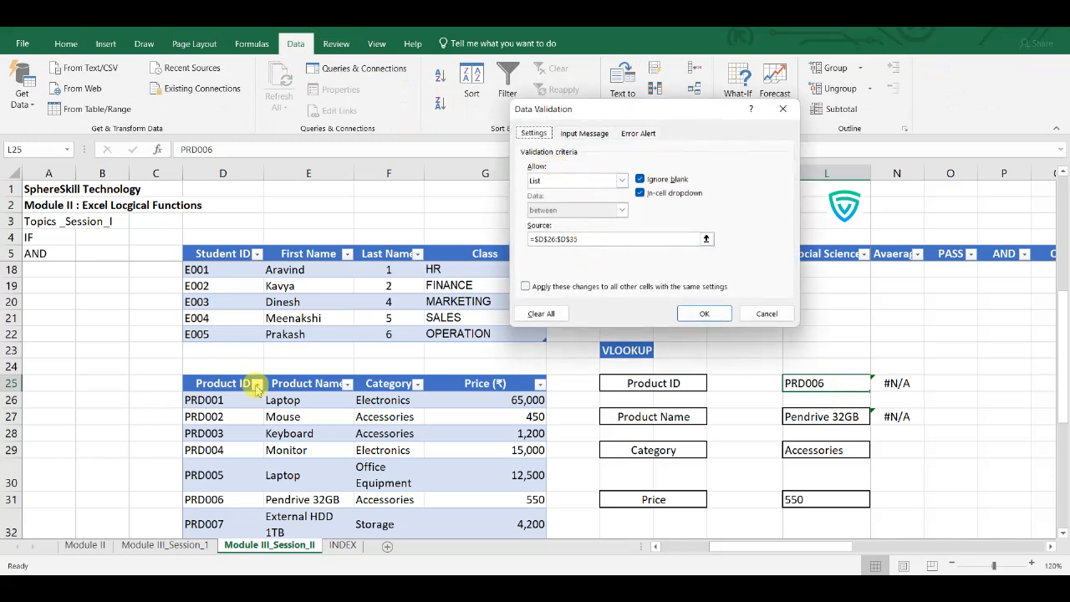
pyautogui.click(769, 314)
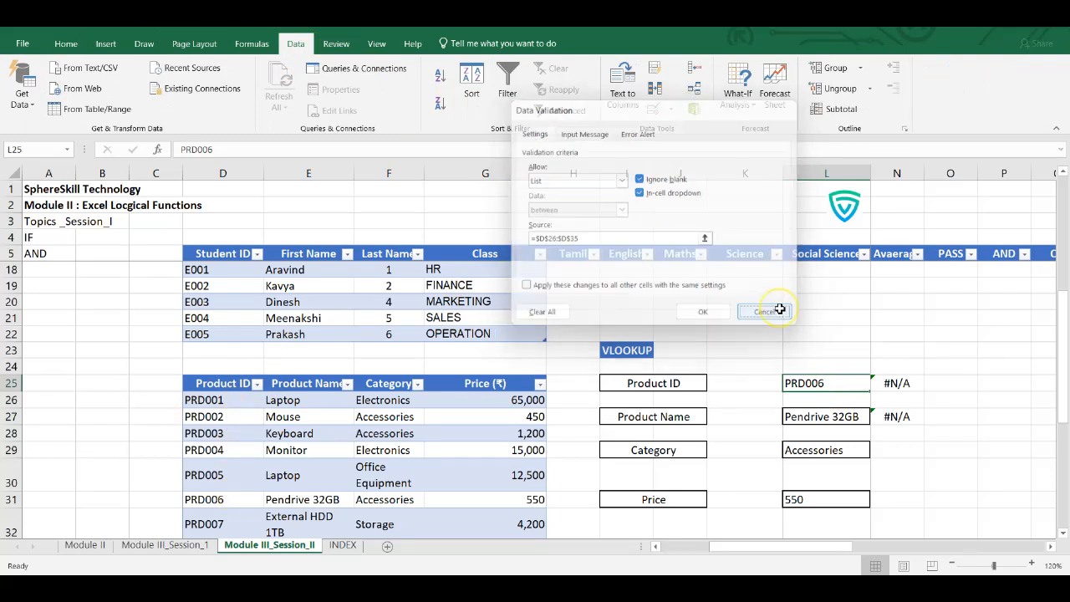
# - Inspect the VLOOKUP formula in L27 for the Product Name, tracing its column index to the product table
pyautogui.click(819, 413)
pyautogui.doubleClick(821, 416)
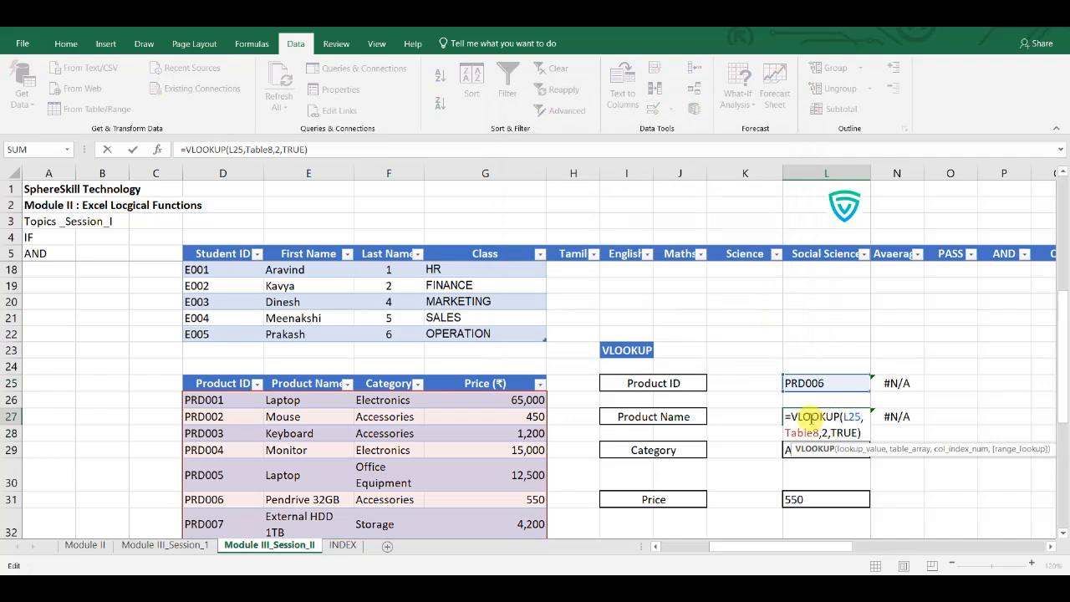
pyautogui.doubleClick(810, 416)
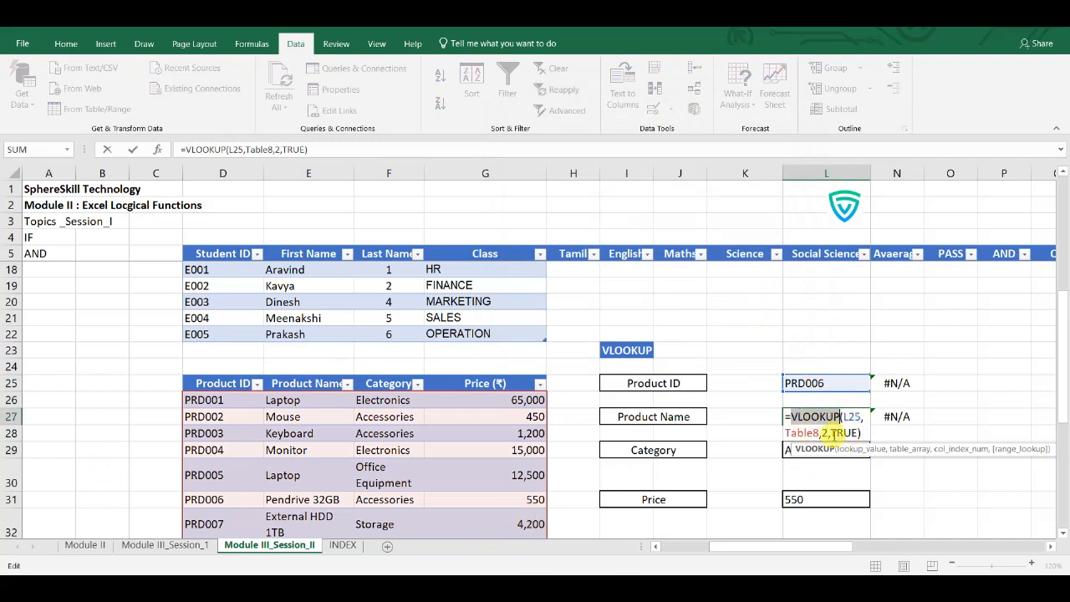
pyautogui.click(826, 432)
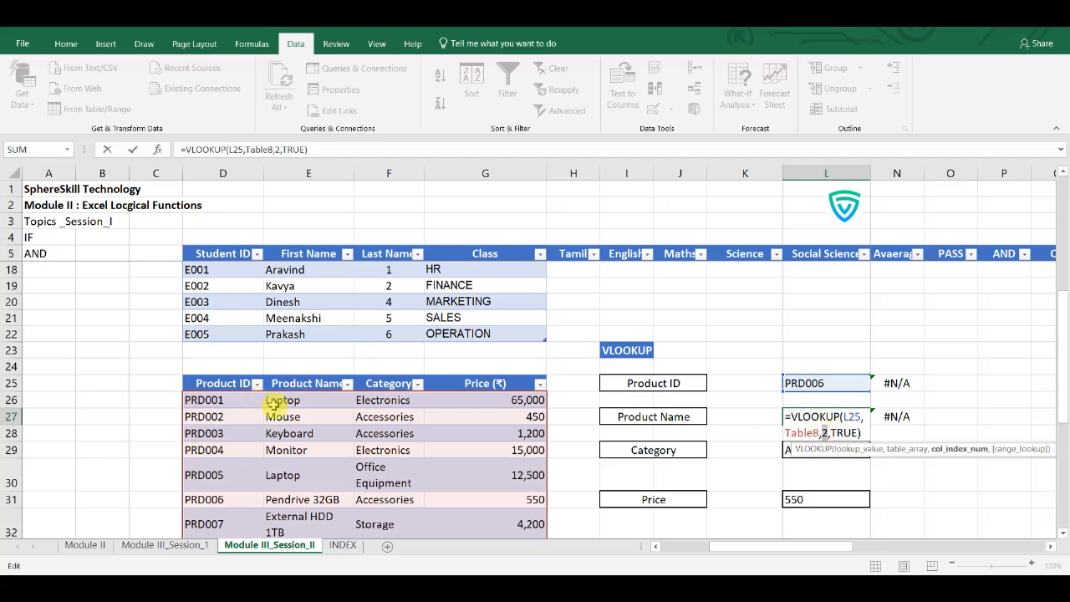
pyautogui.click(295, 416)
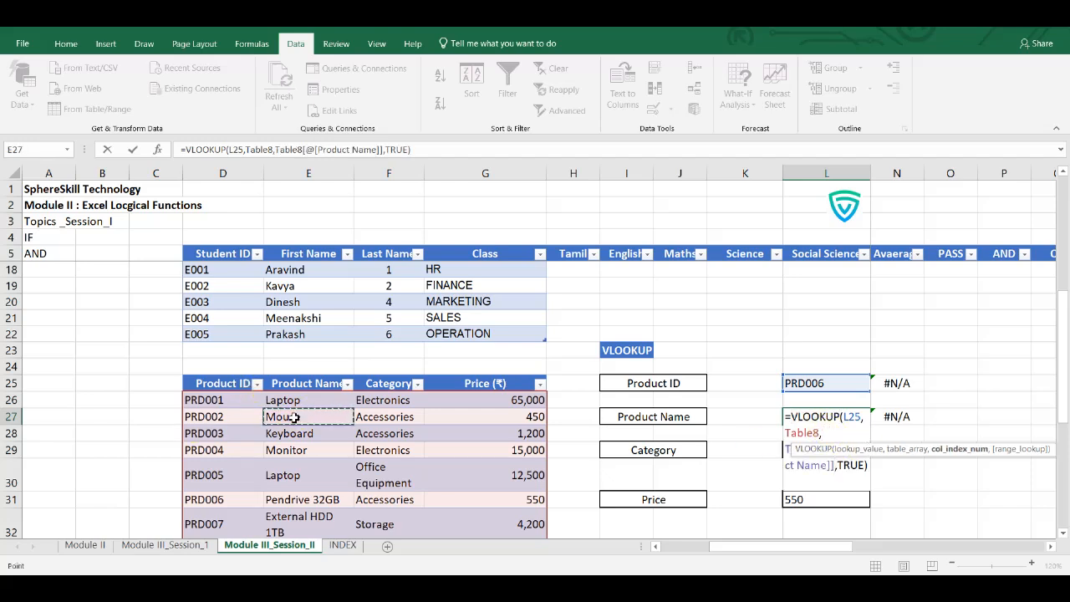
pyautogui.press('Return')
# - Inspect the column index in the VLOOKUP formulas for the Category in L29 and the Price in L31
pyautogui.click(834, 451)
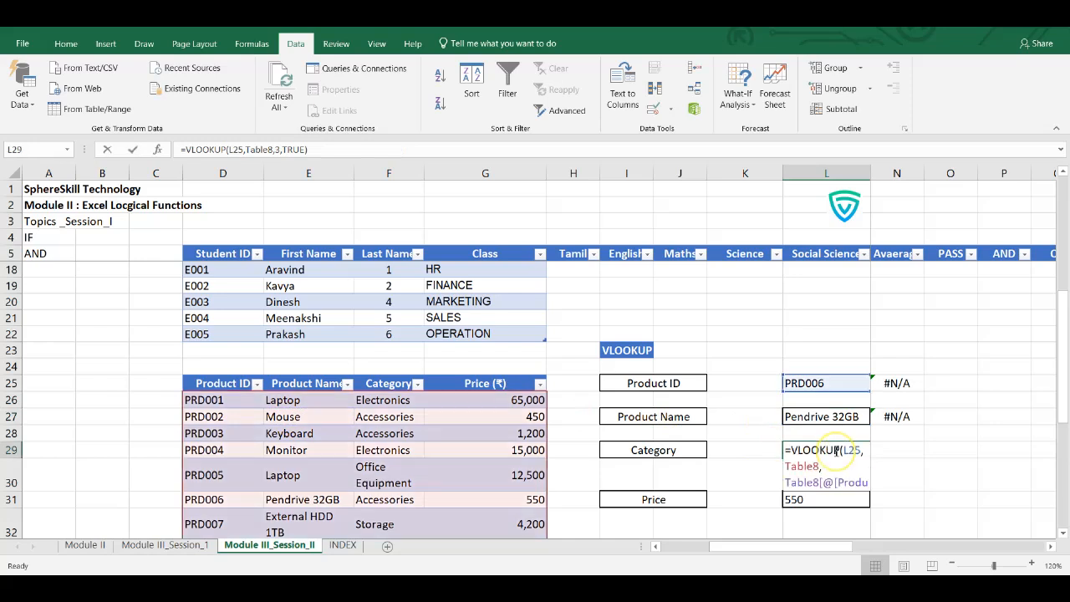
pyautogui.doubleClick(834, 451)
pyautogui.click(824, 468)
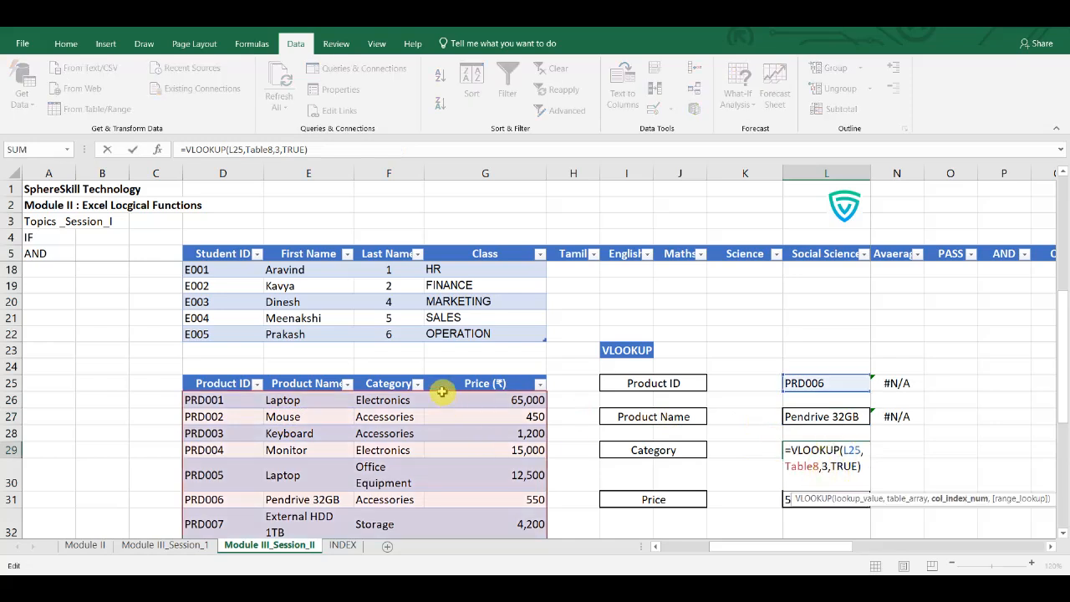
pyautogui.press('Escape')
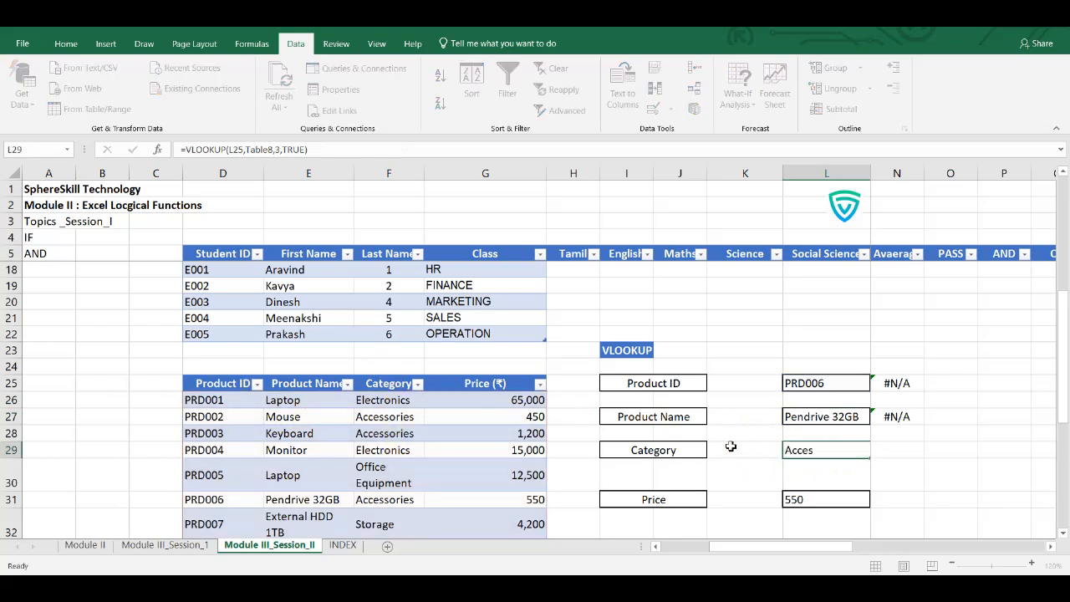
pyautogui.click(803, 500)
pyautogui.doubleClick(803, 500)
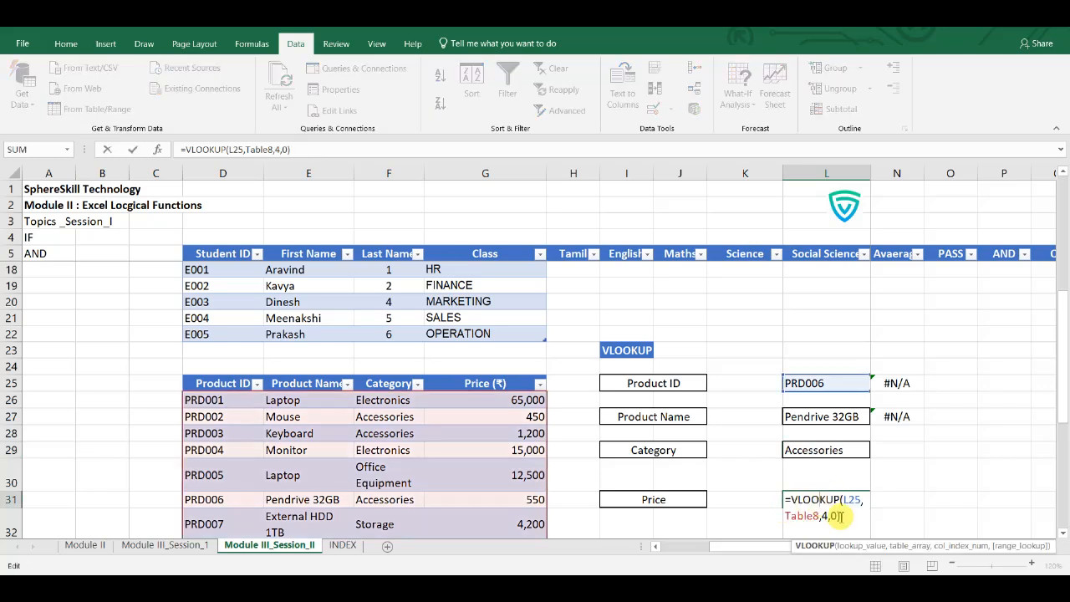
pyautogui.click(826, 516)
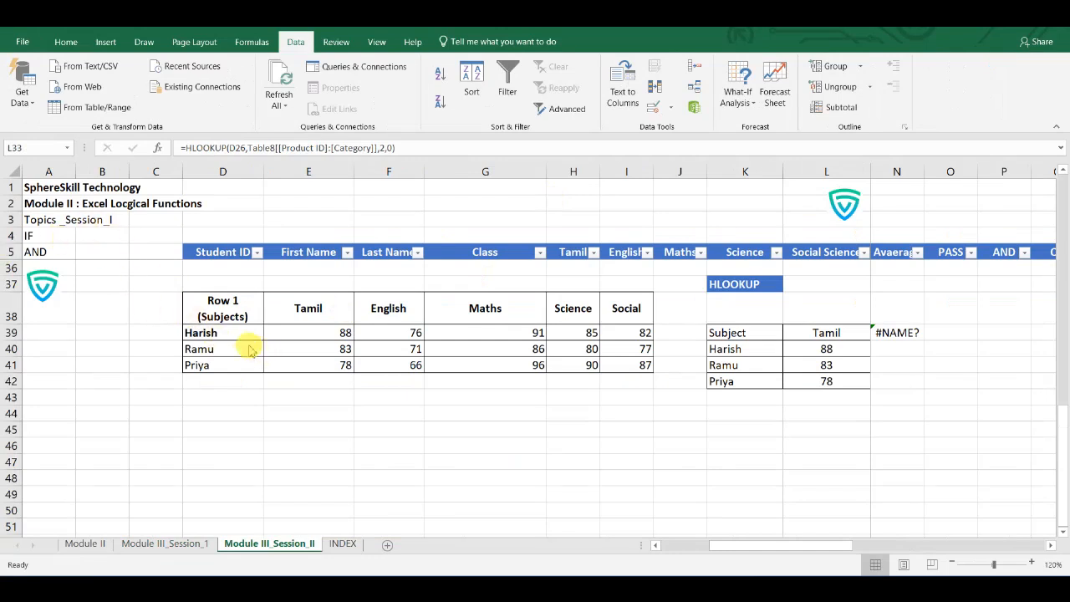
# - Review the Lookup Functions topics in column A, going over Index+Matches, Xlookup and Hlookup
pyautogui.scroll(2, 239, 344)
pyautogui.scroll(8, 238, 343)
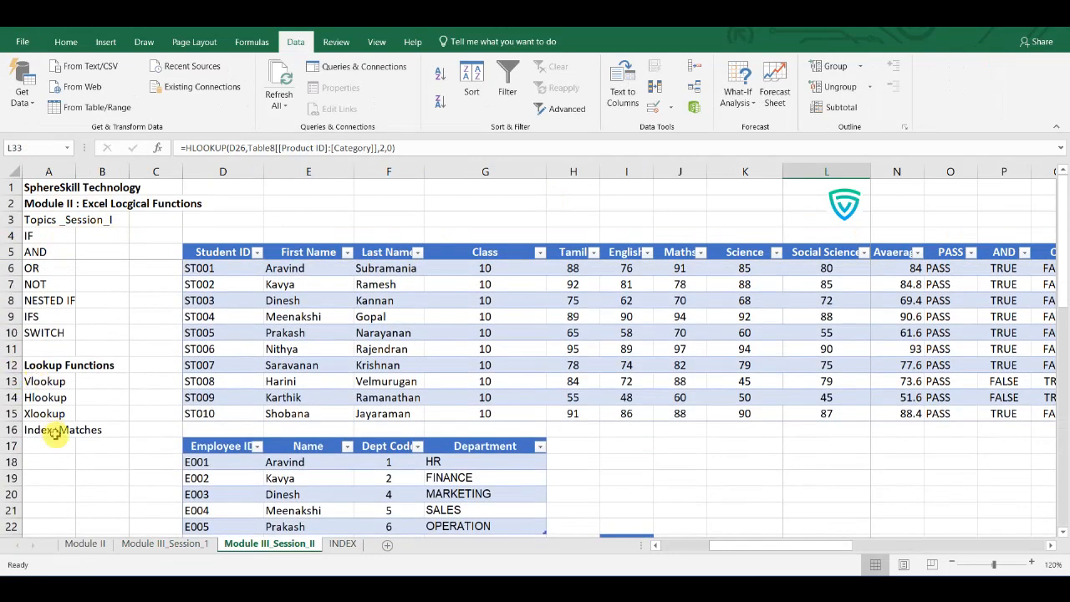
pyautogui.click(54, 432)
pyautogui.click(42, 413)
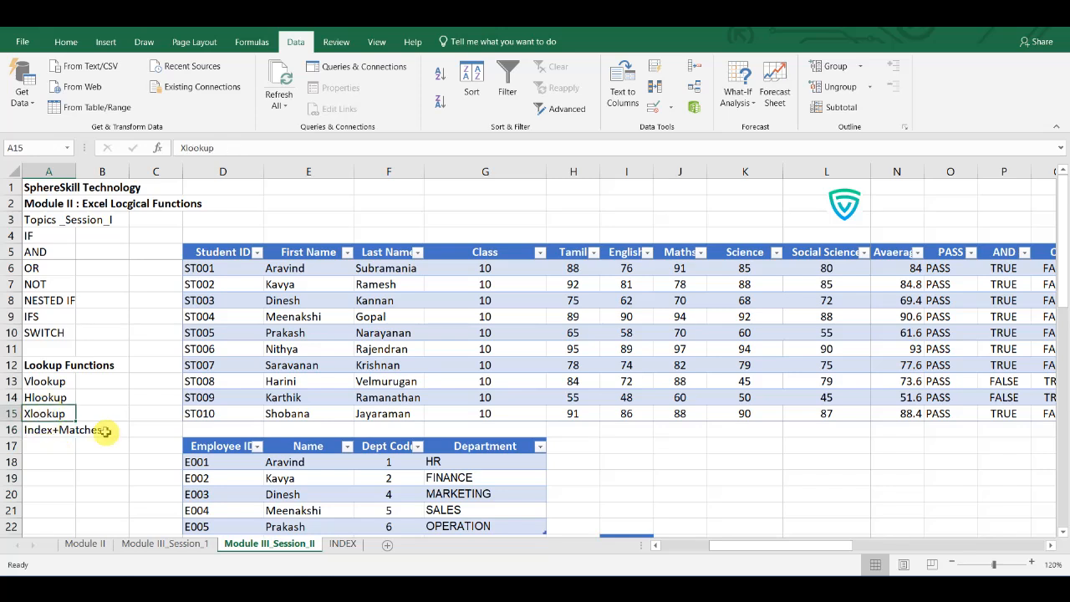
pyautogui.scroll(-2, 84, 401)
pyautogui.click(50, 332)
# - Examine the subject header row D38:I38 of the marks table and the HLOOKUP block beside it
pyautogui.scroll(-4, 118, 389)
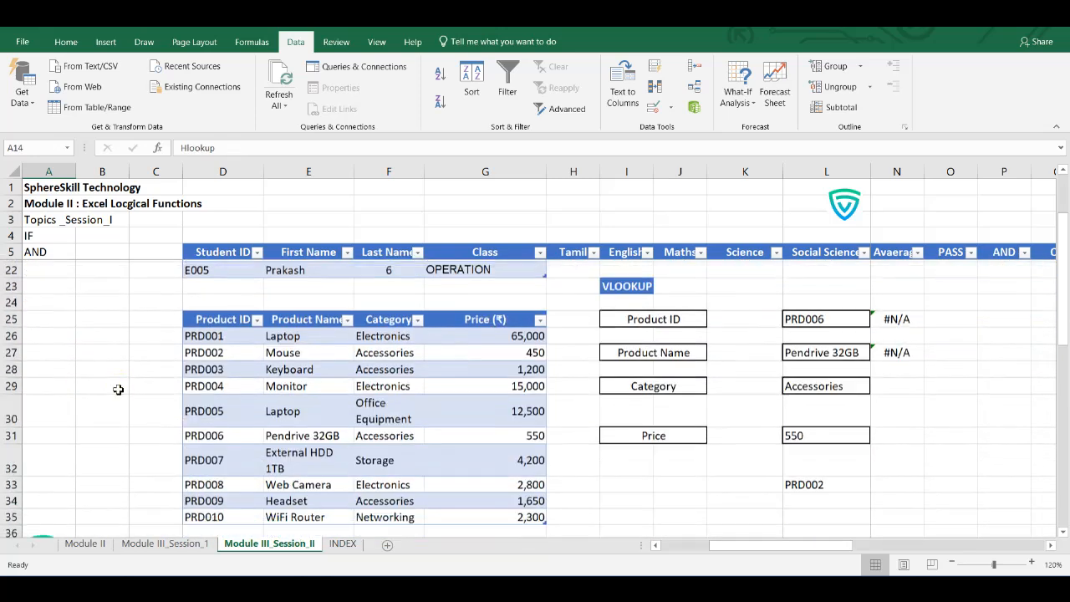
pyautogui.scroll(-3, 118, 389)
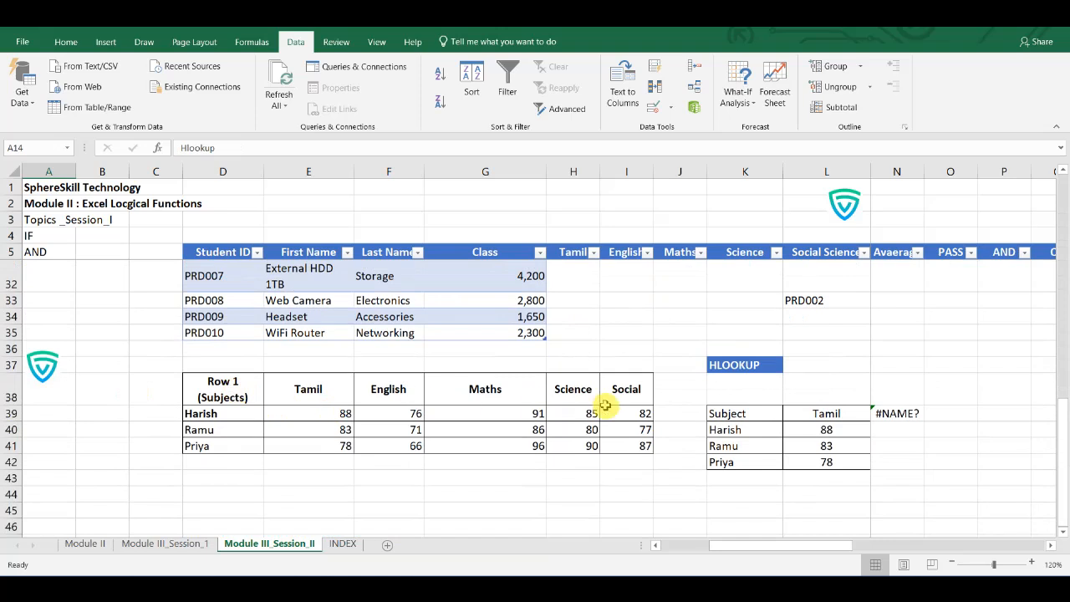
pyautogui.moveTo(626, 389); pyautogui.dragTo(214, 389)
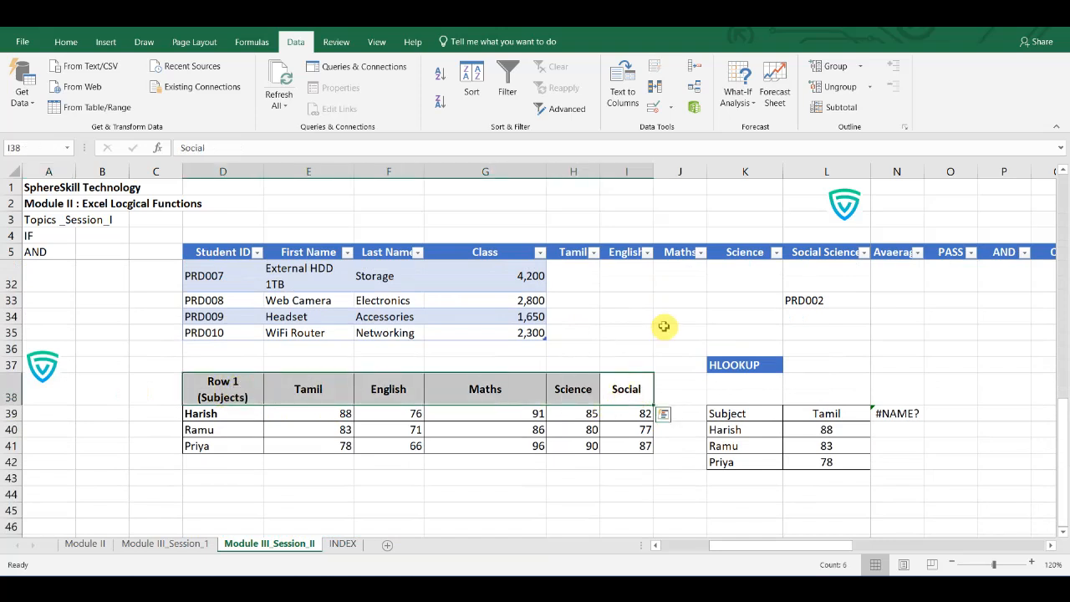
pyautogui.click(739, 359)
pyautogui.click(748, 431)
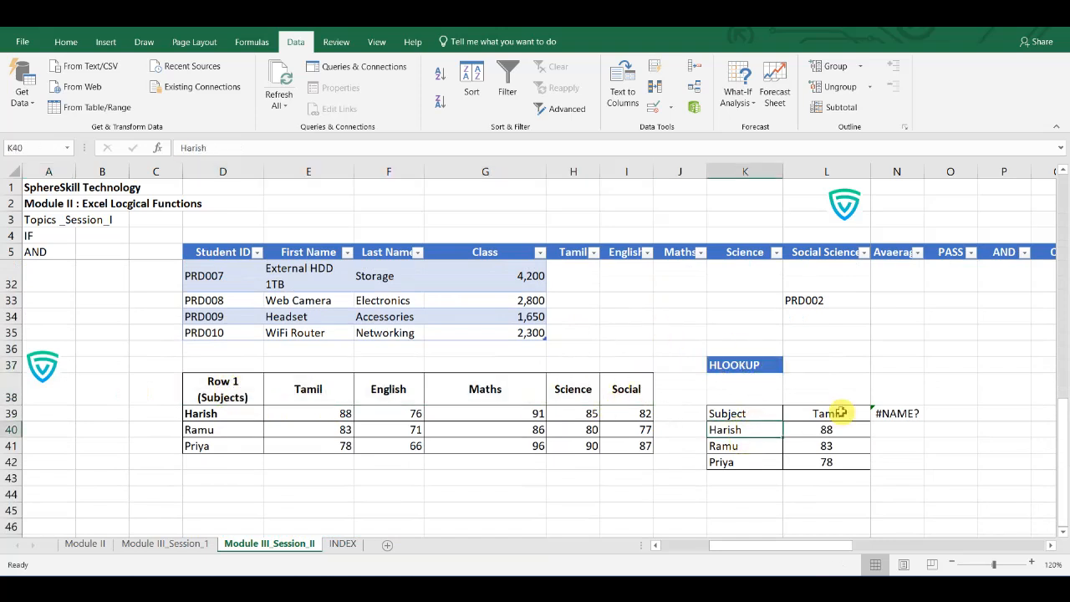
# - Set the Subject in L39 of the HLOOKUP block to Maths from its list
pyautogui.click(839, 413)
pyautogui.doubleClick(840, 413)
pyautogui.click(853, 414)
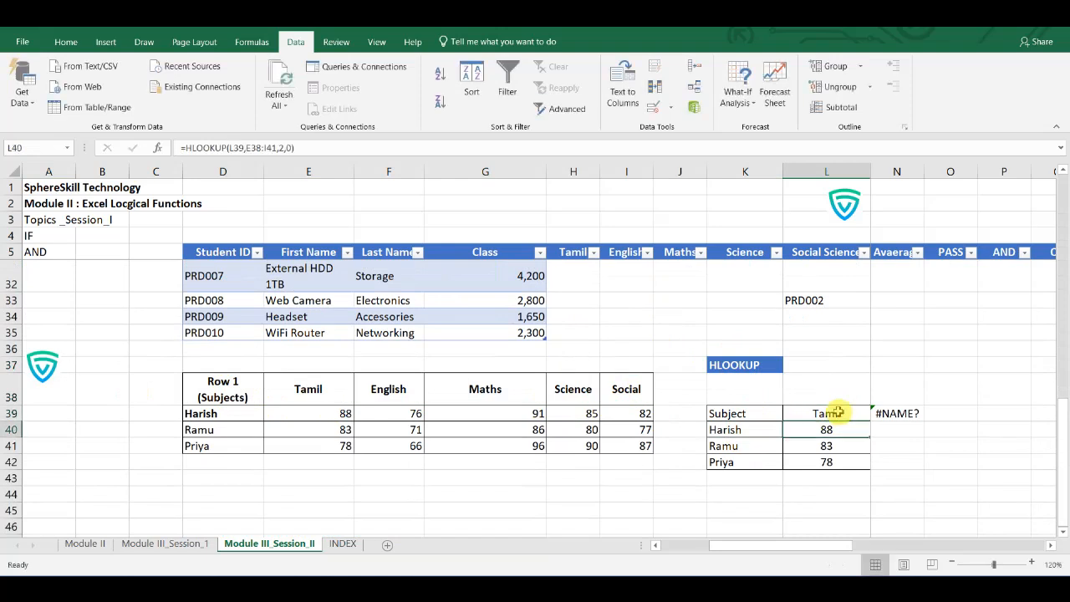
pyautogui.click(856, 413)
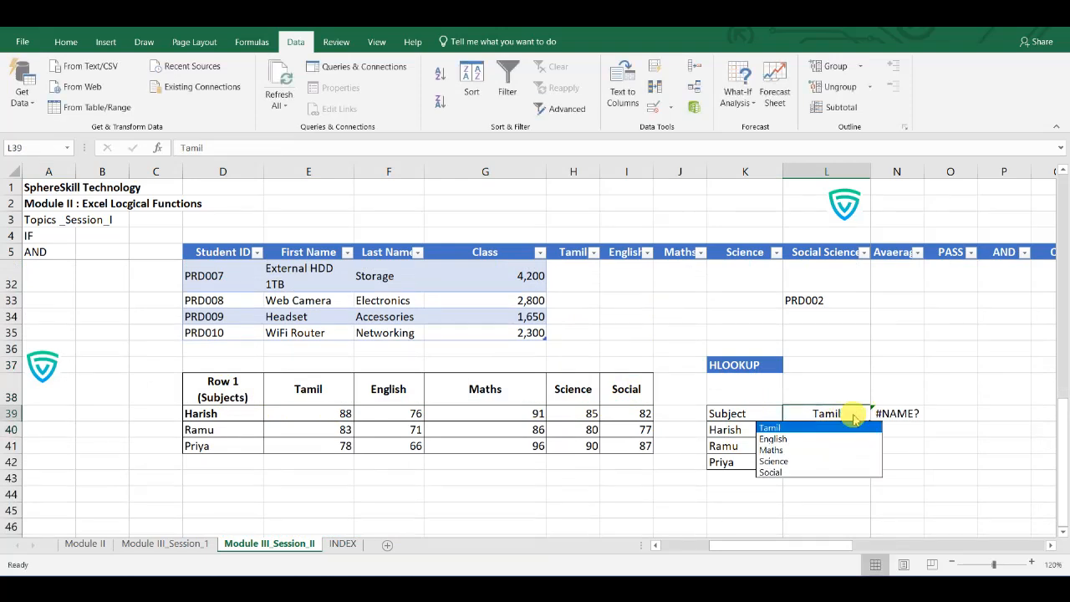
pyautogui.click(832, 449)
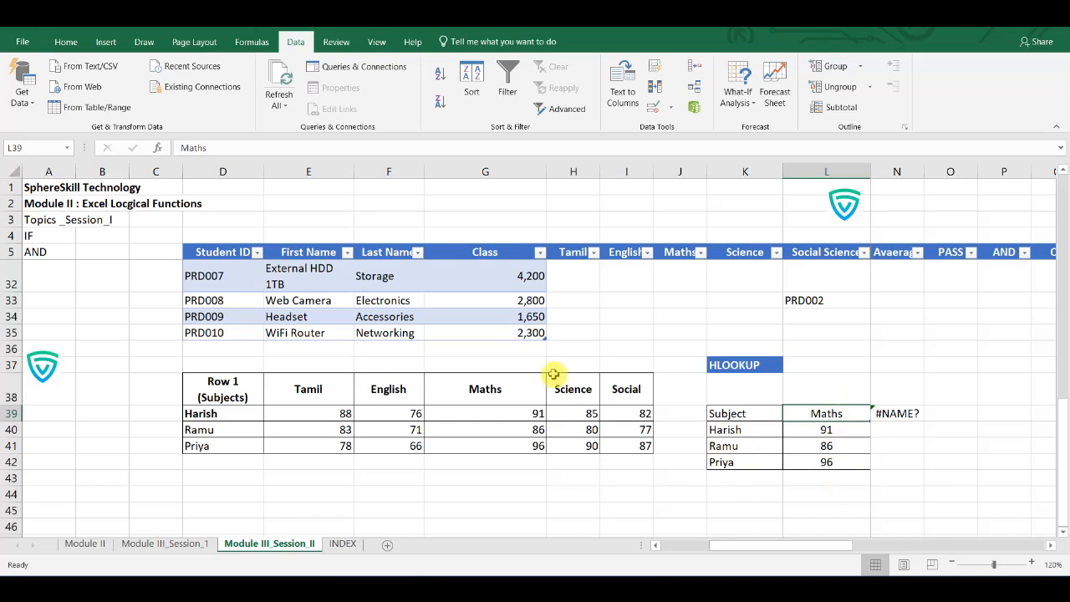
# - Compare the Maths marks of the three students in G39:G41 with the HLOOKUP results for the subject in L39
pyautogui.click(490, 396)
pyautogui.click(349, 386)
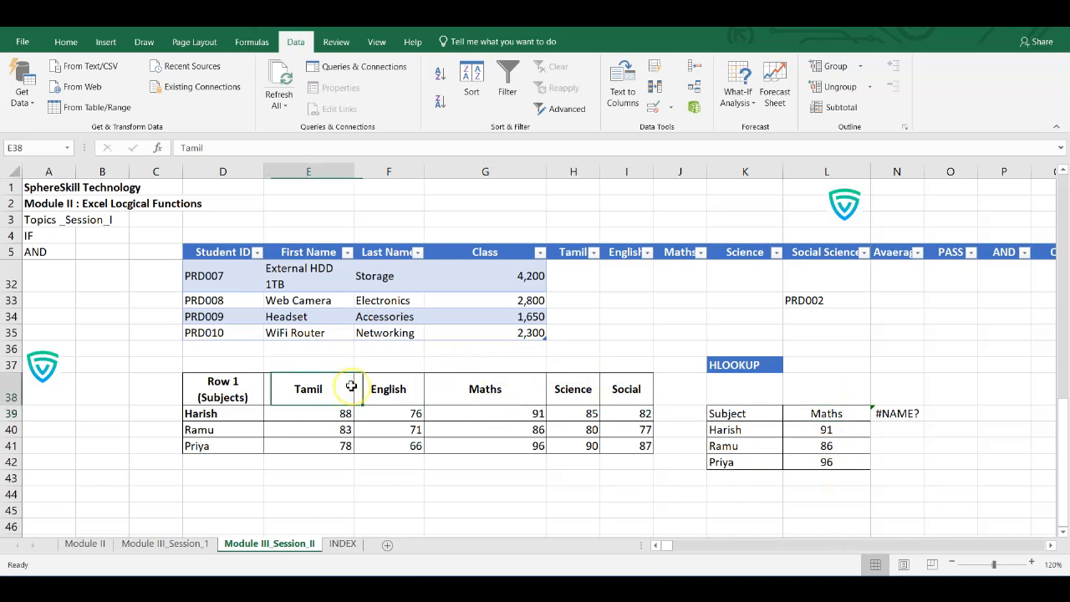
pyautogui.click(840, 413)
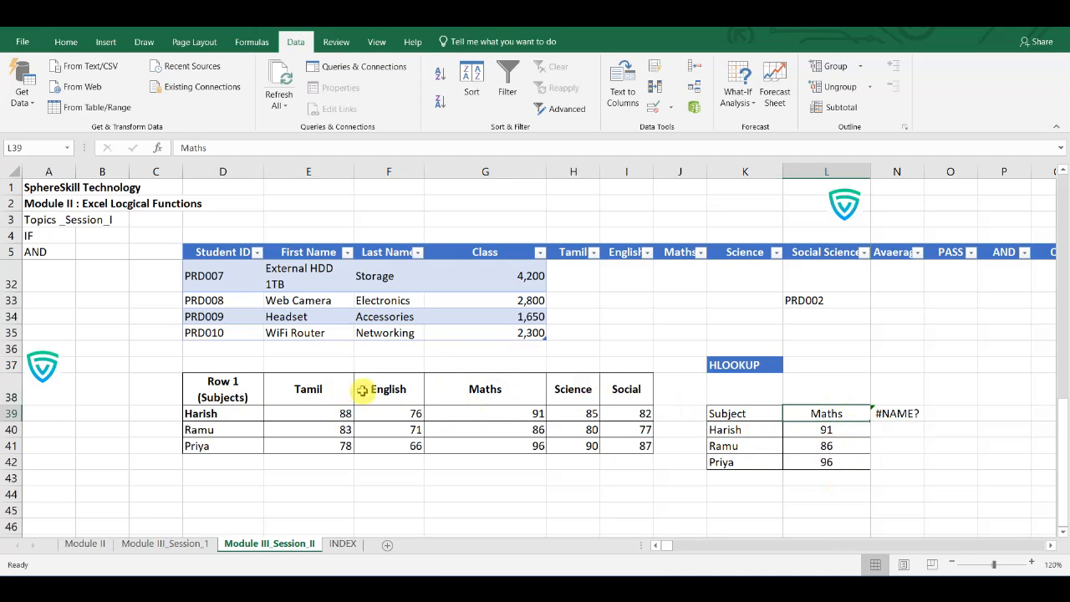
pyautogui.click(535, 412)
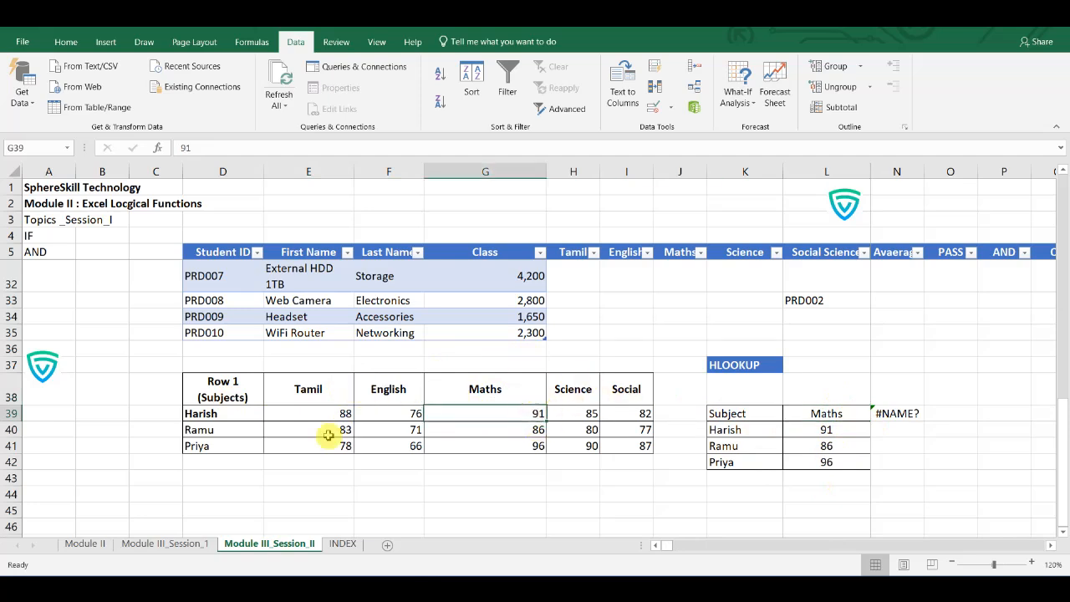
pyautogui.click(532, 429)
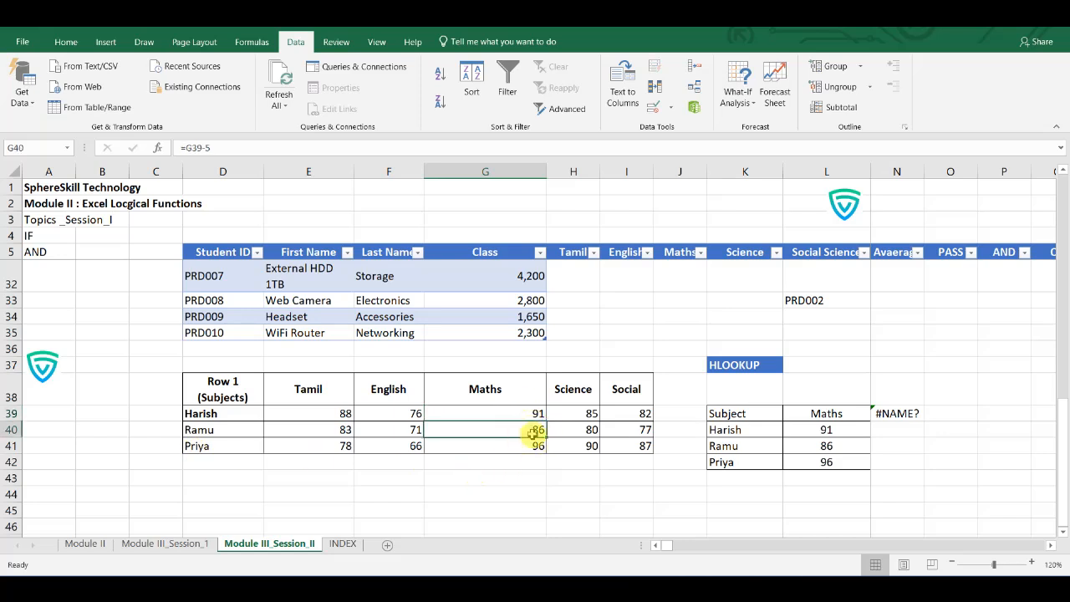
pyautogui.click(539, 448)
# - Try Social as the Subject in L39 of the HLOOKUP block
pyautogui.click(832, 416)
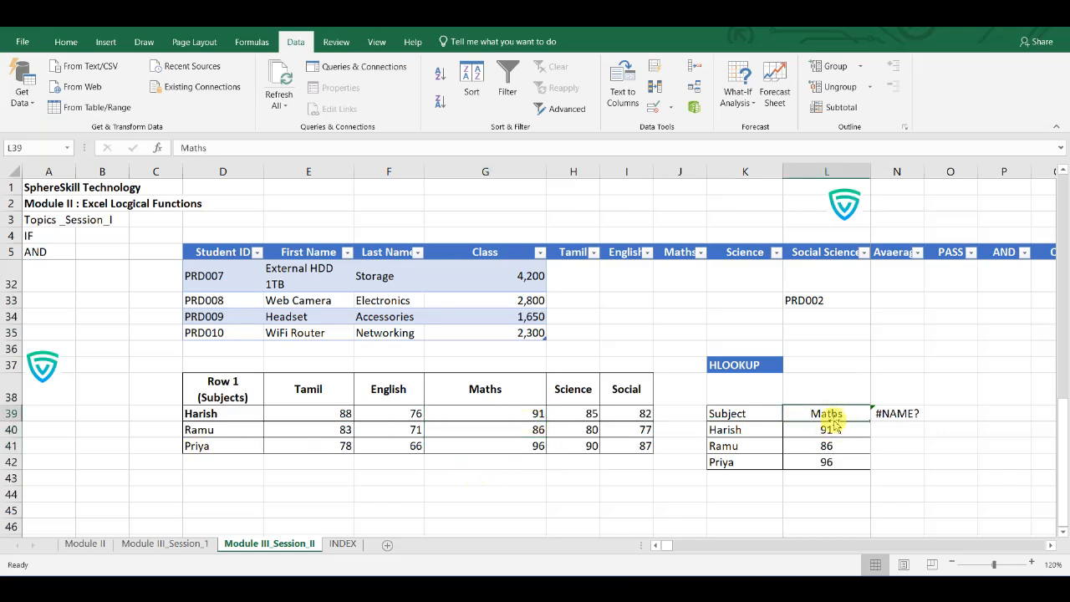
pyautogui.hotkey('alt', 'Down')
pyautogui.click(832, 473)
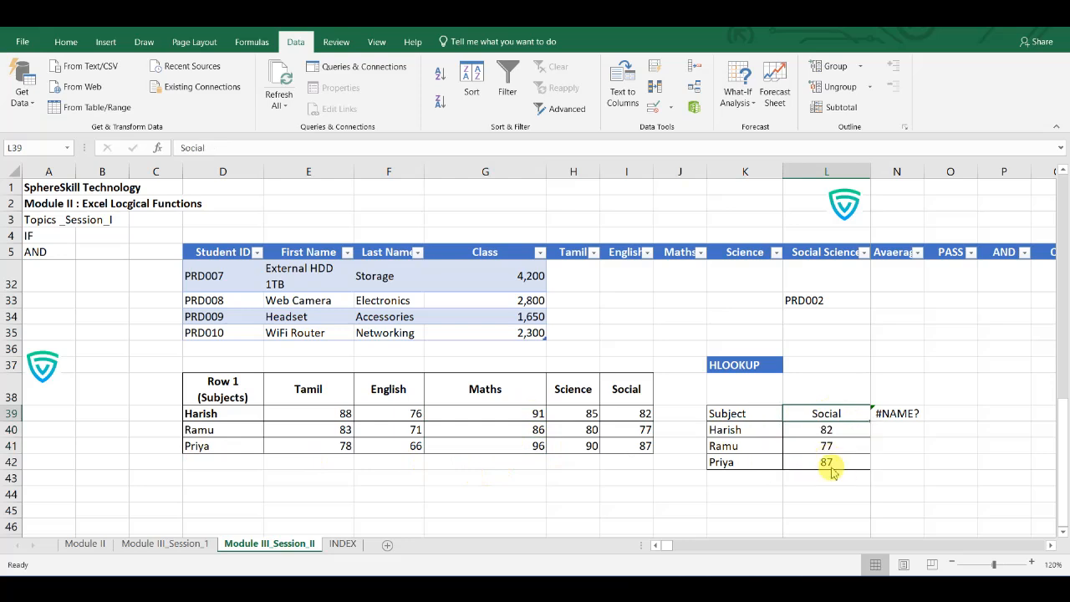
# - Inspect the HLOOKUP formula in L40 for the first student's mark, checking its arguments against the marks table, without changing it
pyautogui.press('Down')
pyautogui.press('Down')
pyautogui.press('Down')
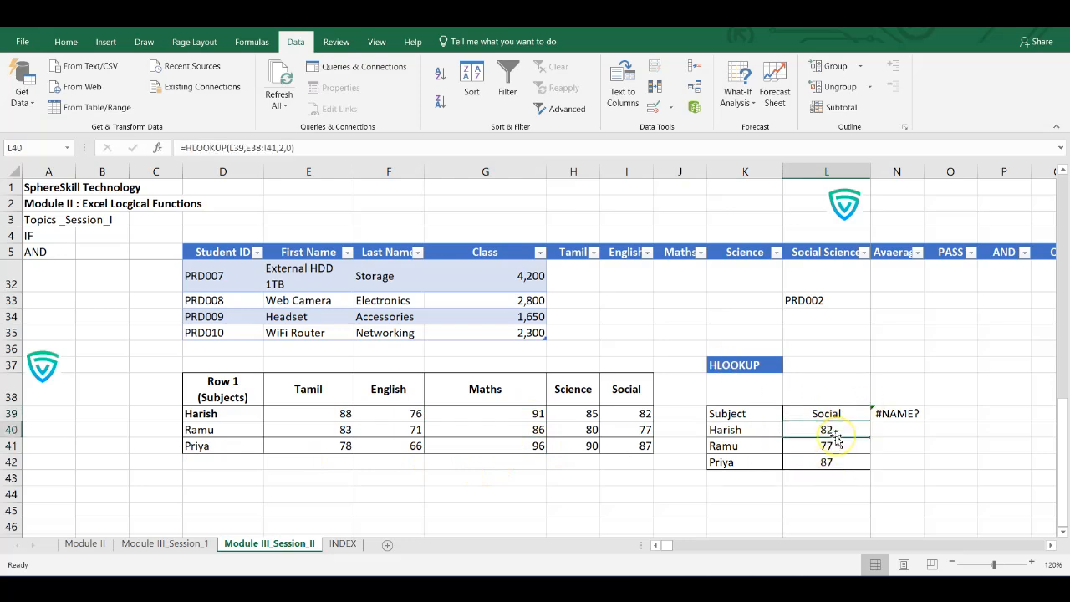
pyautogui.doubleClick(833, 430)
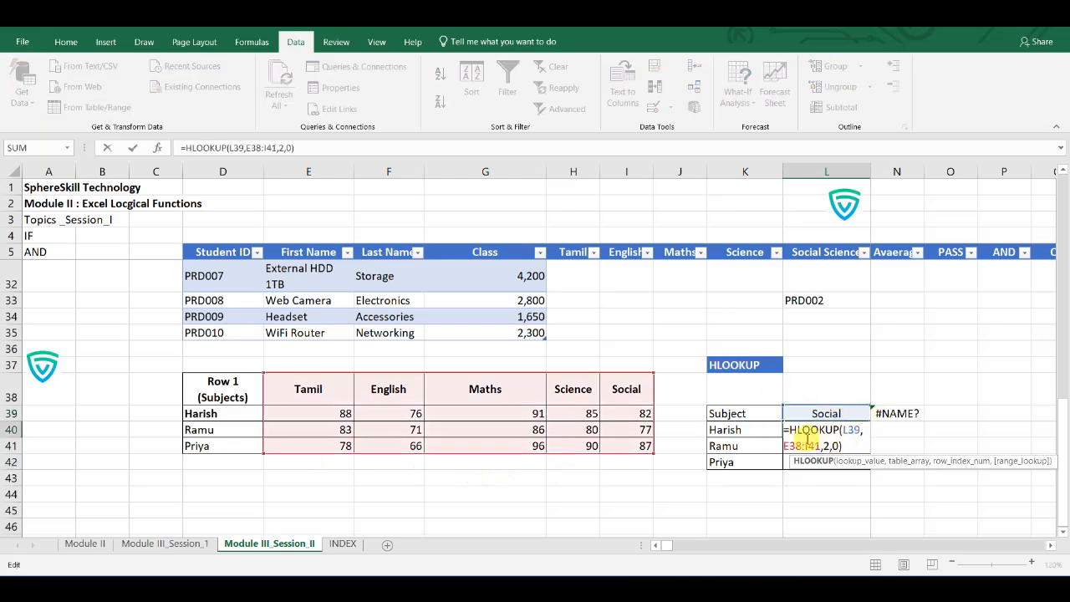
pyautogui.doubleClick(817, 430)
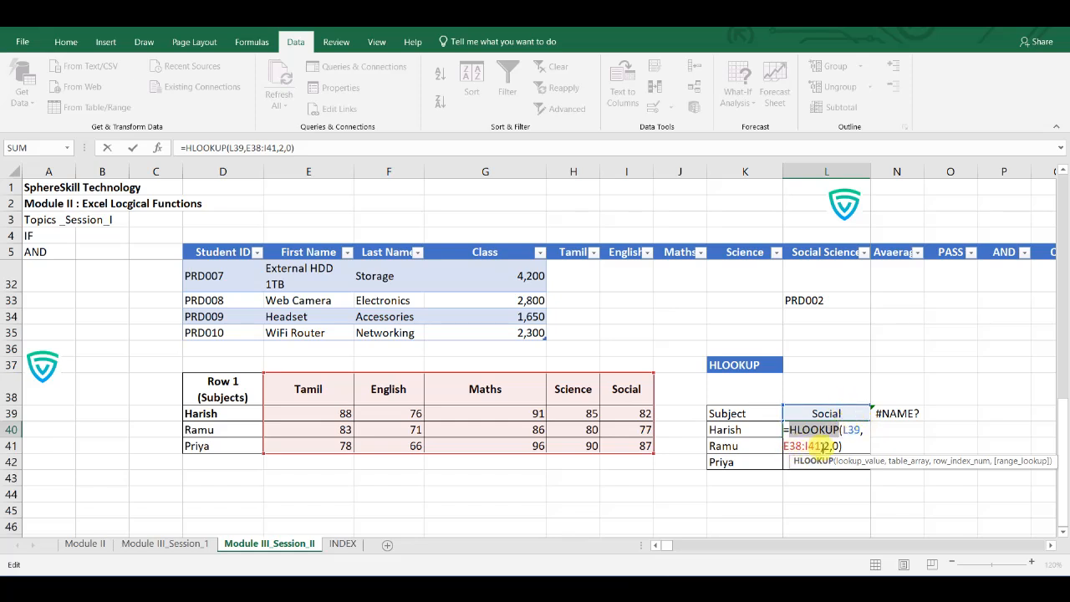
pyautogui.press('Escape')
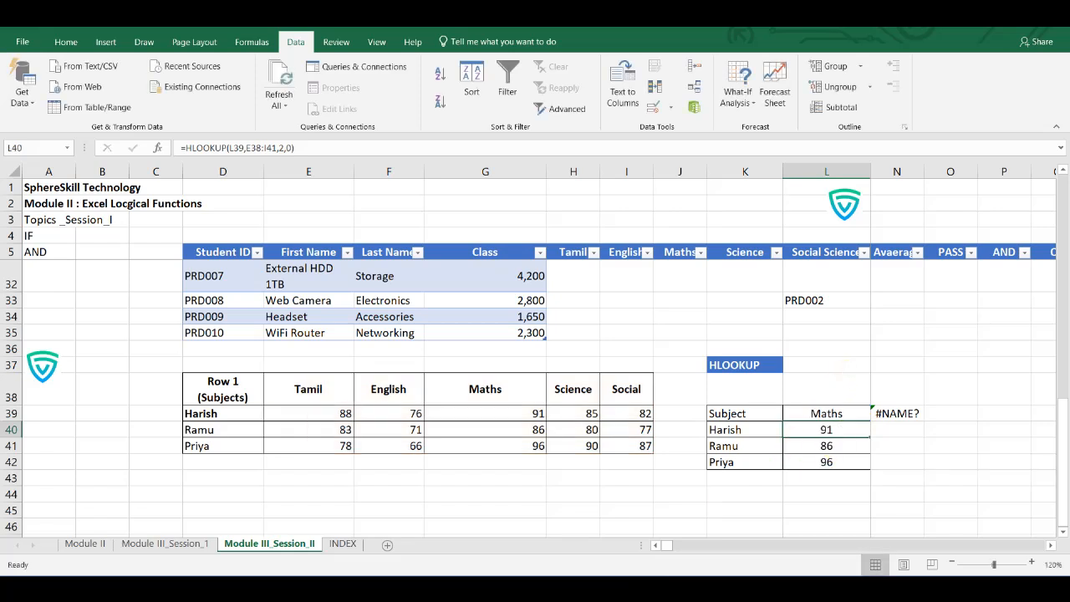
# - Go to the INDEX sheet and reduce its zoom to 180% to bring the INDEX block beside the Price column into view
pyautogui.scroll(10, 167, 409)
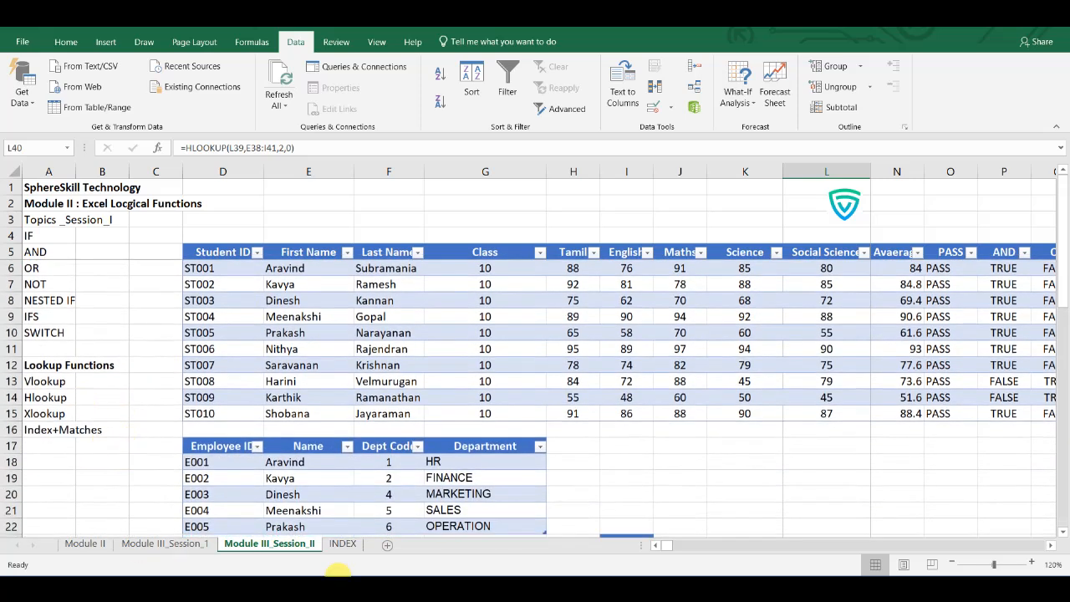
pyautogui.click(341, 548)
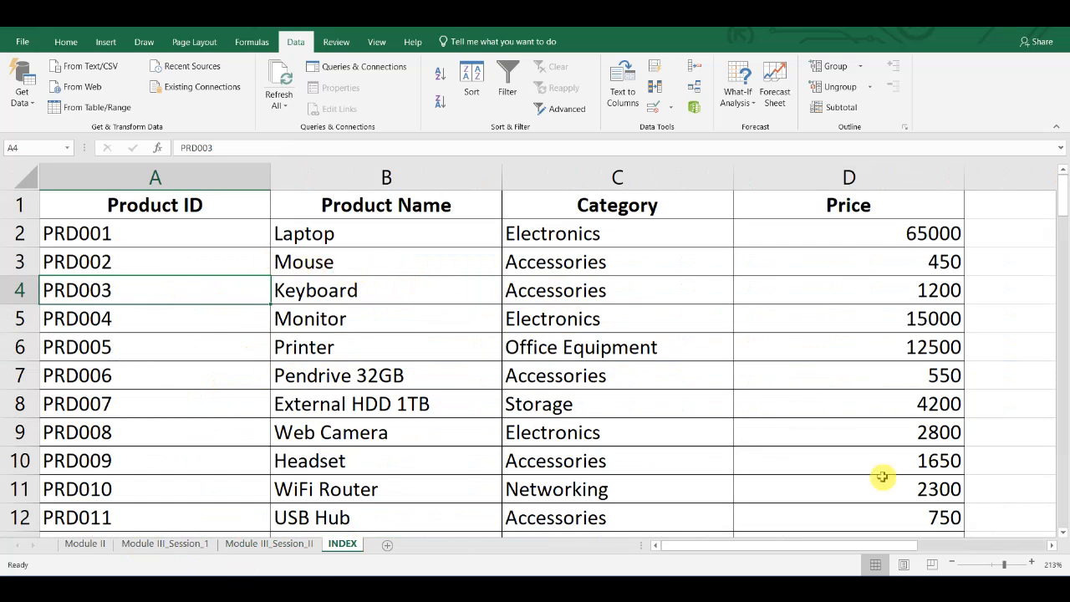
pyautogui.click(951, 565)
pyautogui.click(952, 564)
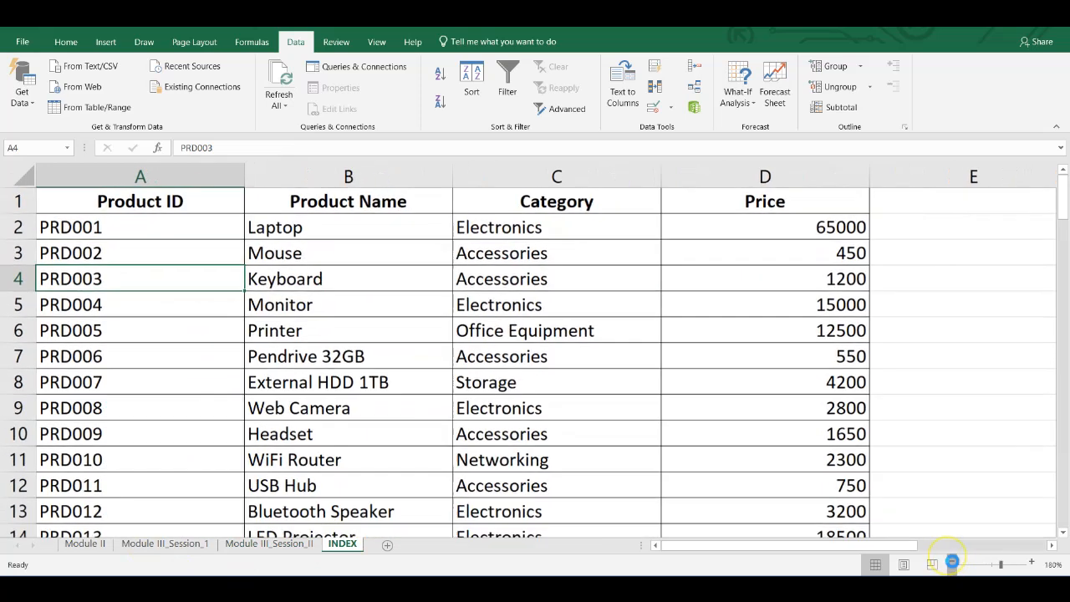
pyautogui.click(951, 564)
pyautogui.moveTo(865, 545); pyautogui.dragTo(1000, 550)
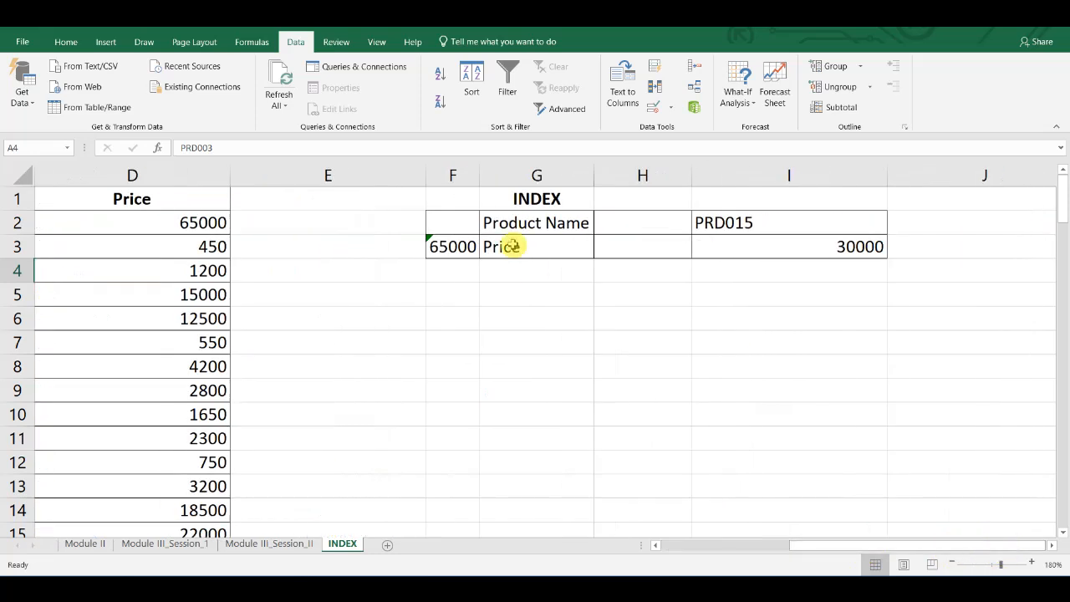
# - Look over the price formulas in F3 and I3 and the product choices for I2, comparing them with the product table
pyautogui.click(470, 249)
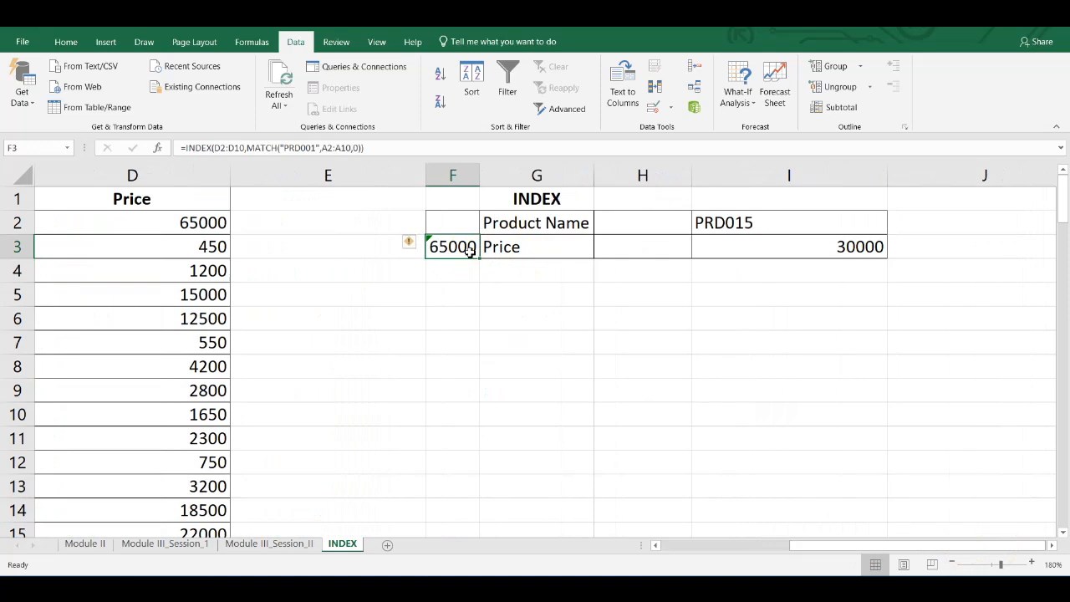
pyautogui.click(815, 249)
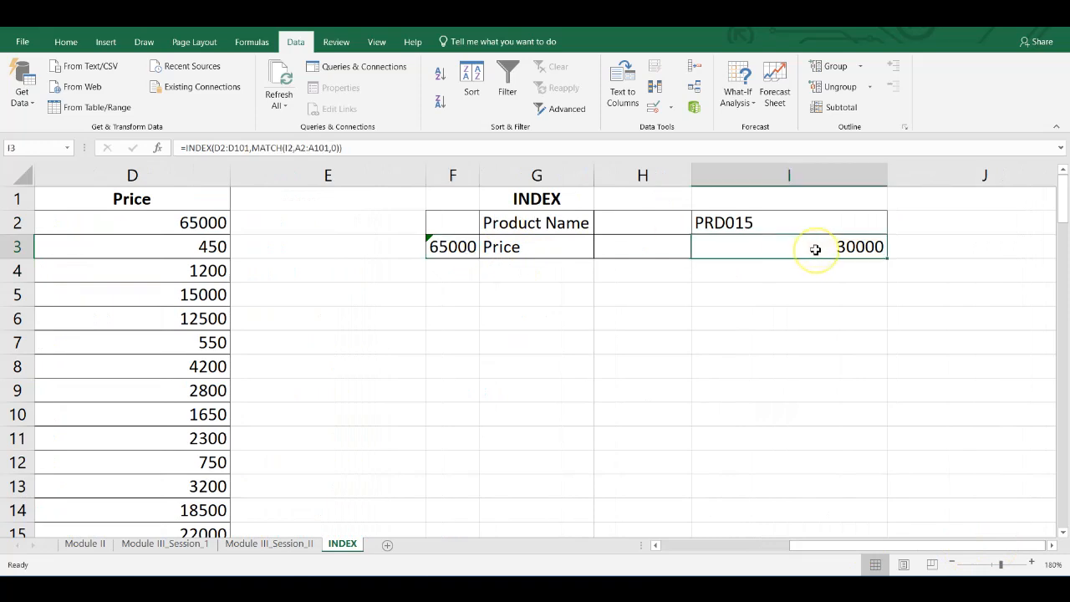
pyautogui.click(769, 223)
pyautogui.click(891, 226)
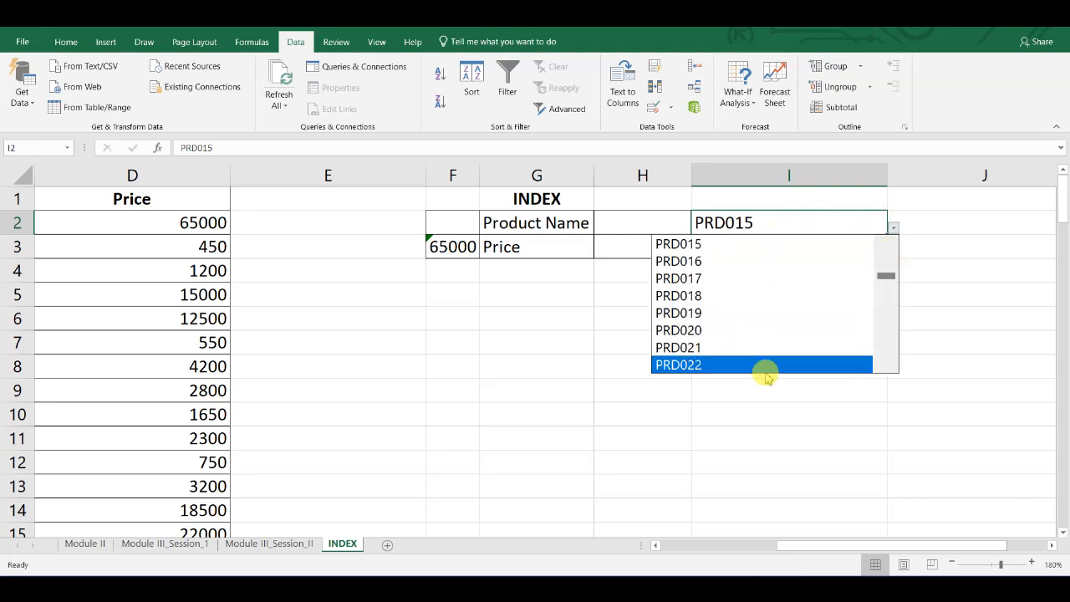
pyautogui.press('Escape')
pyautogui.hscroll(-3, 198, 365)
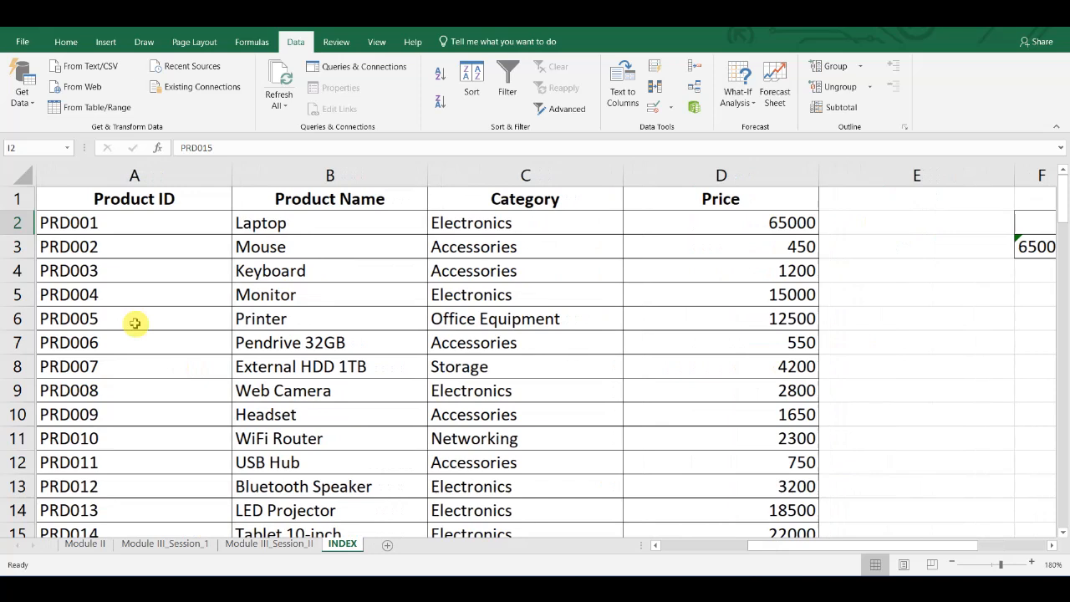
pyautogui.hscroll(3, 514, 368)
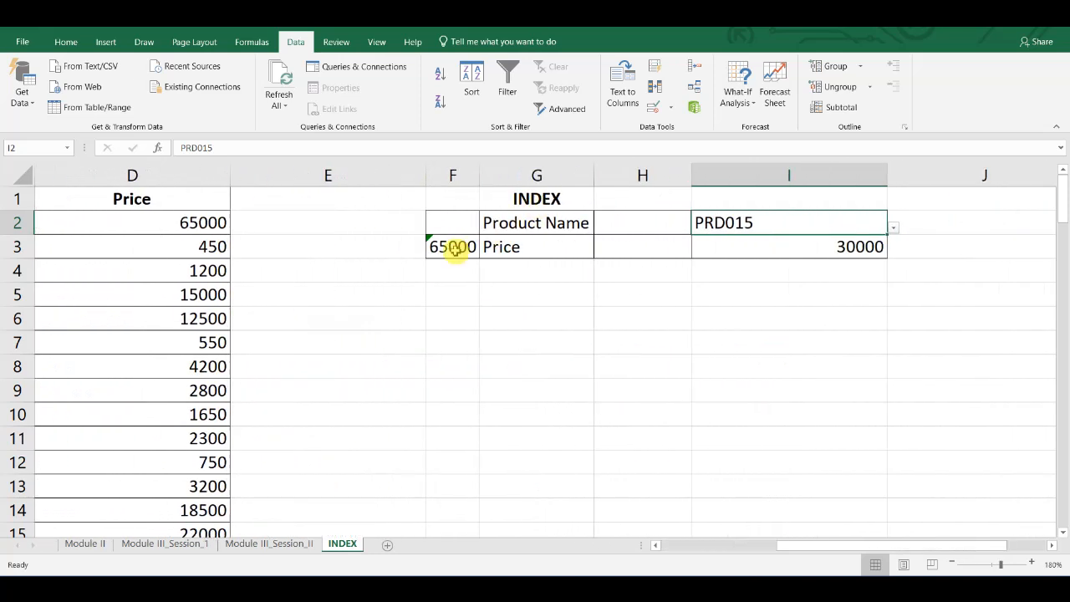
# - Inspect the INDEX and MATCH arguments of the formula in F3 against the Product ID and Price columns, without changing it
pyautogui.doubleClick(449, 246)
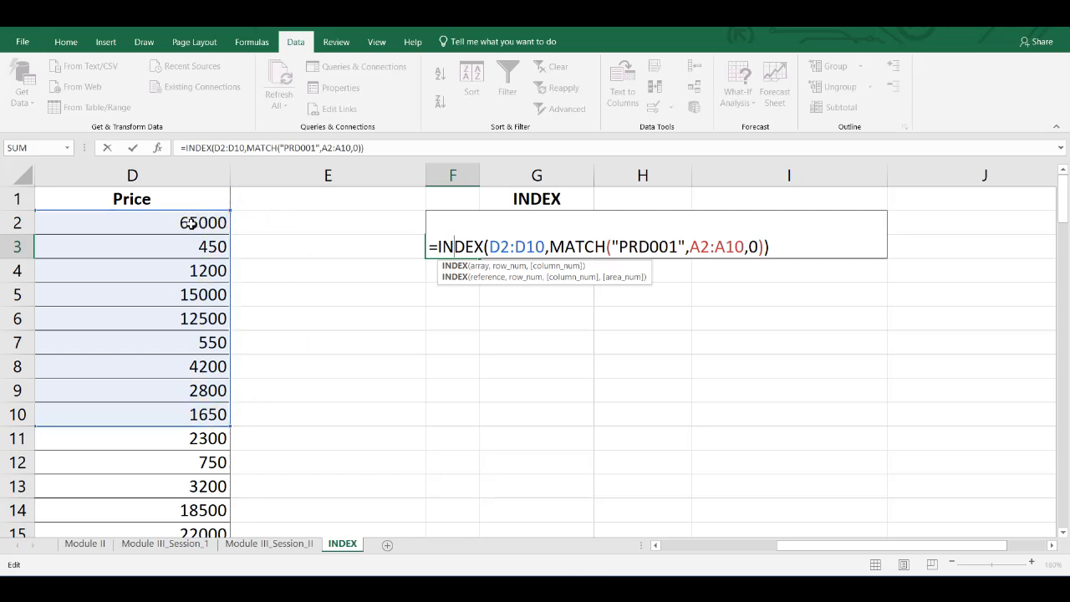
pyautogui.doubleClick(577, 246)
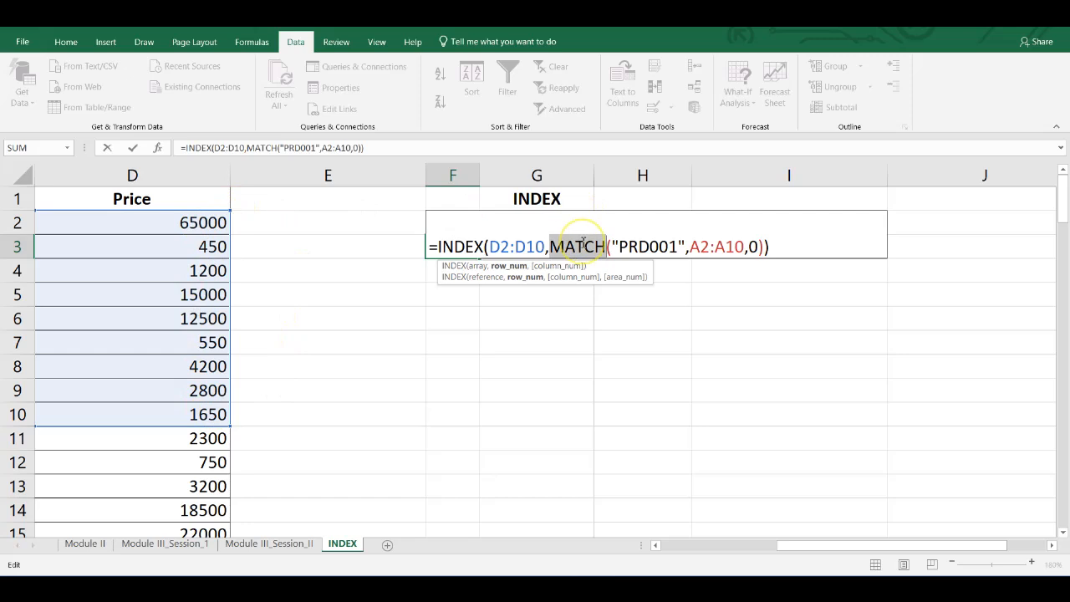
pyautogui.click(644, 243)
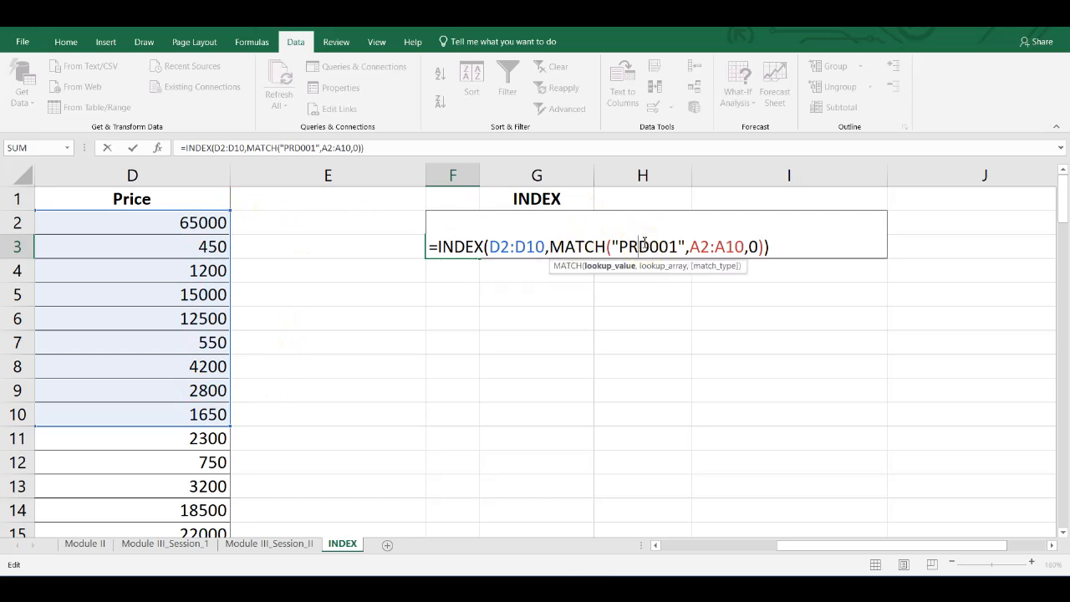
pyautogui.hscroll(-3, 472, 351)
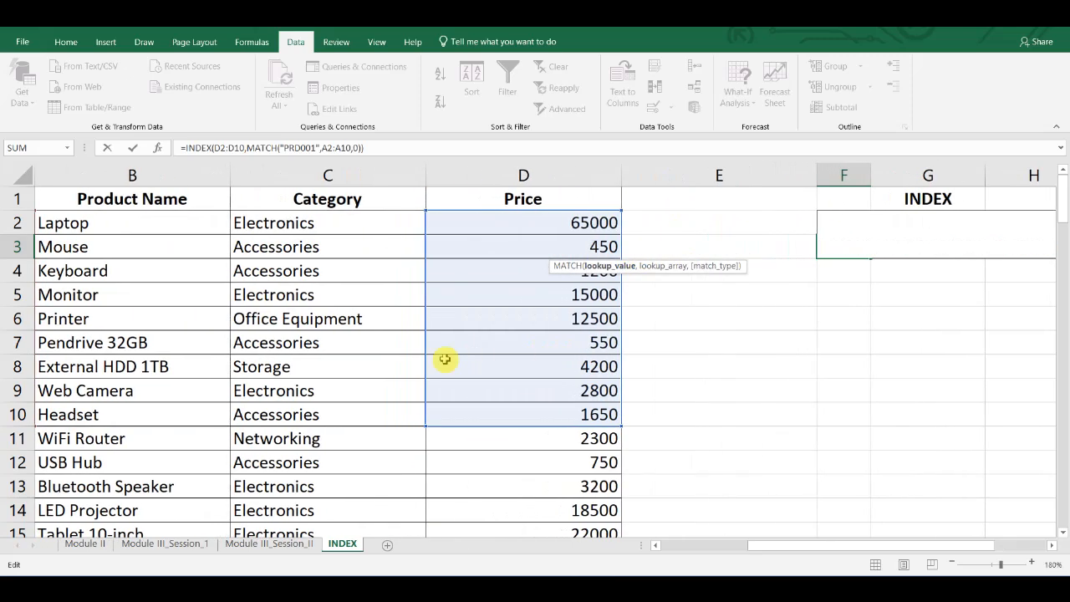
pyautogui.hscroll(-2, 125, 338)
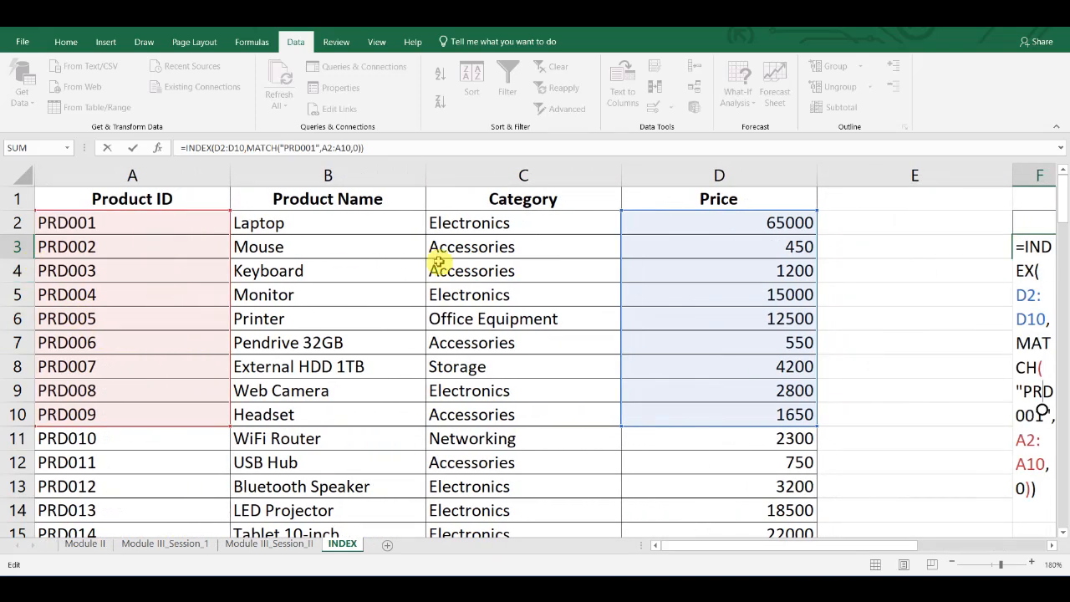
pyautogui.hscroll(3, 736, 283)
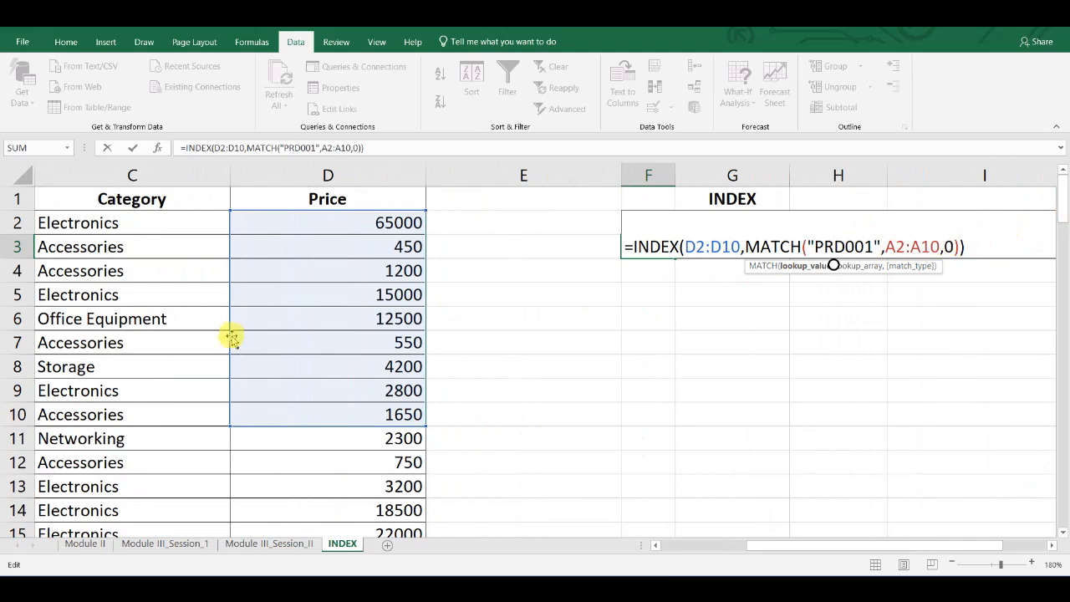
pyautogui.hscroll(-3, 235, 336)
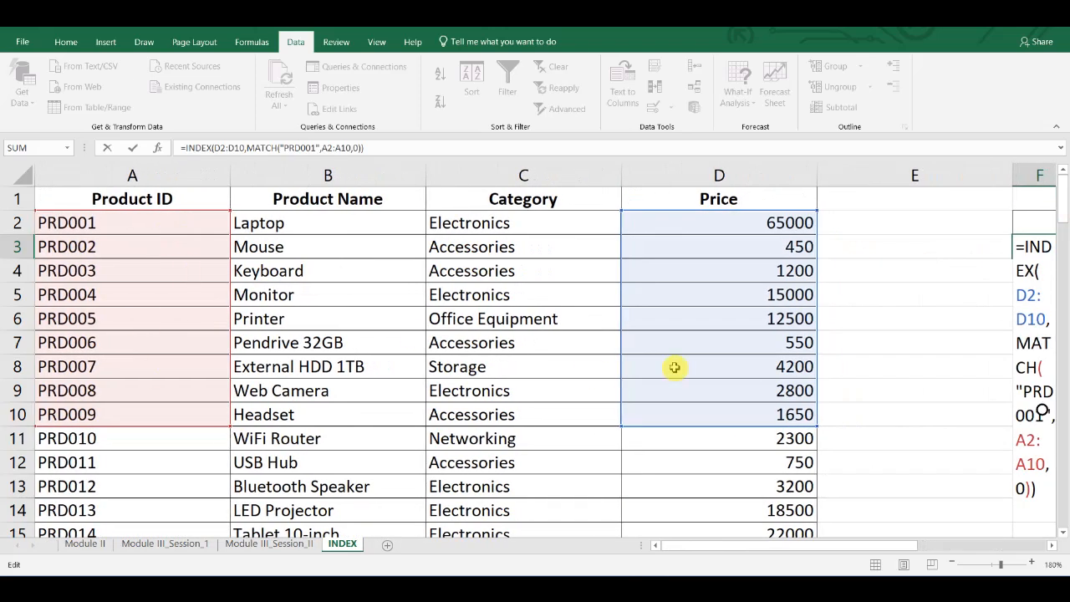
pyautogui.hscroll(2, 676, 366)
pyautogui.hscroll(2, 675, 367)
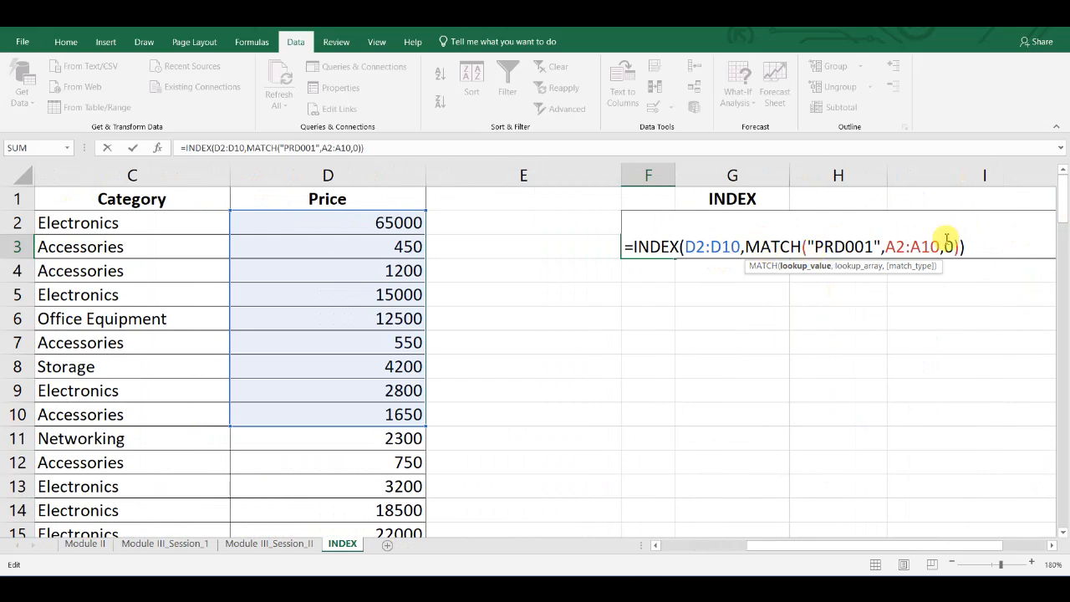
pyautogui.press('Tab')
# - Inspect the INDEX-MATCH formula in I3 and its reference to the product ID in I2, without changing it
pyautogui.hscroll(2, 878, 251)
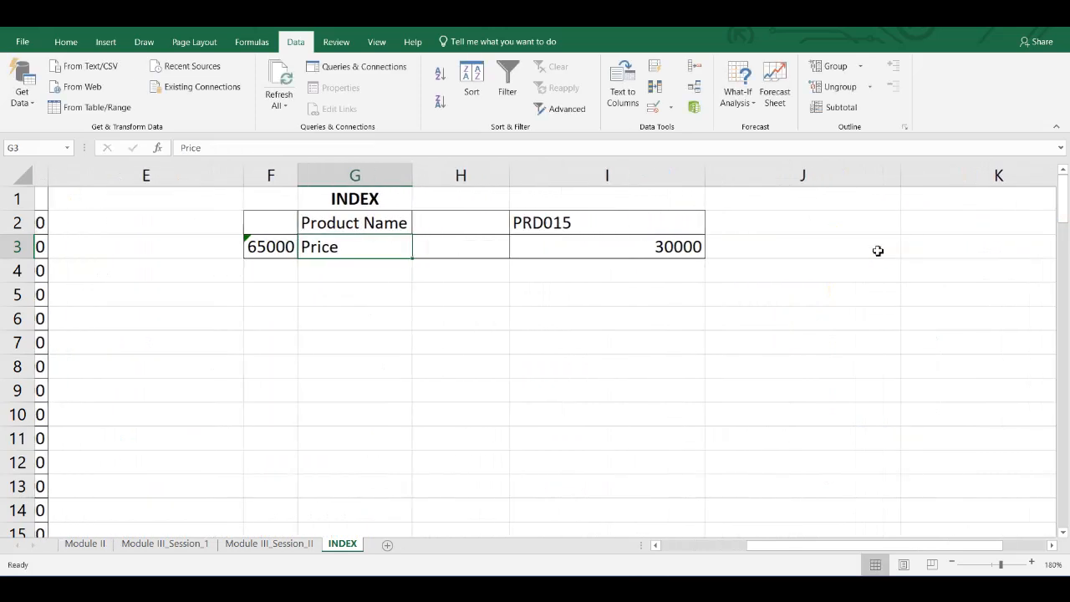
pyautogui.click(651, 251)
pyautogui.click(538, 221)
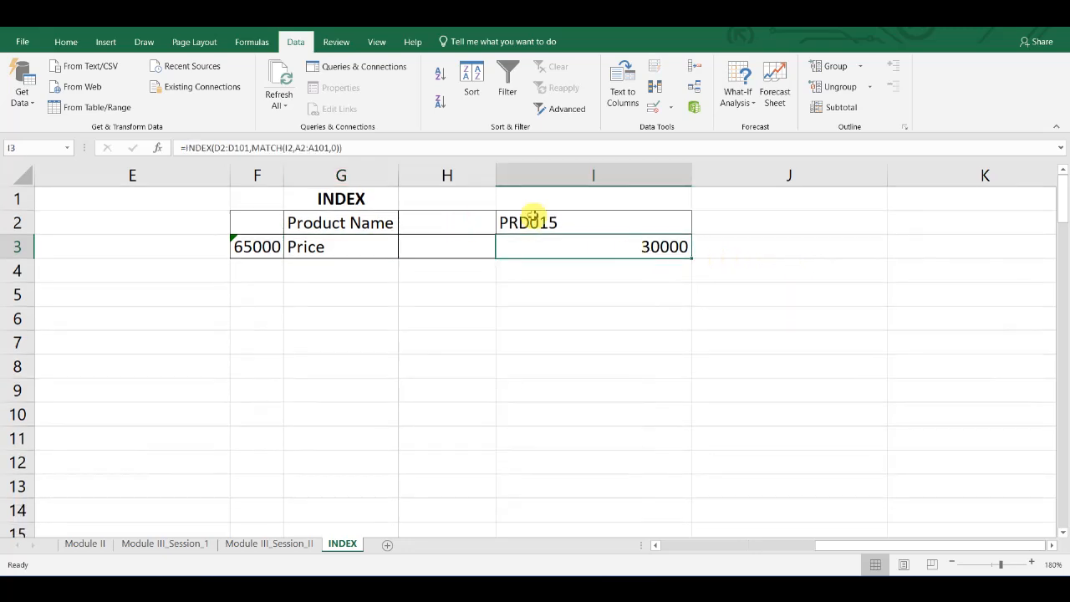
pyautogui.click(592, 255)
pyautogui.doubleClick(592, 252)
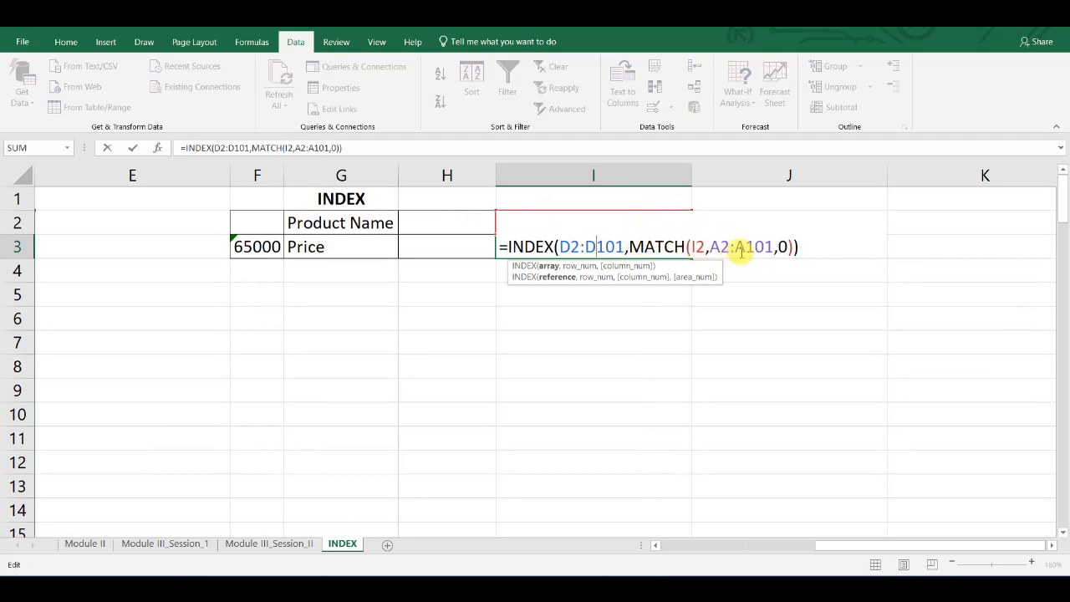
pyautogui.press('Tab')
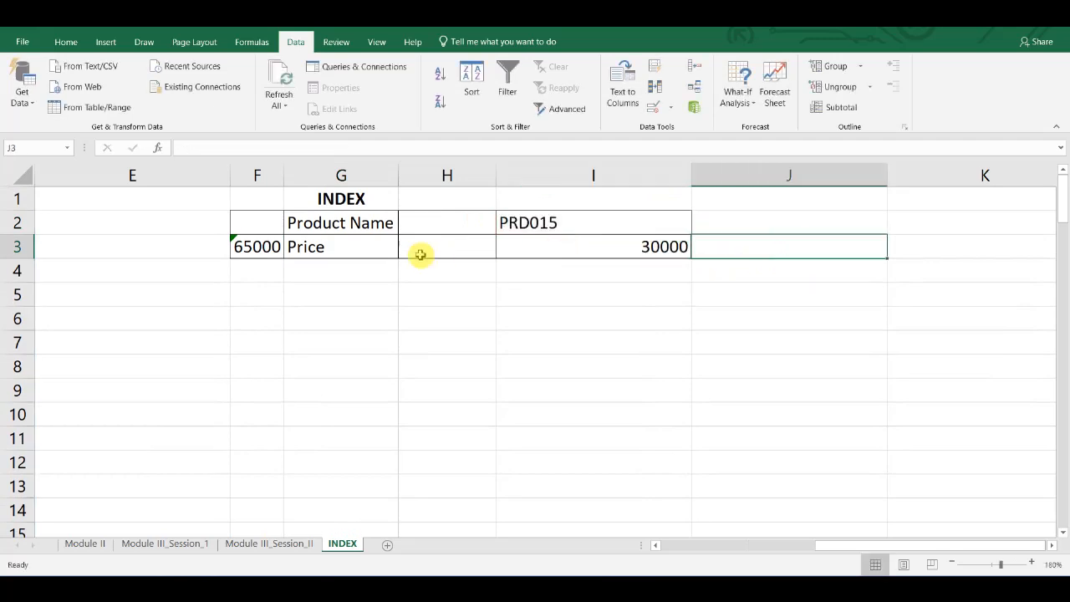
pyautogui.click(591, 238)
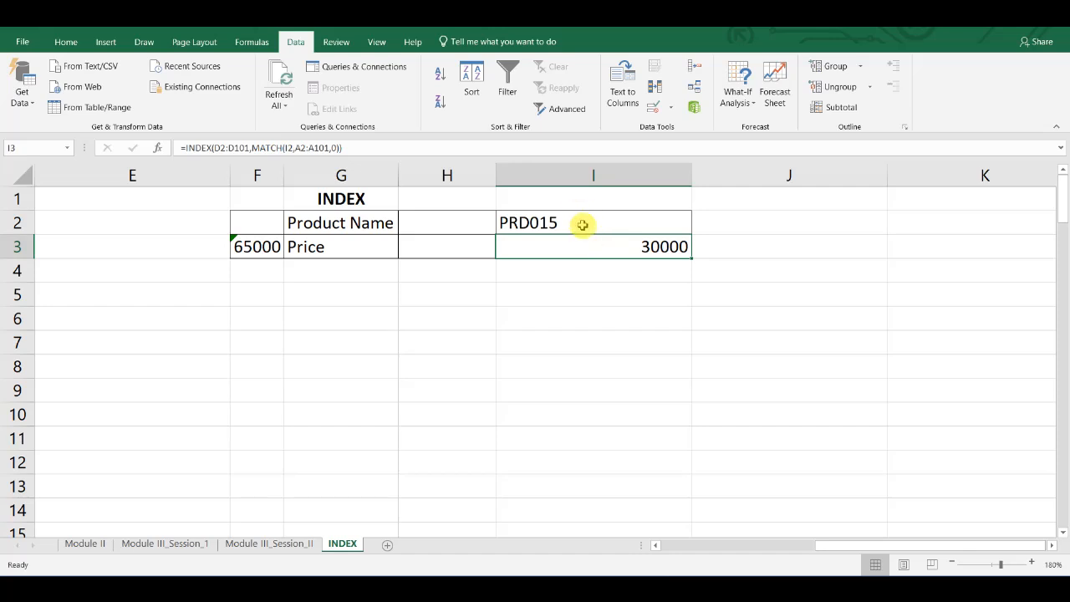
# - Try PRD018 and PRD019 in turn as the product ID in I2 of the INDEX block
pyautogui.click(583, 225)
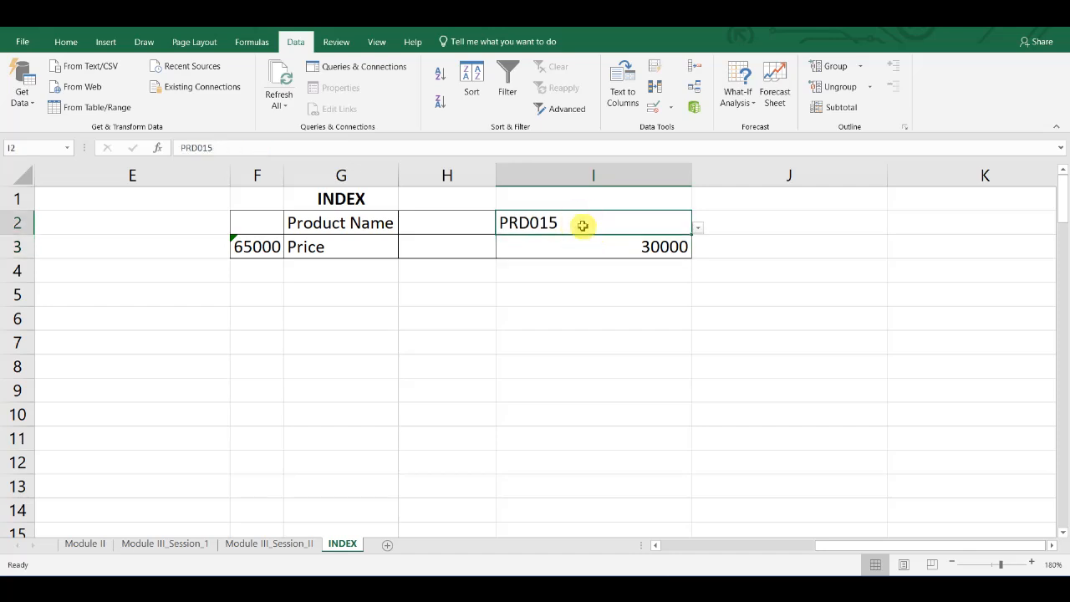
pyautogui.click(699, 228)
pyautogui.click(645, 293)
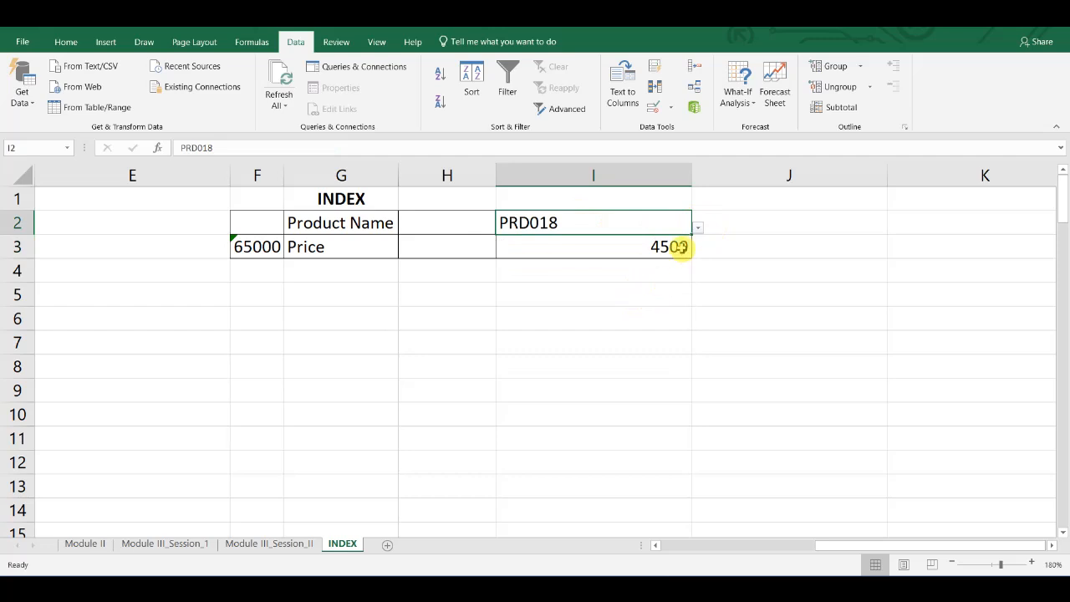
pyautogui.click(699, 228)
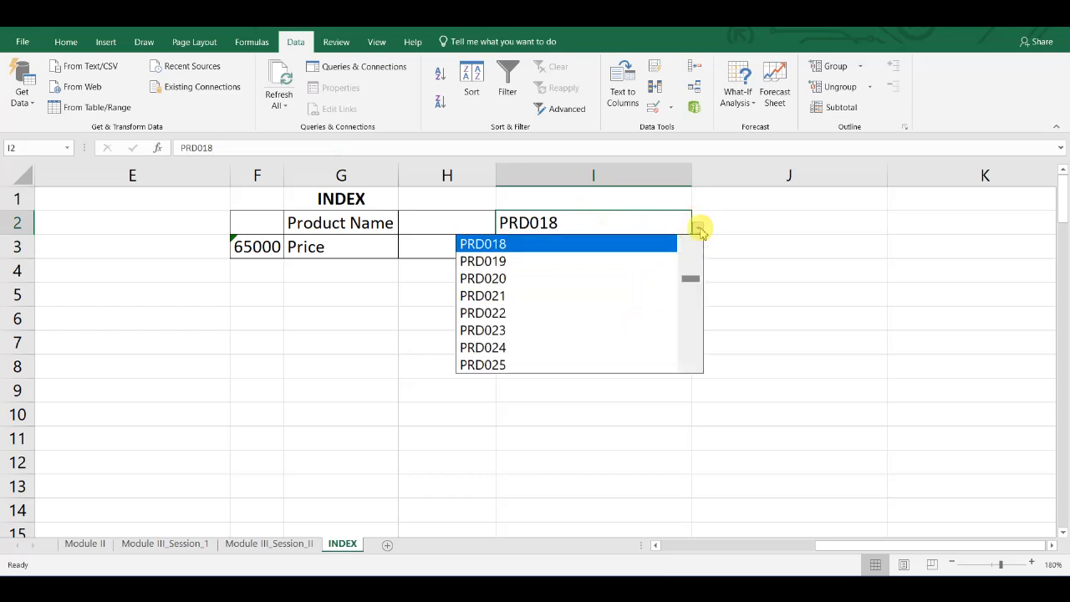
pyautogui.click(610, 261)
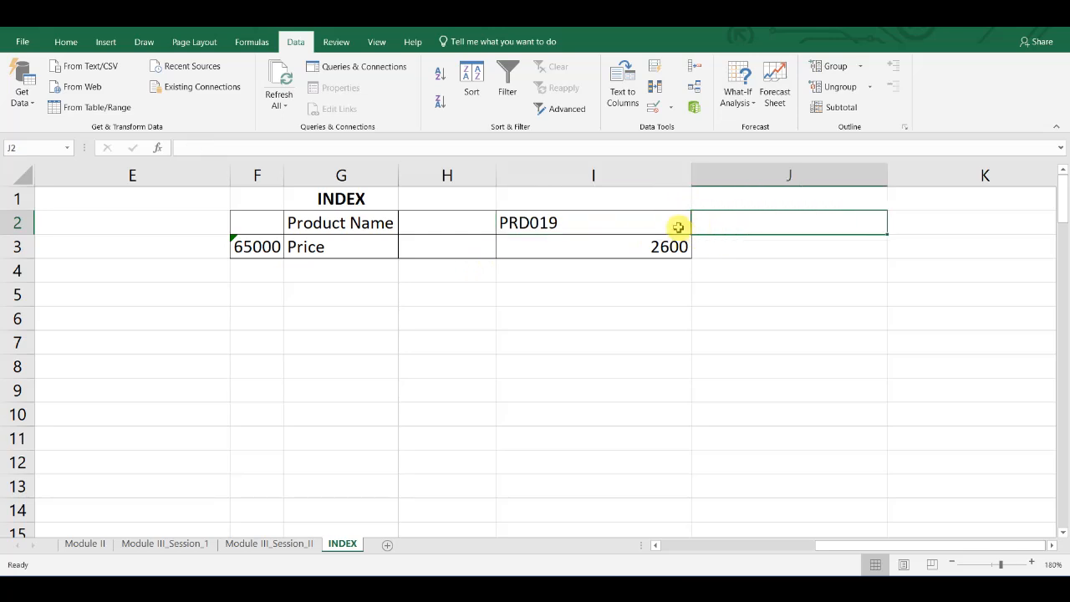
# - Choose PRD003 as the product ID in I2 and check the INDEX result against that product's price in the table
pyautogui.click(680, 227)
pyautogui.click(699, 229)
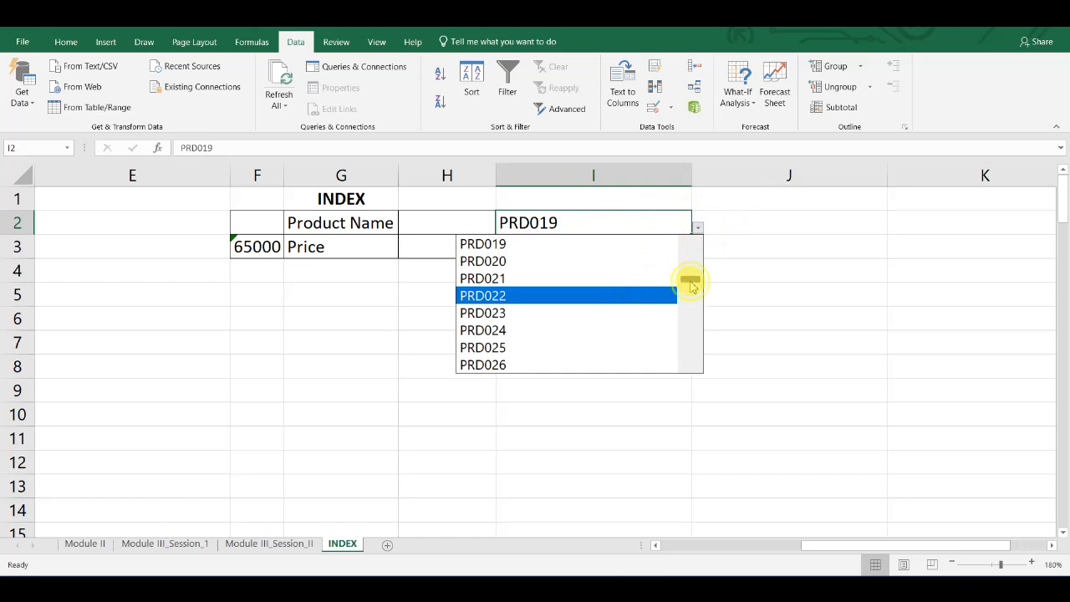
pyautogui.moveTo(690, 286); pyautogui.dragTo(680, 231)
pyautogui.click(526, 277)
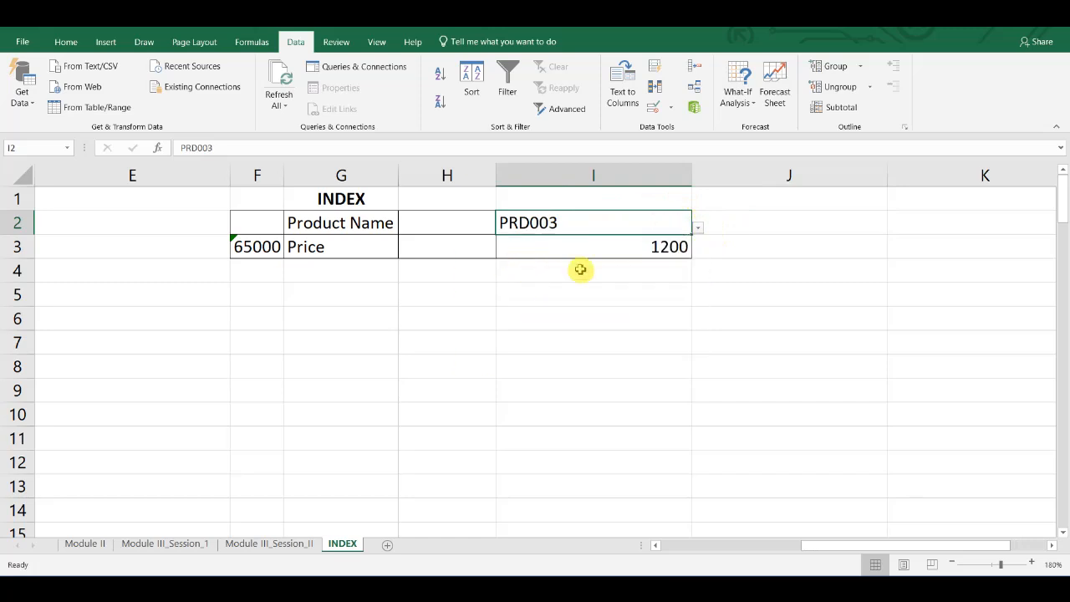
pyautogui.hscroll(-5, 329, 326)
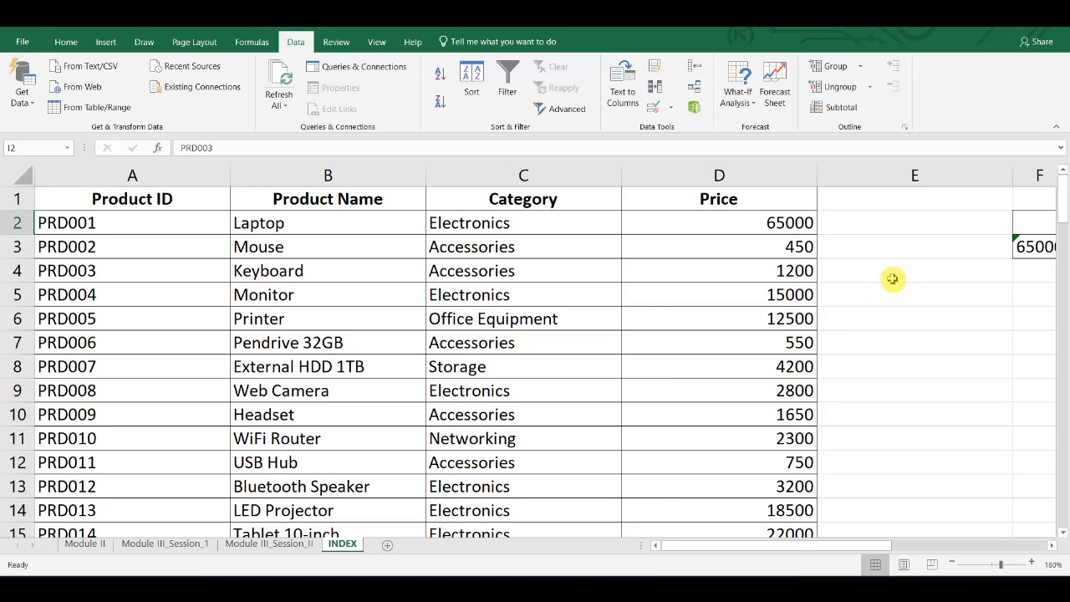
pyautogui.click(788, 271)
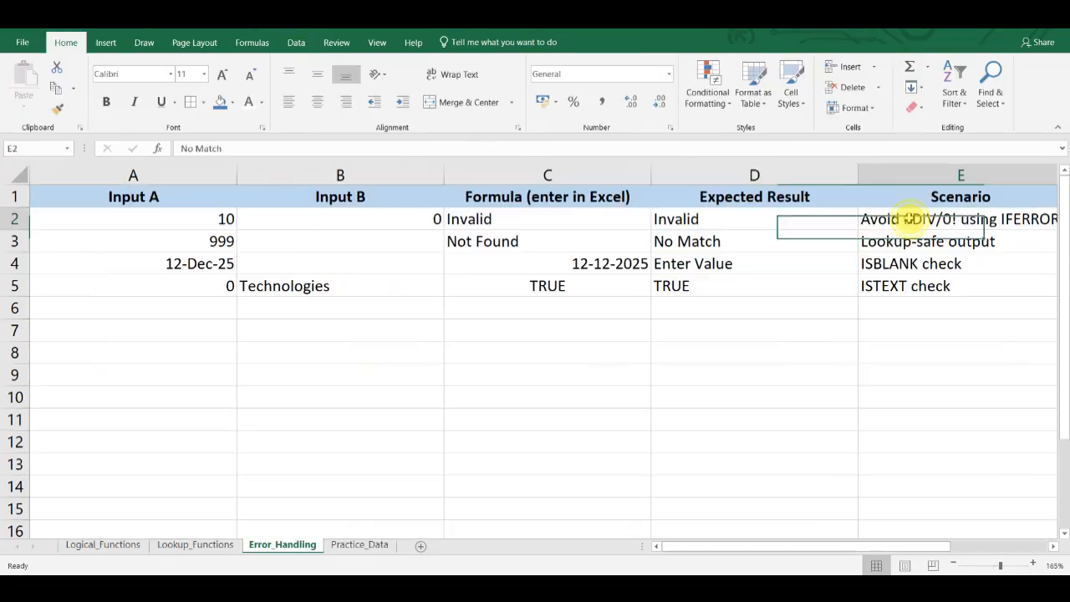
# - On the Error_Handling sheet, inspect the IFERROR division formula in C2 and its "Invalid" fallback against the scenario and inputs, without changing it
pyautogui.click(909, 220)
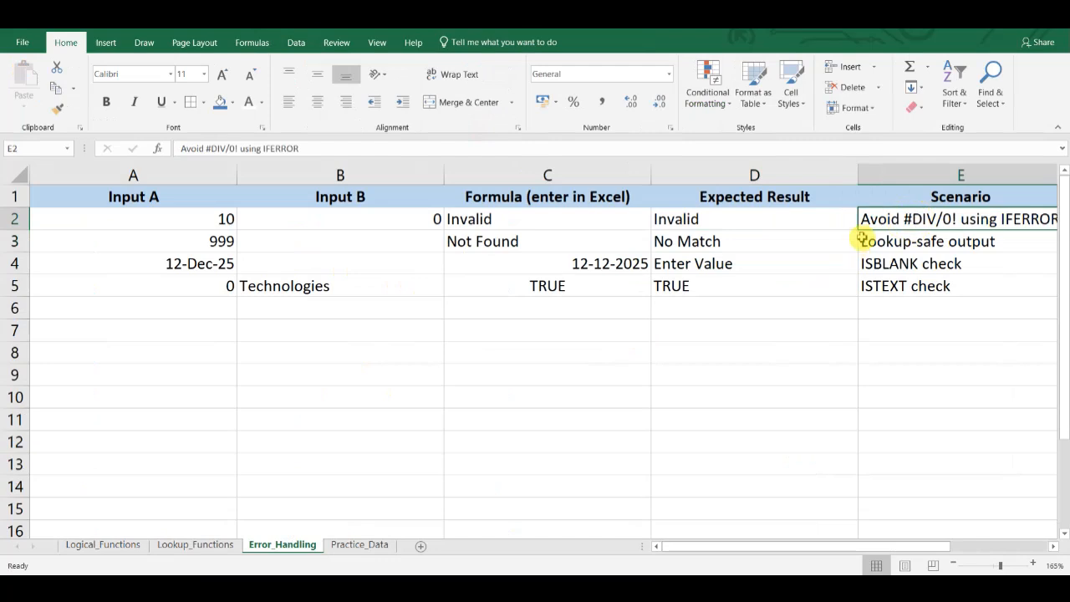
pyautogui.click(908, 244)
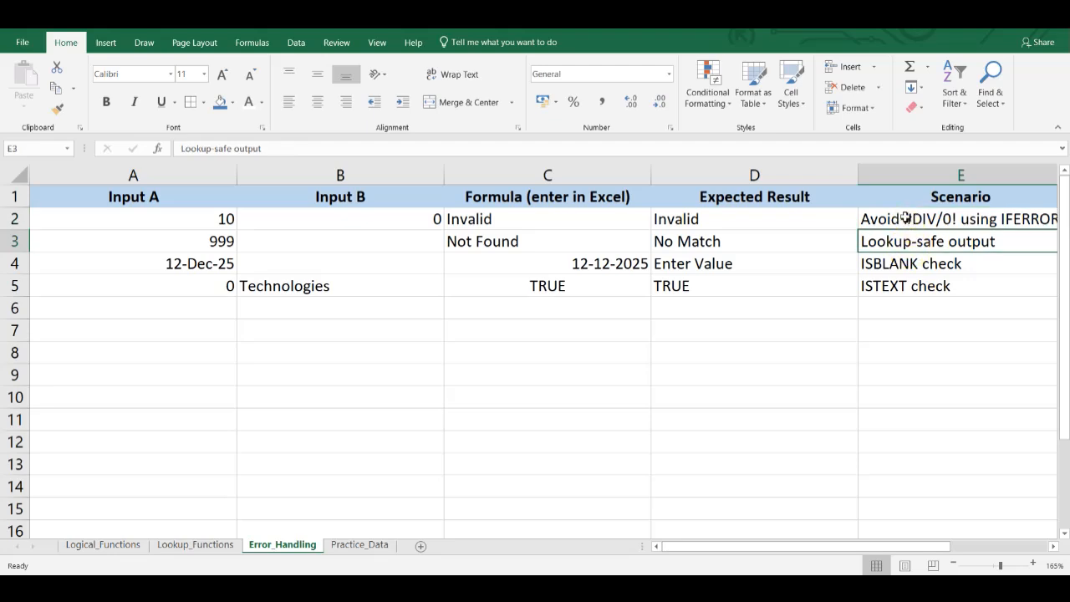
pyautogui.click(905, 219)
pyautogui.doubleClick(414, 219)
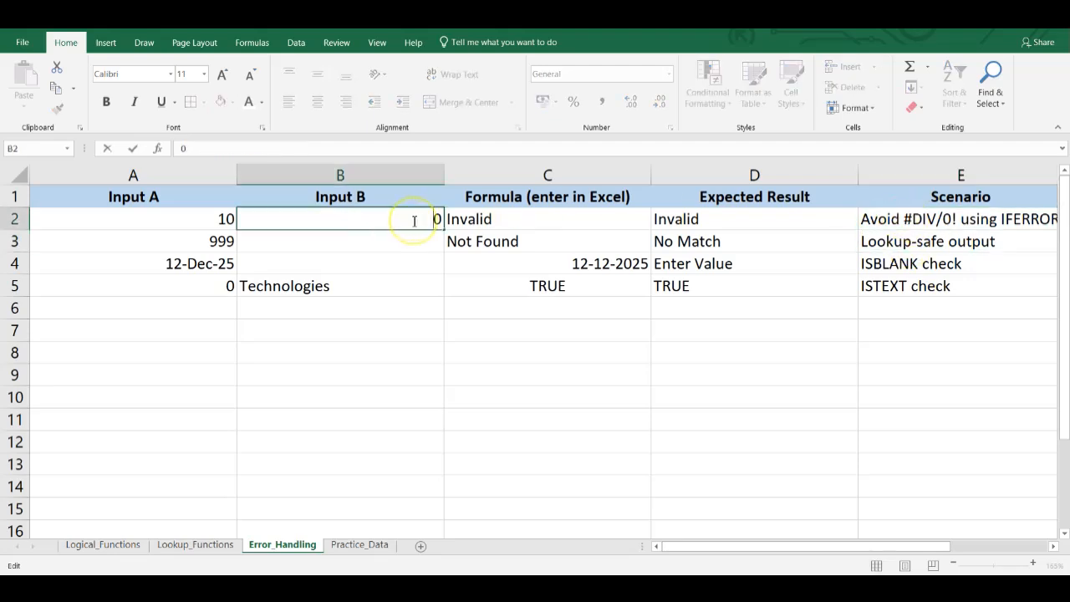
pyautogui.click(464, 219)
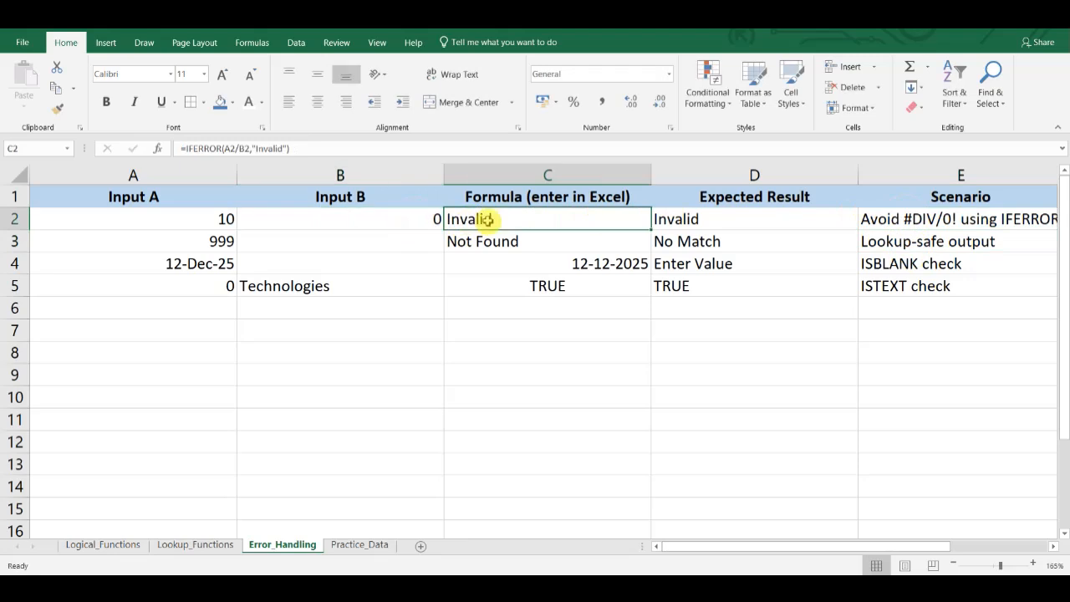
pyautogui.doubleClick(486, 219)
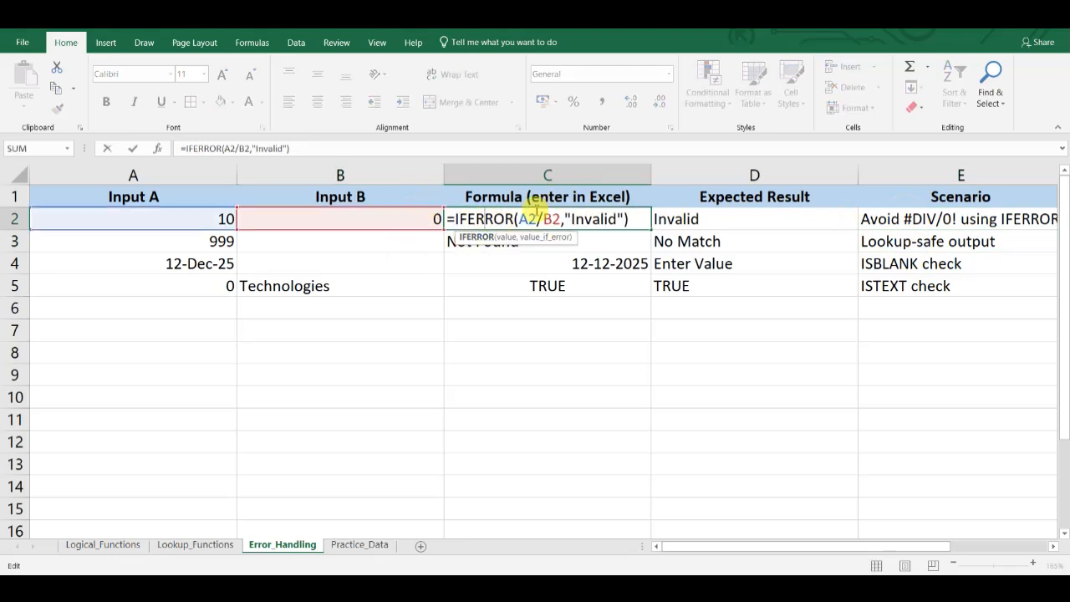
pyautogui.doubleClick(585, 217)
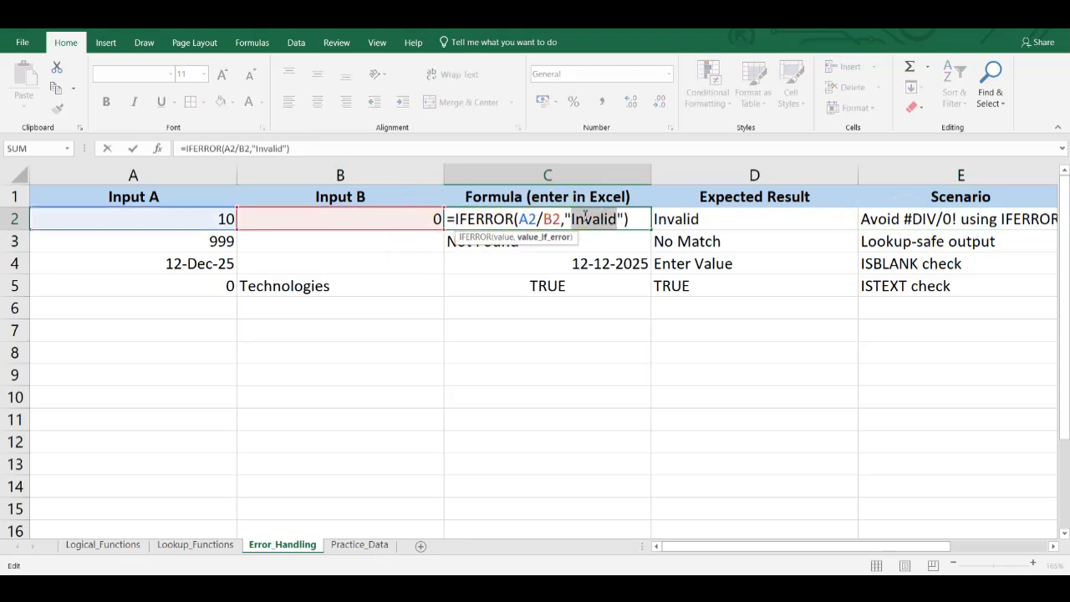
pyautogui.press('Tab')
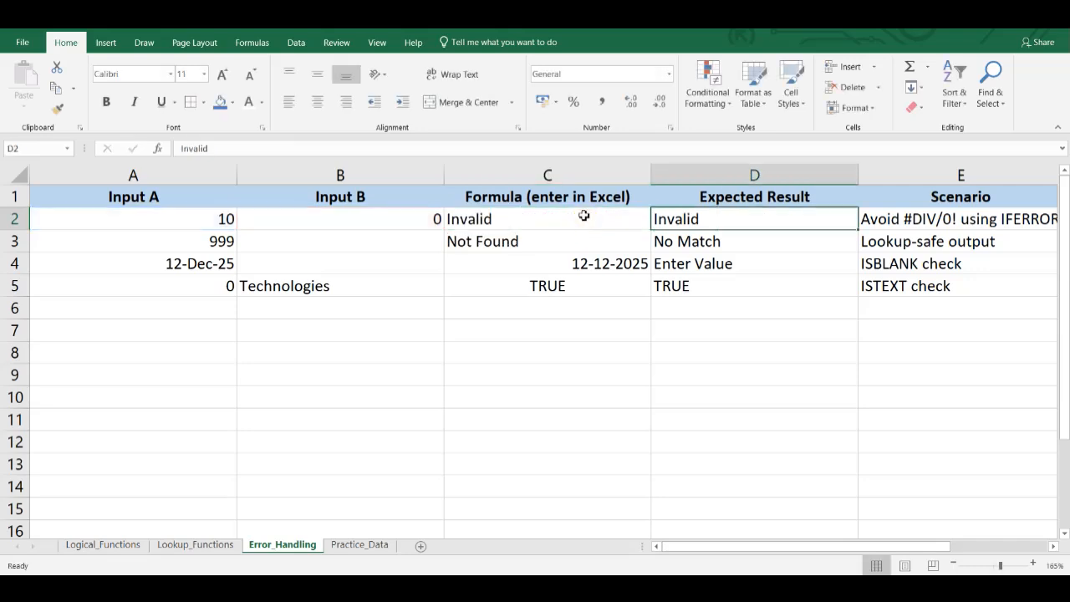
# - Inspect the IFERROR-wrapped VLOOKUP formula in C3 and its "Not Found" fallback for the lookup-safe scenario, without changing it
pyautogui.doubleClick(762, 243)
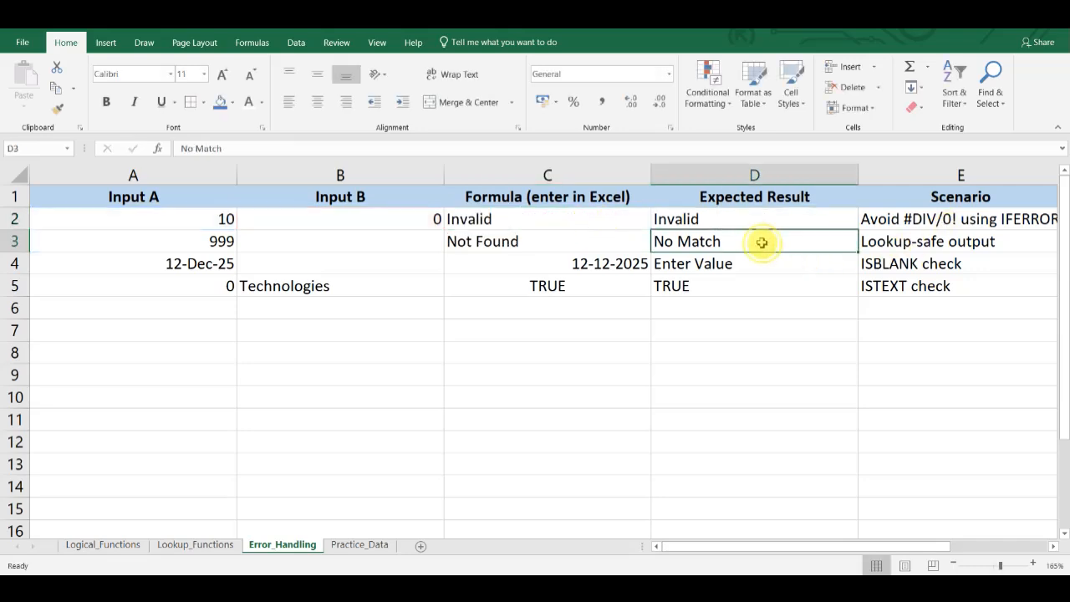
pyautogui.click(908, 256)
pyautogui.click(908, 248)
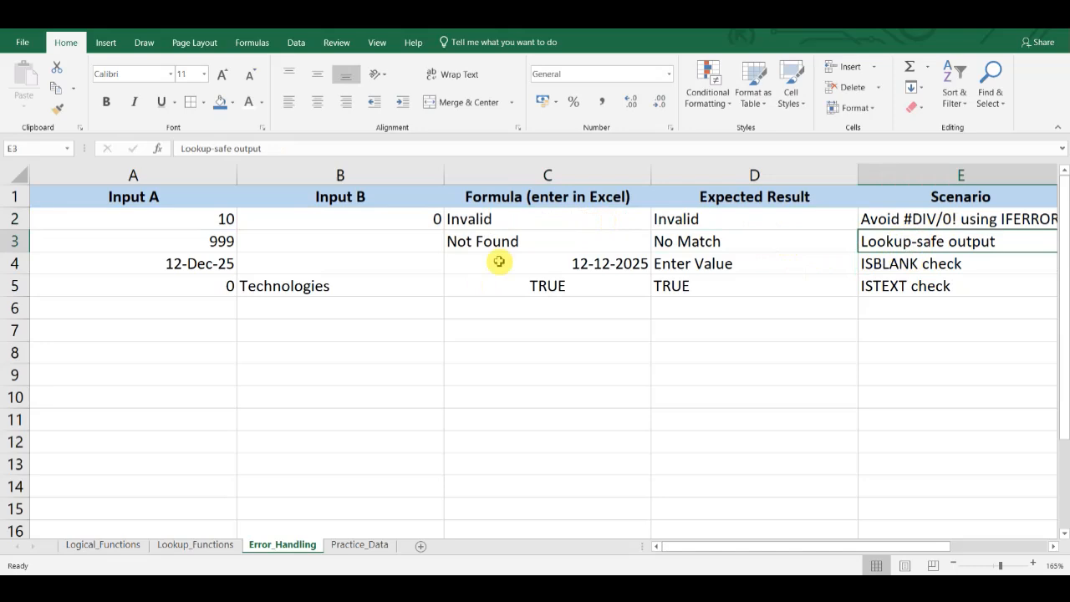
pyautogui.doubleClick(513, 243)
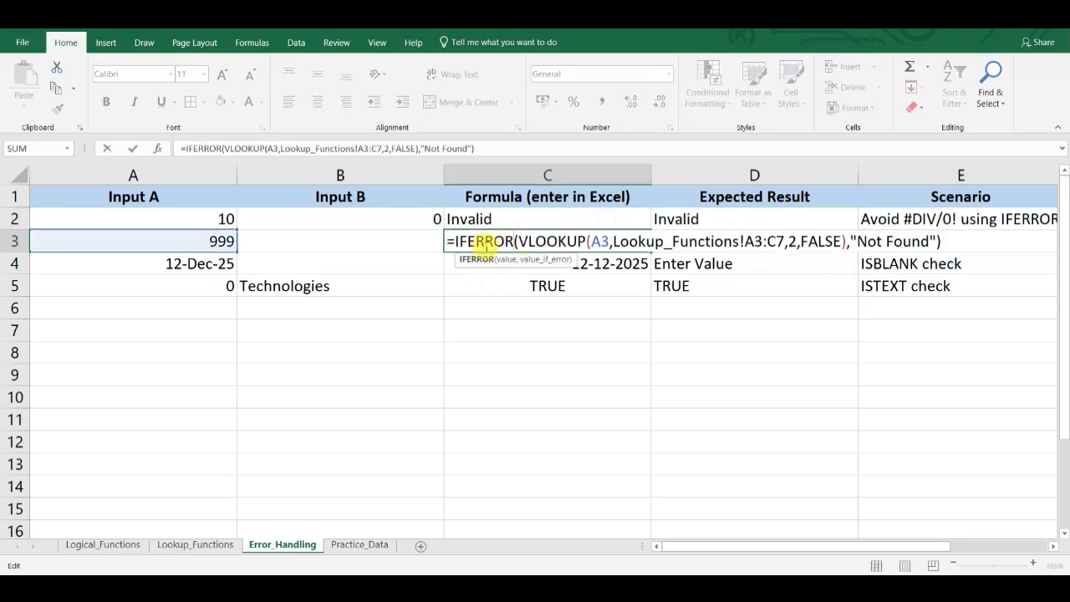
pyautogui.doubleClick(472, 242)
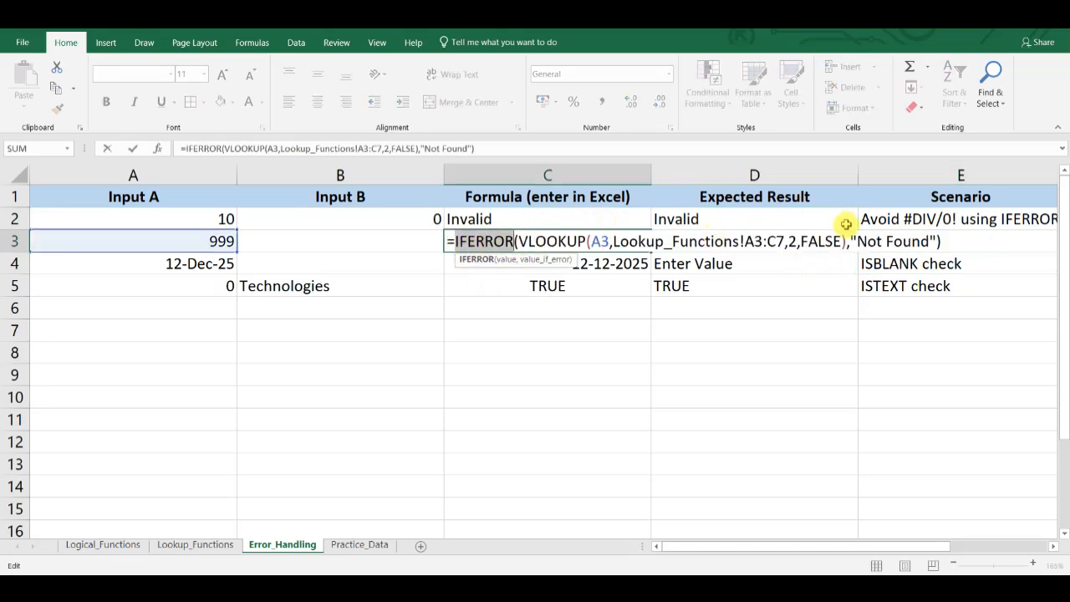
pyautogui.doubleClick(874, 241)
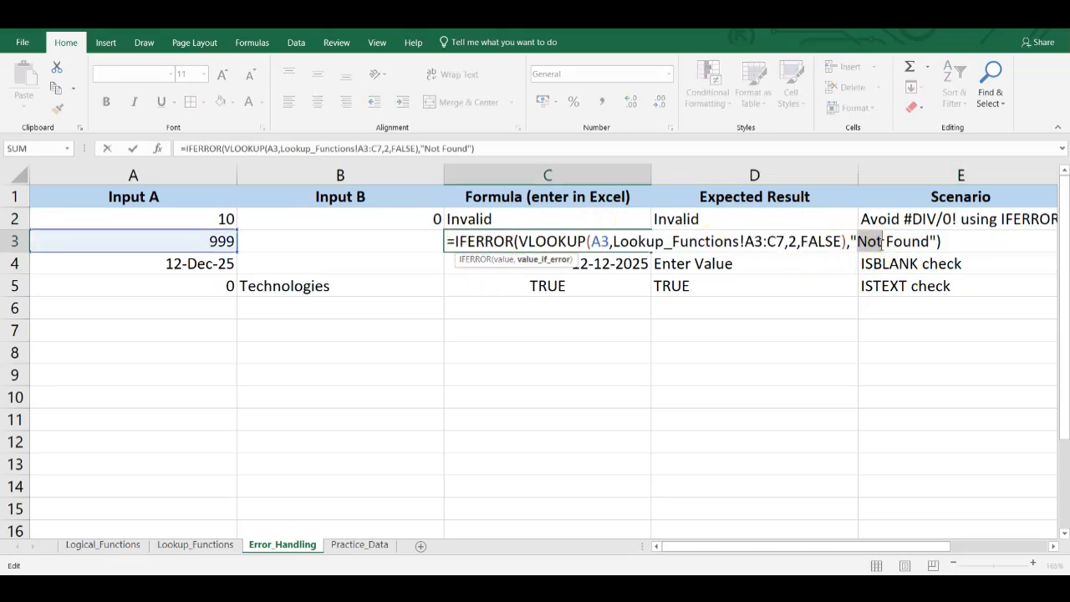
pyautogui.press('Return')
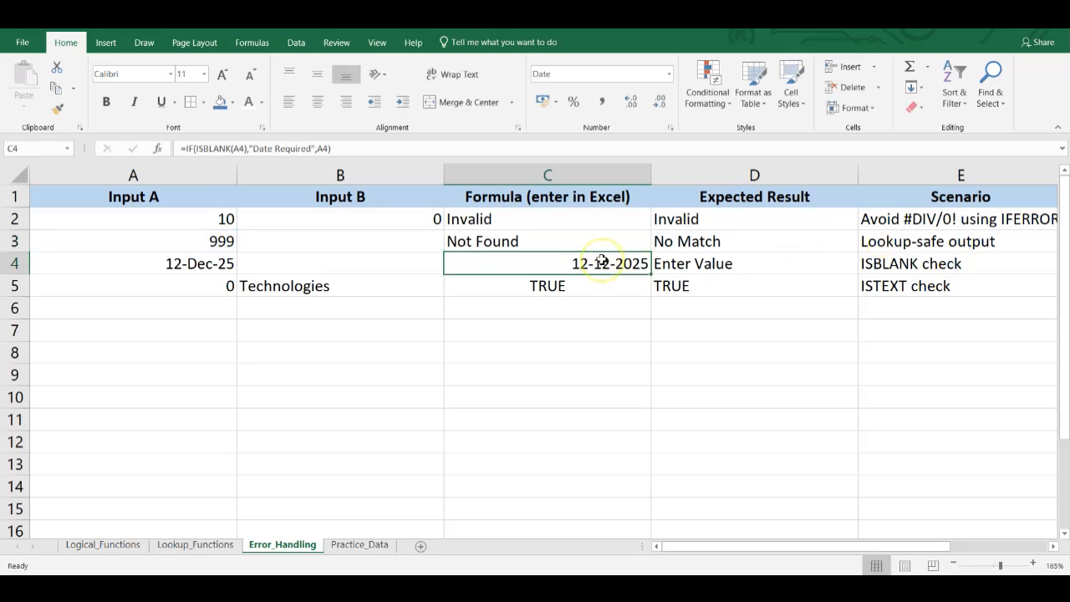
# - Clear the date in A4 and check the result of the ISBLANK formula in C4
pyautogui.doubleClick(916, 263)
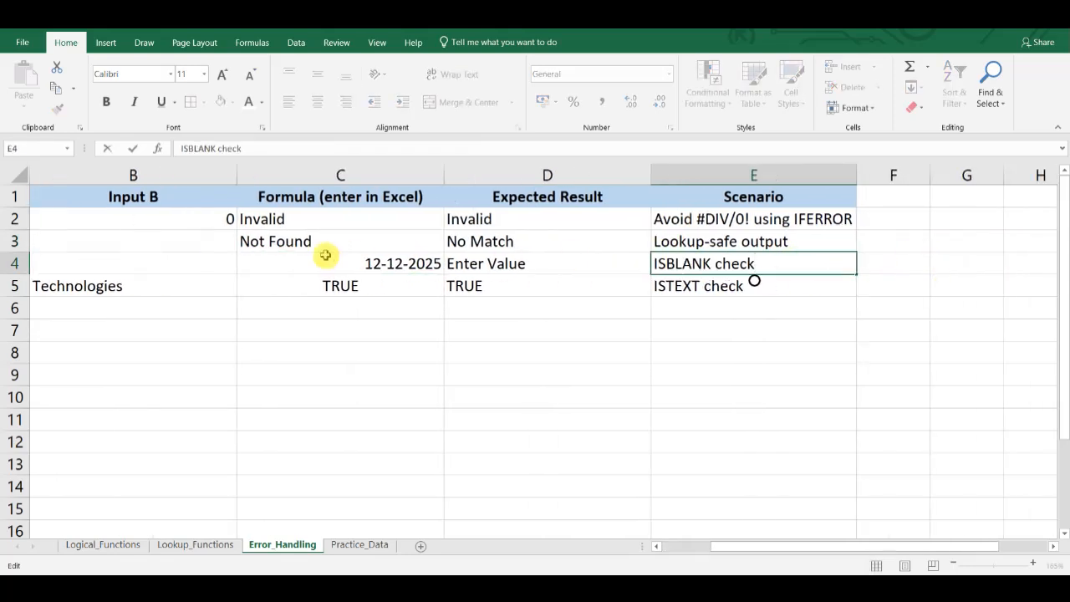
pyautogui.hscroll(-2, 325, 255)
pyautogui.click(153, 264)
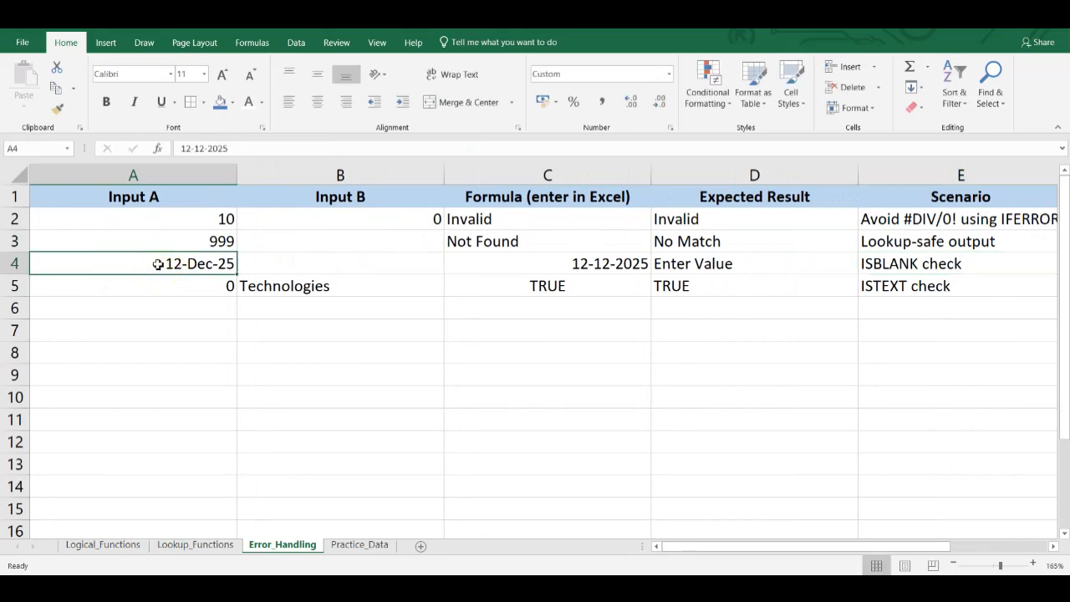
pyautogui.press('Down')
pyautogui.click(184, 263)
pyautogui.press('Delete')
pyautogui.press('Down')
pyautogui.click(536, 262)
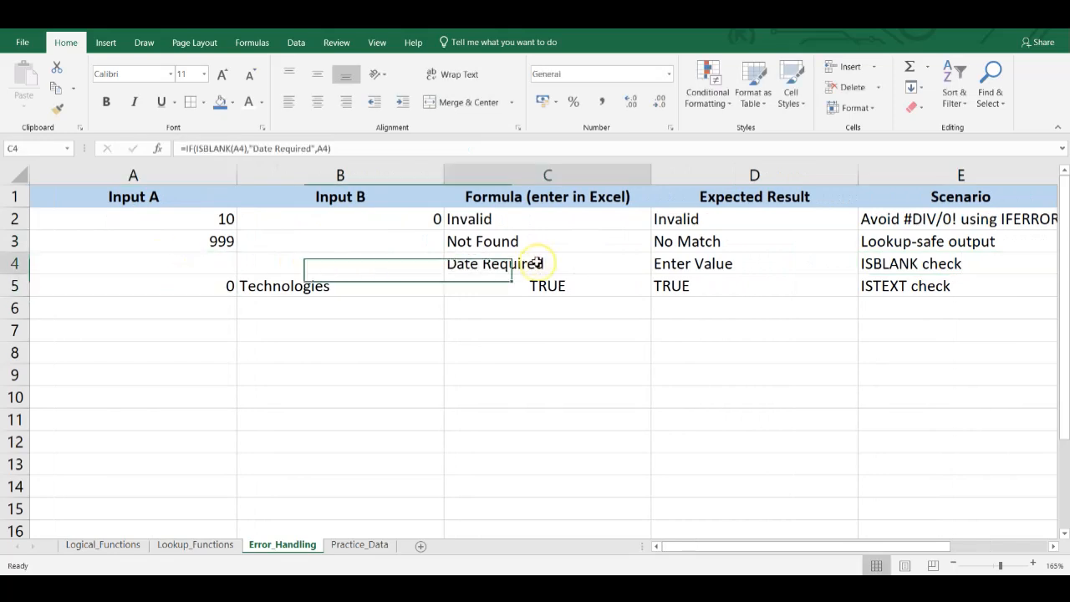
# - Enter the date 11-Dec in A4 and check the result of the ISBLANK formula in C4
pyautogui.click(162, 260)
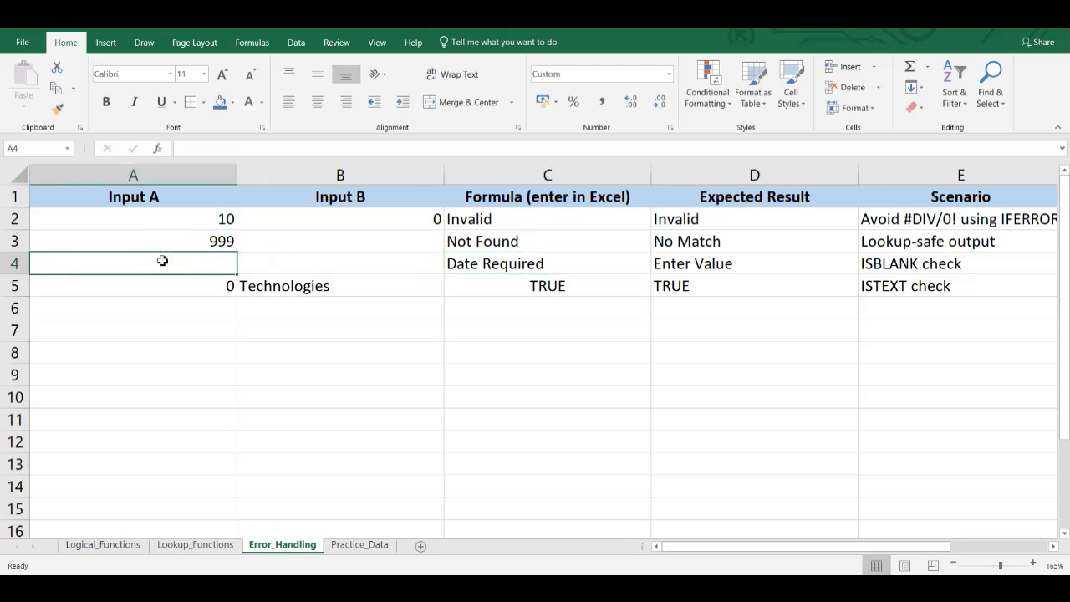
pyautogui.write('11-Dec-2025')
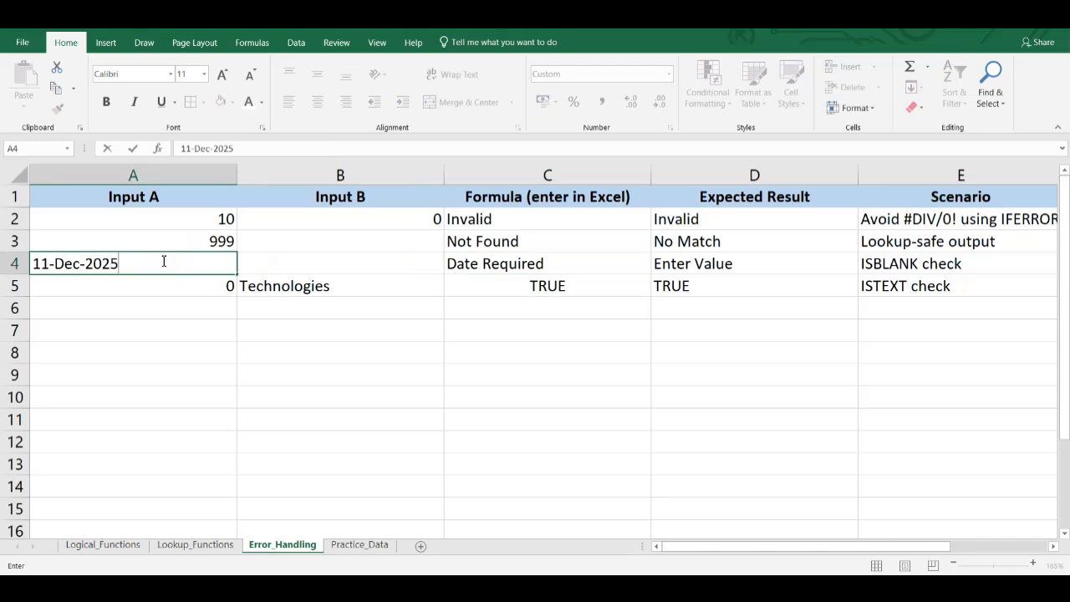
pyautogui.press('Return')
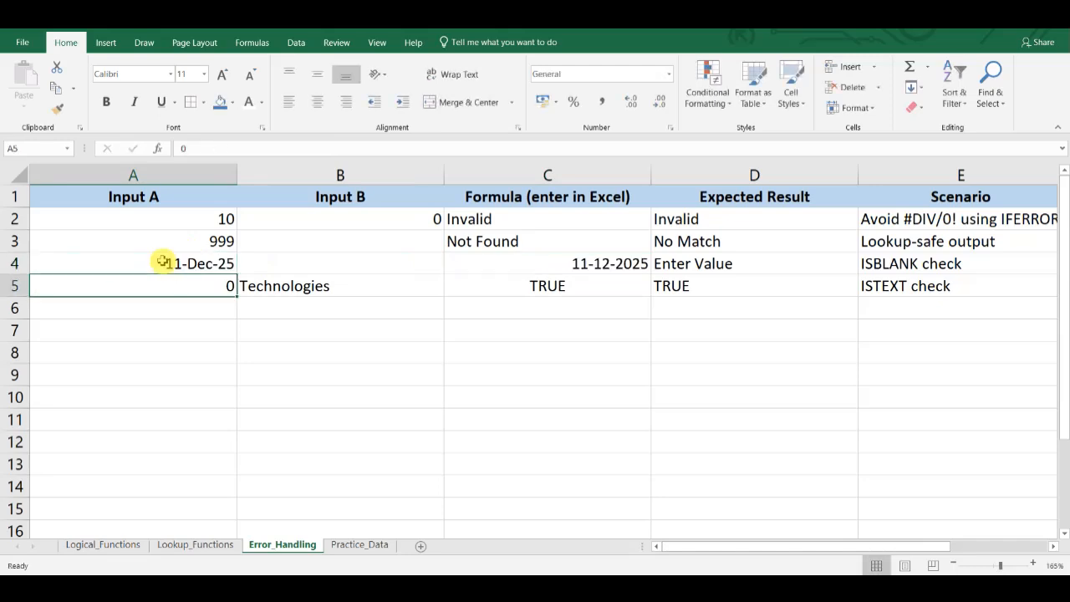
pyautogui.click(601, 263)
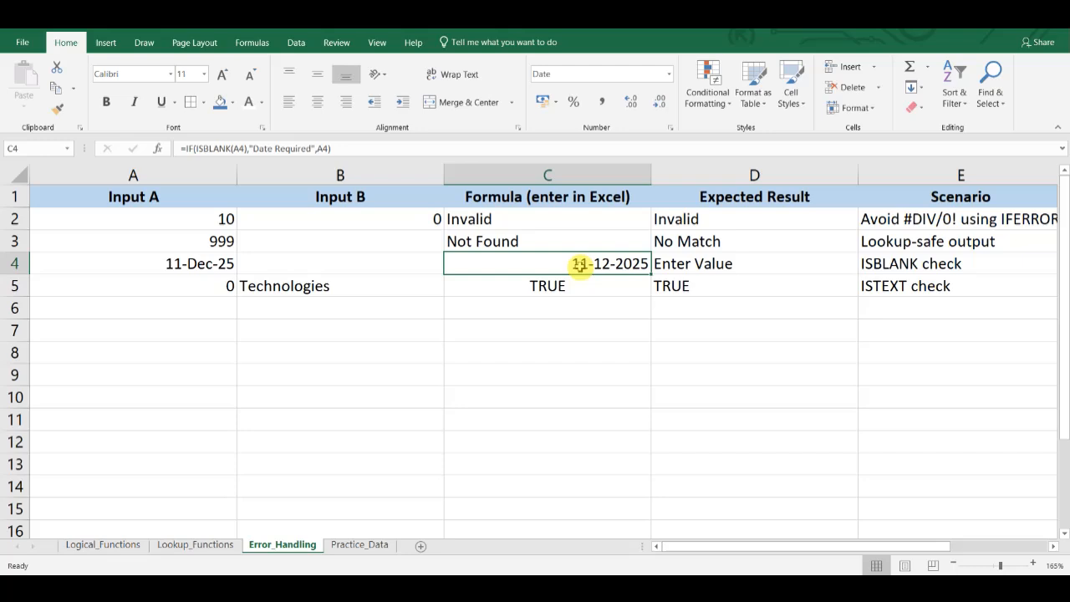
# - Enter "Text" in A5 for the ISTEXT scenario and inspect which cell the formula in C5 refers to
pyautogui.click(894, 284)
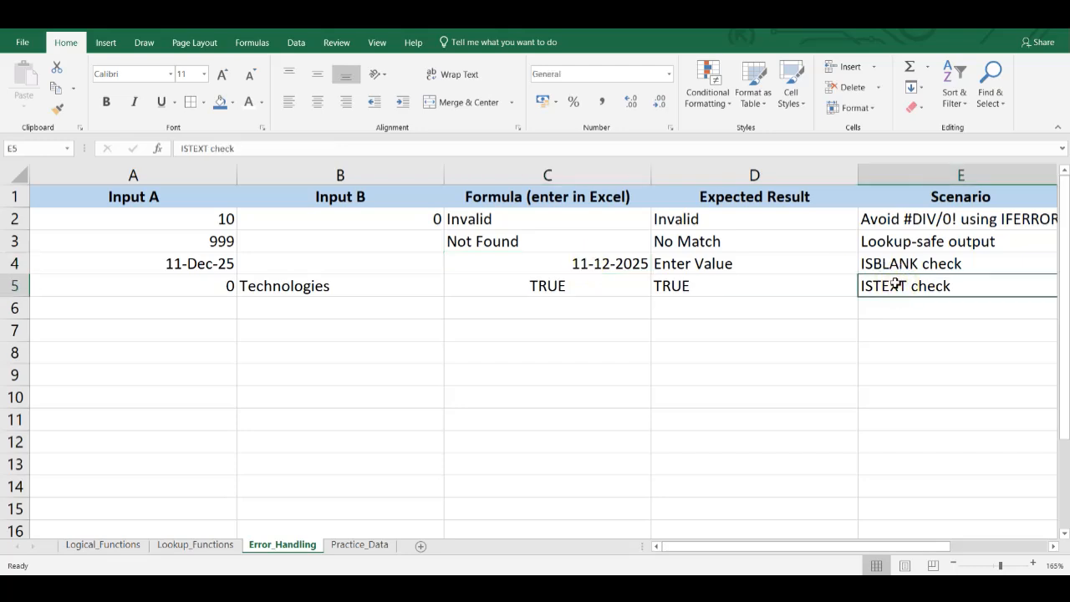
pyautogui.click(196, 289)
pyautogui.write('Text')
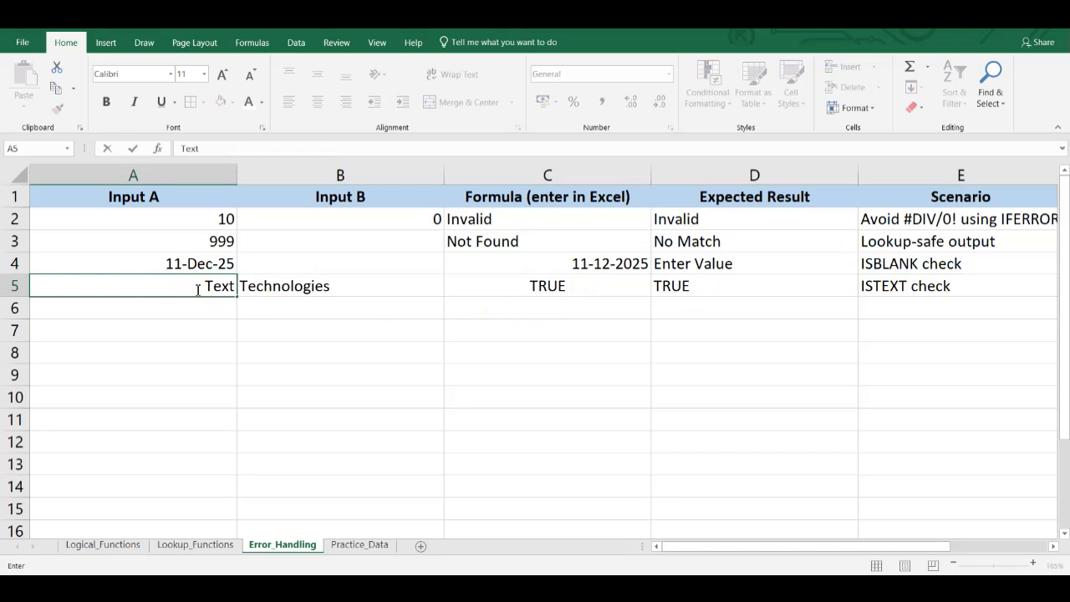
pyautogui.press('Return')
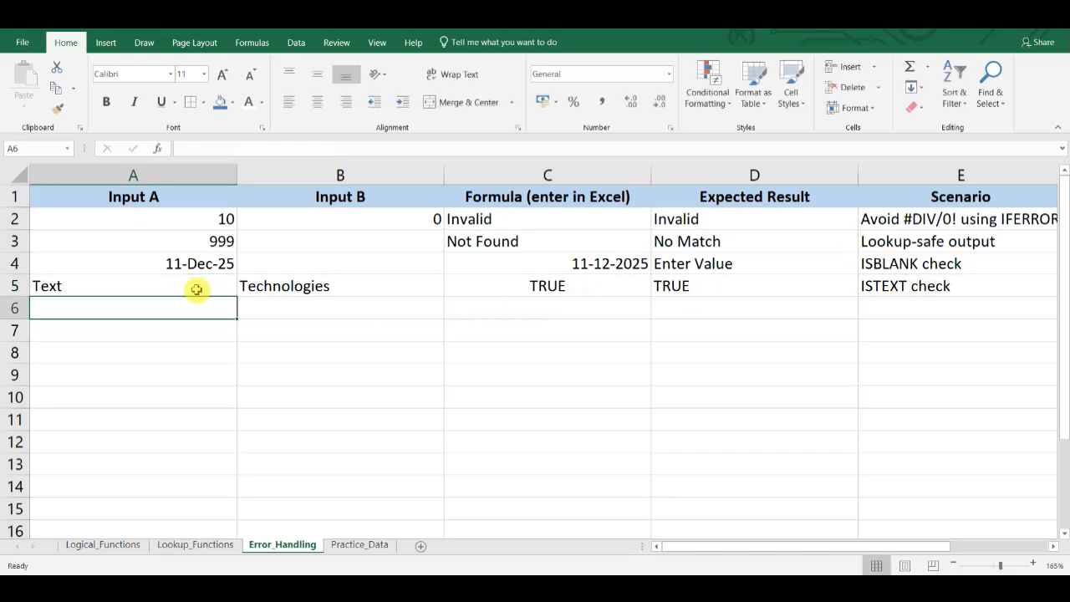
pyautogui.doubleClick(527, 291)
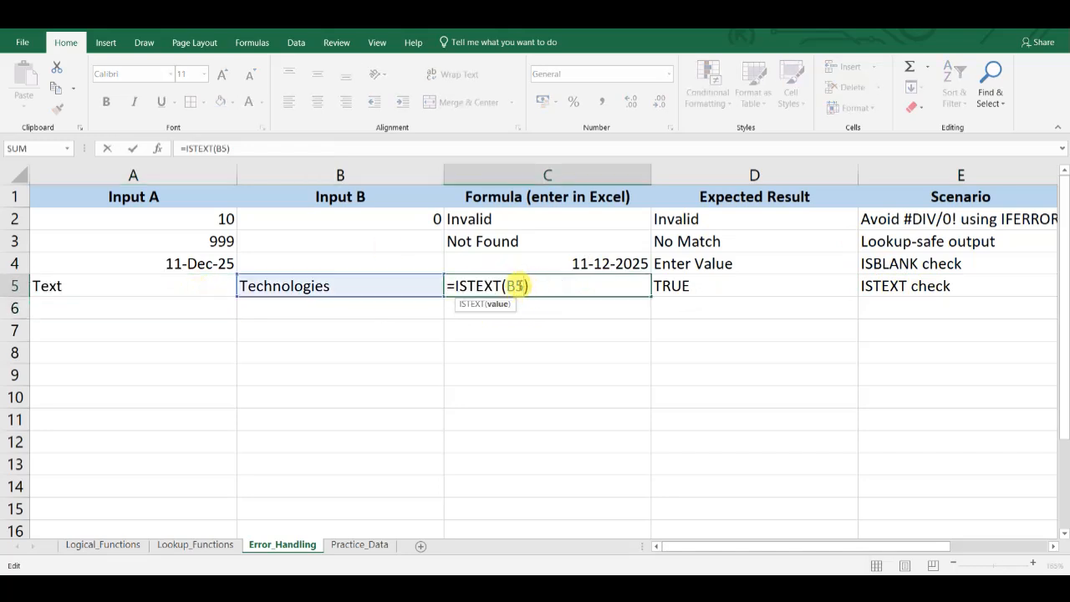
pyautogui.press('Return')
# - Try the number 55 in B5 and check the ISTEXT formula and its result in C5
pyautogui.click(404, 285)
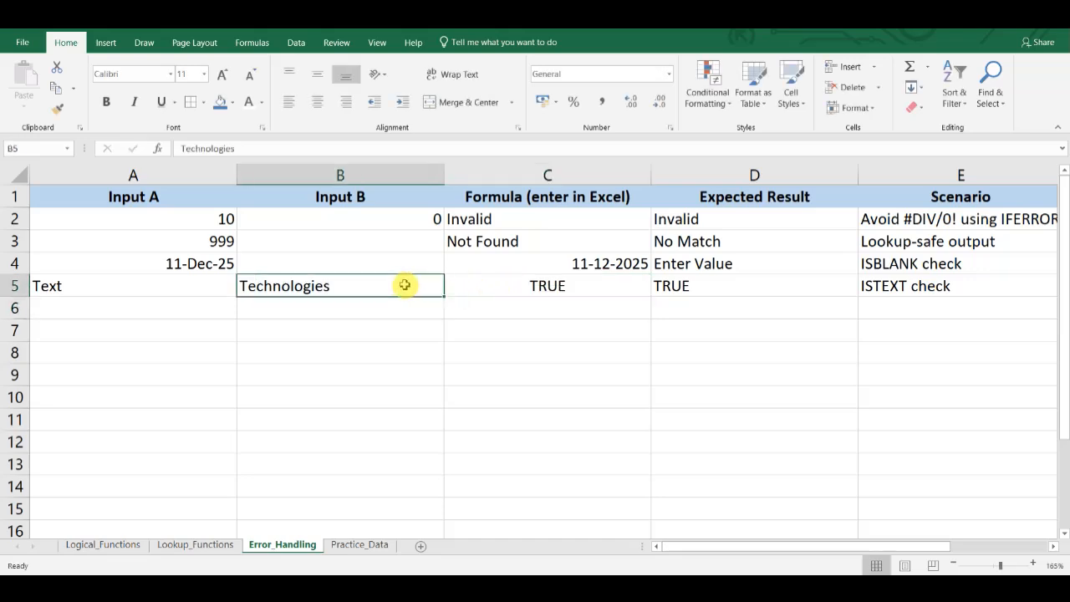
pyautogui.write('B')
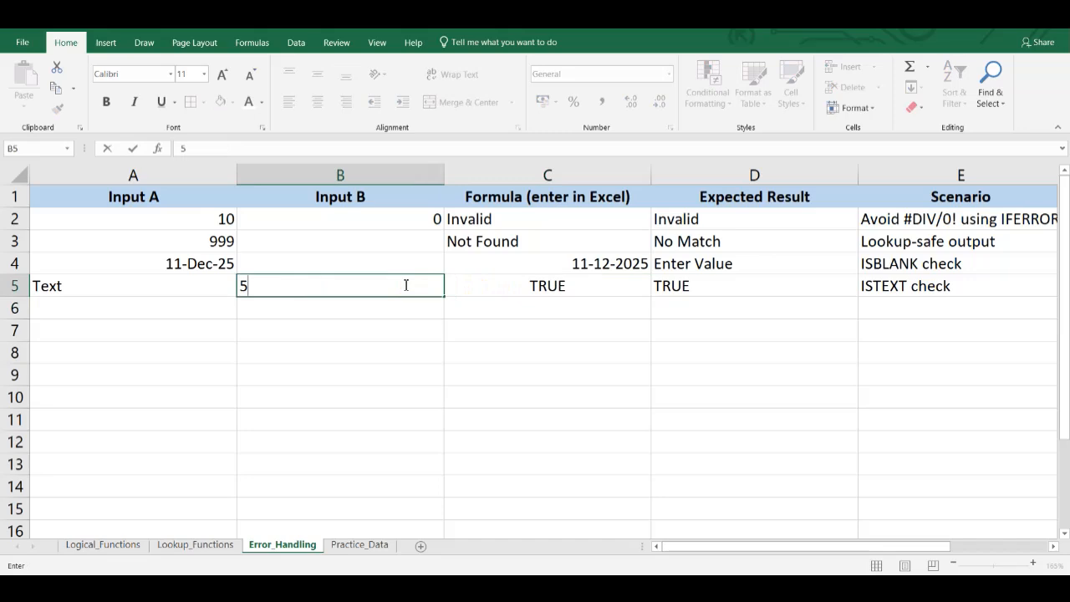
pyautogui.press('Return')
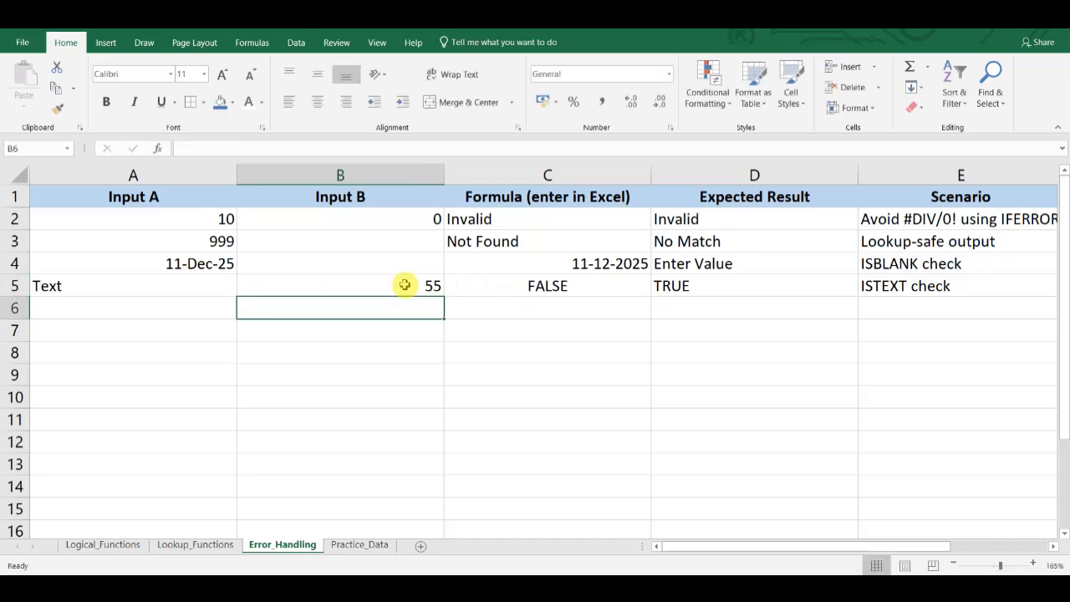
pyautogui.doubleClick(536, 289)
pyautogui.press('Return')
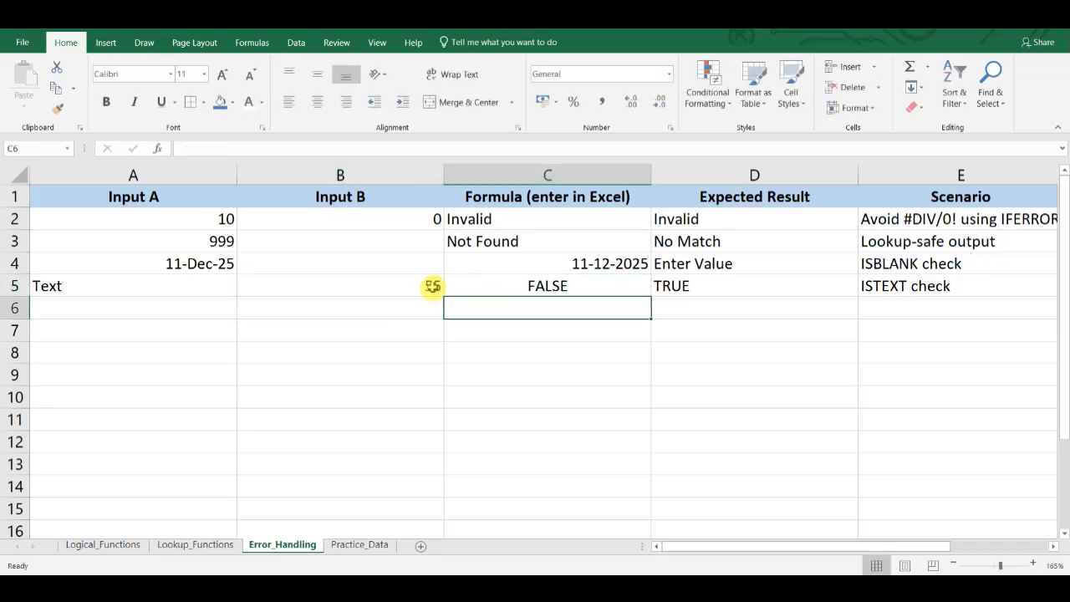
# - Enter "Text Only" in B5 and check the ISTEXT result in C5
pyautogui.click(383, 286)
pyautogui.write('Text Only')
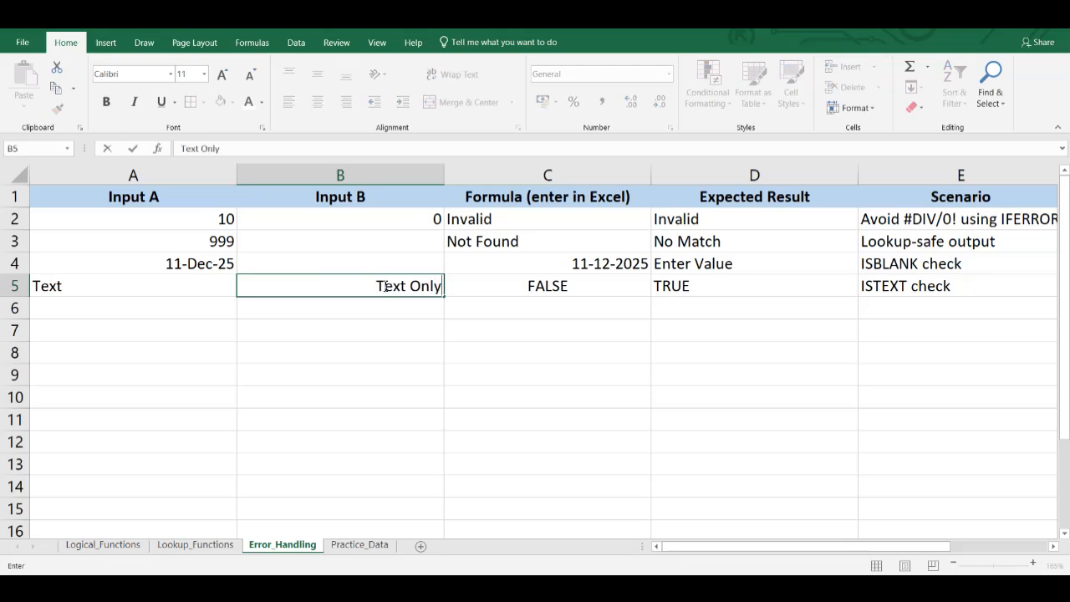
pyautogui.press('Return')
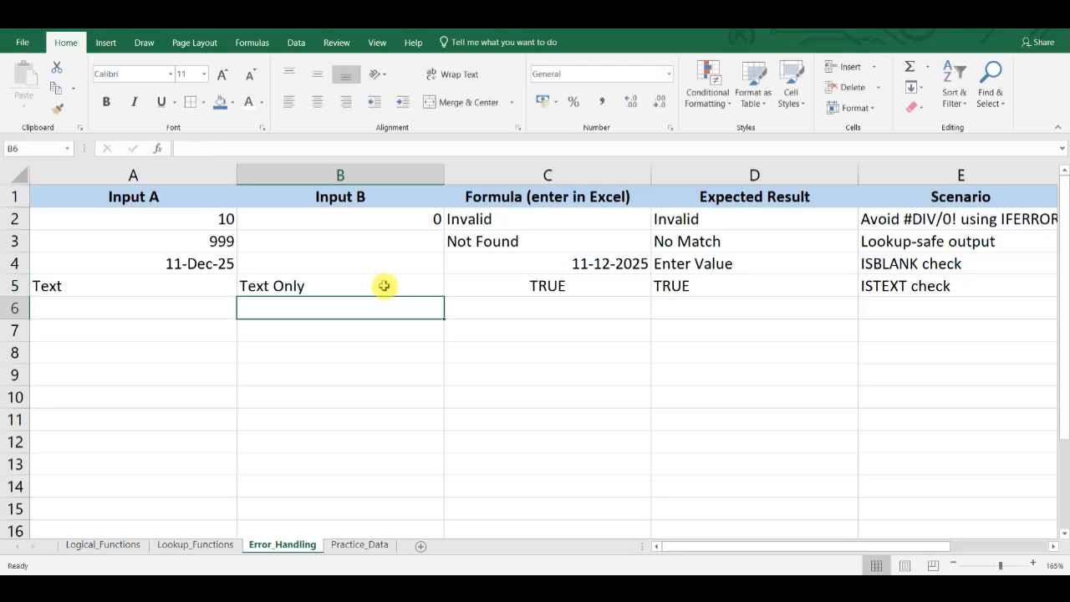
pyautogui.click(582, 293)
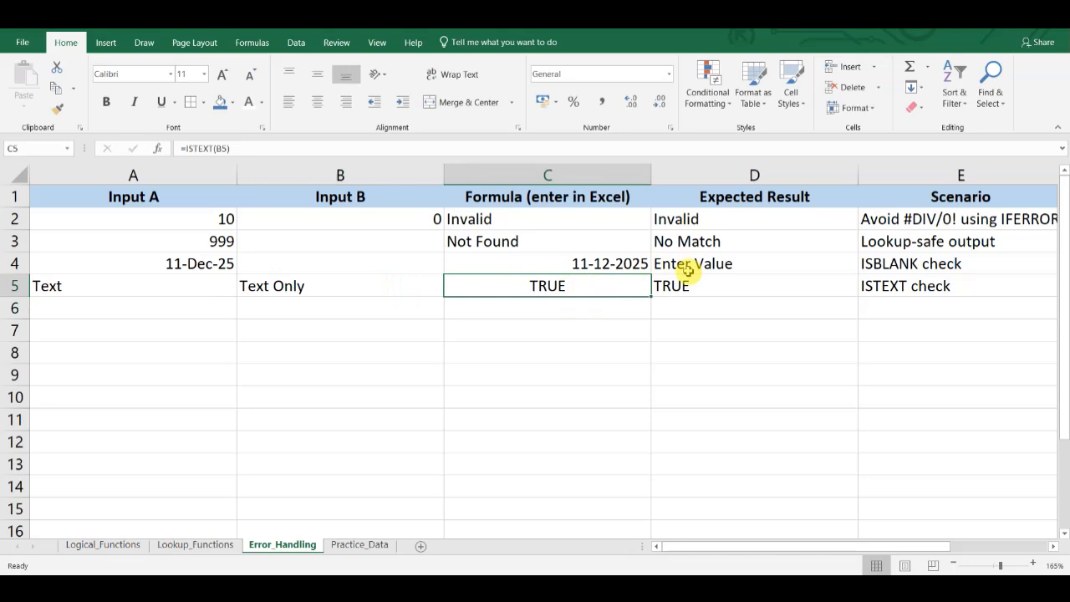
# - Review the employee and student tables and the four practice tasks on the Practice_Data sheet
pyautogui.hotkey('ctrl', 'pagedown')
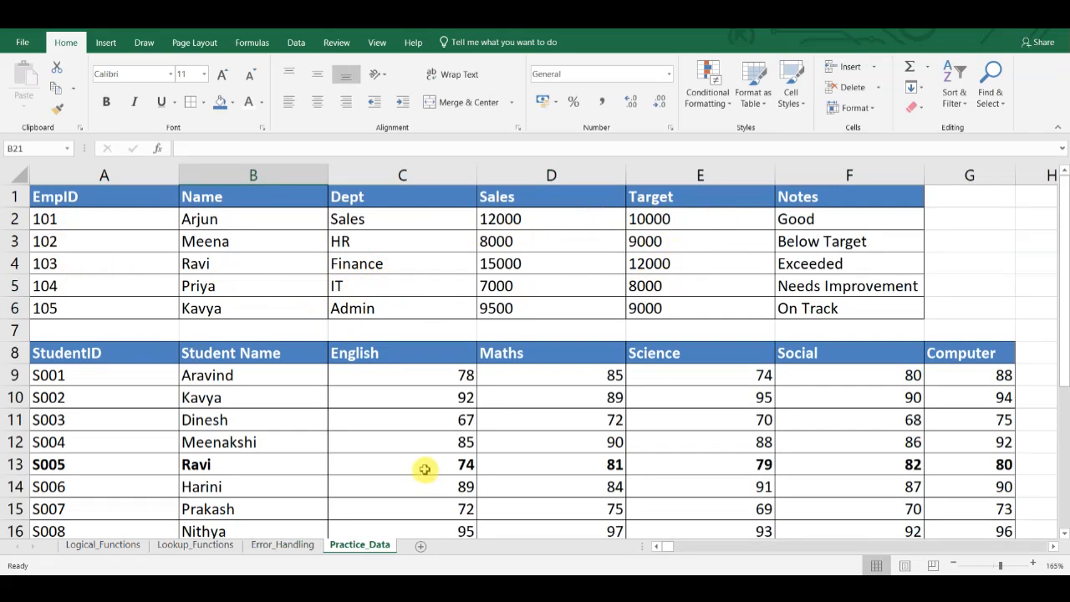
pyautogui.scroll(-2, 425, 469)
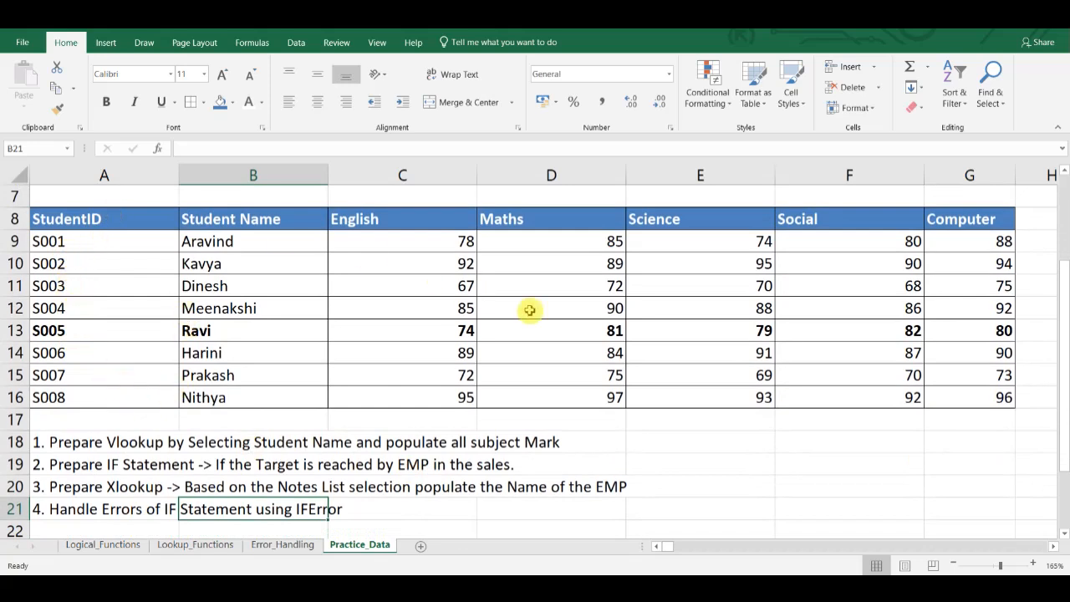
pyautogui.doubleClick(52, 443)
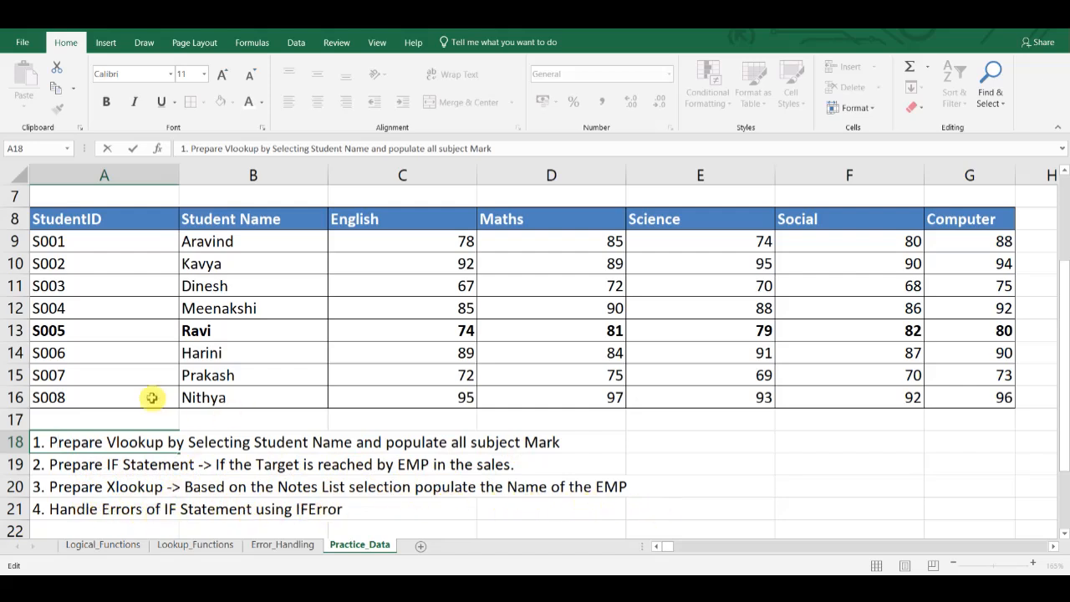
pyautogui.scroll(3, 151, 399)
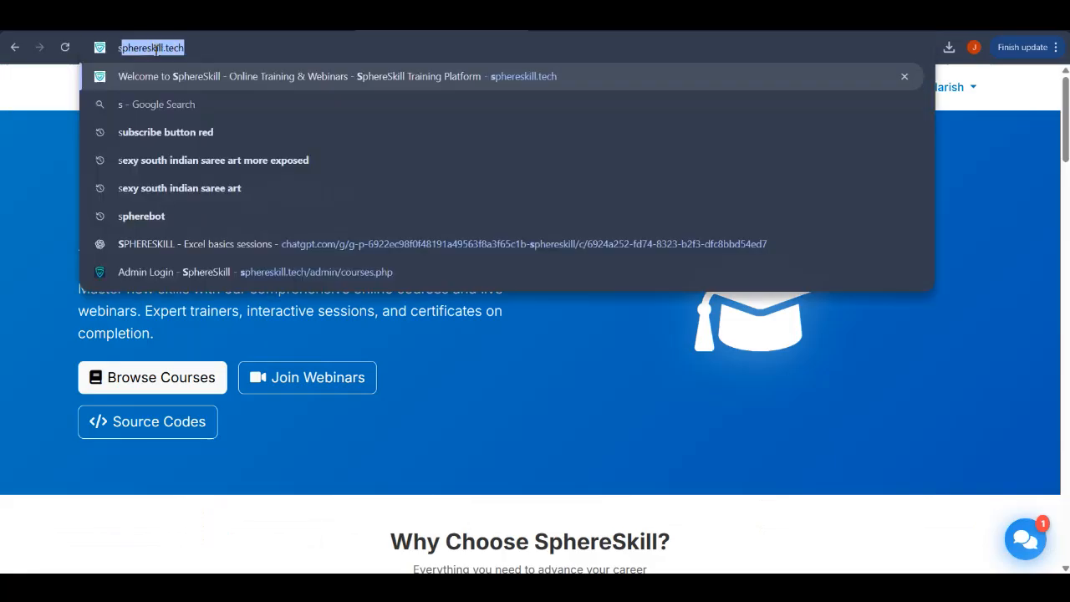
# - Switch to the browser, open sphereskill.tech and log out of the signed-in account
pyautogui.write('sphereskill.tech')
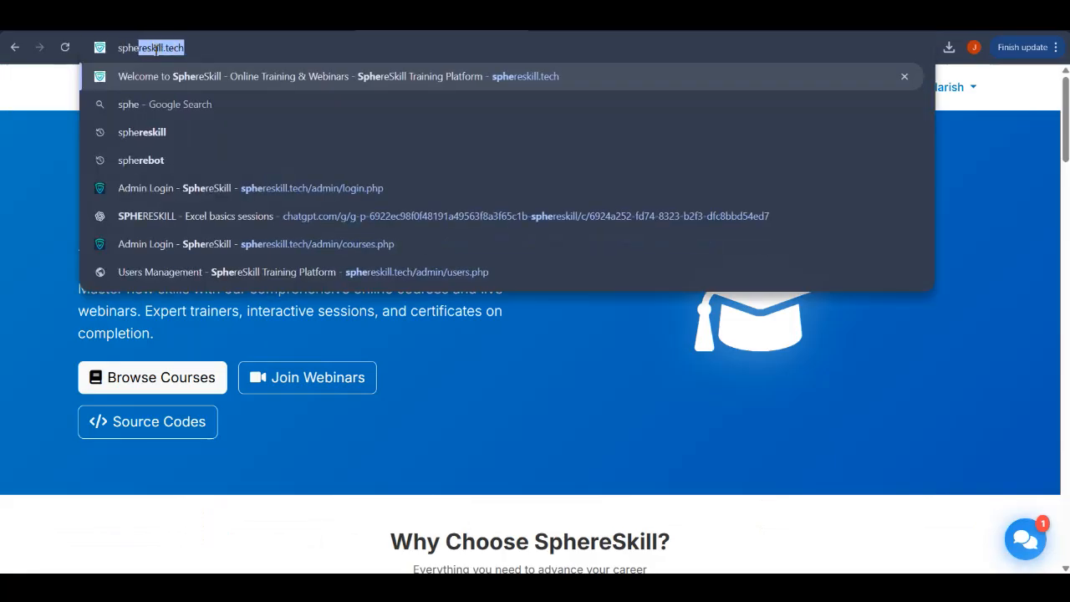
pyautogui.press('Return')
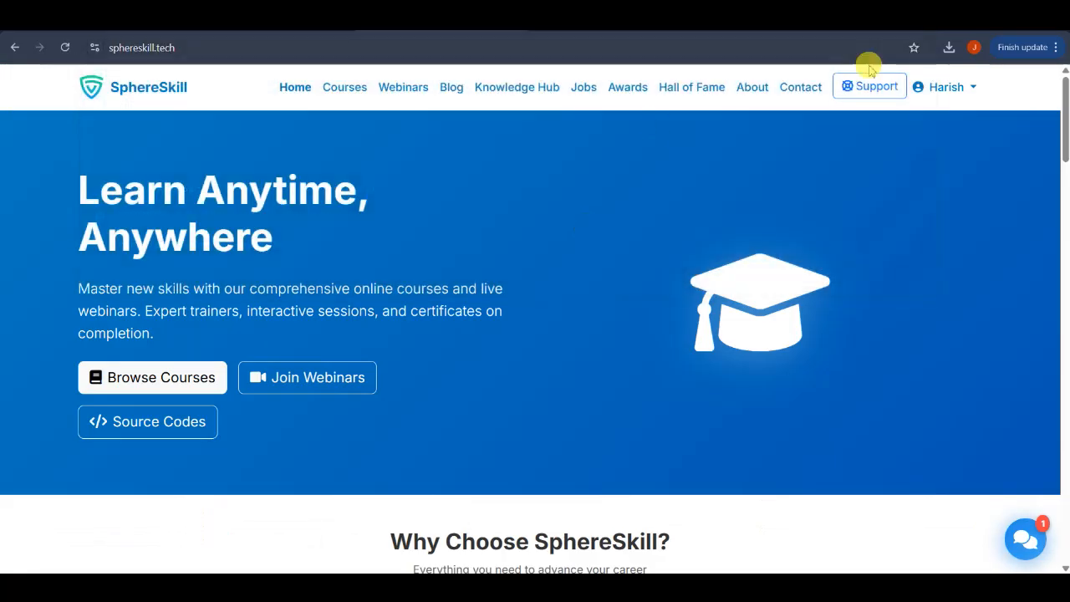
pyautogui.click(953, 87)
pyautogui.click(914, 226)
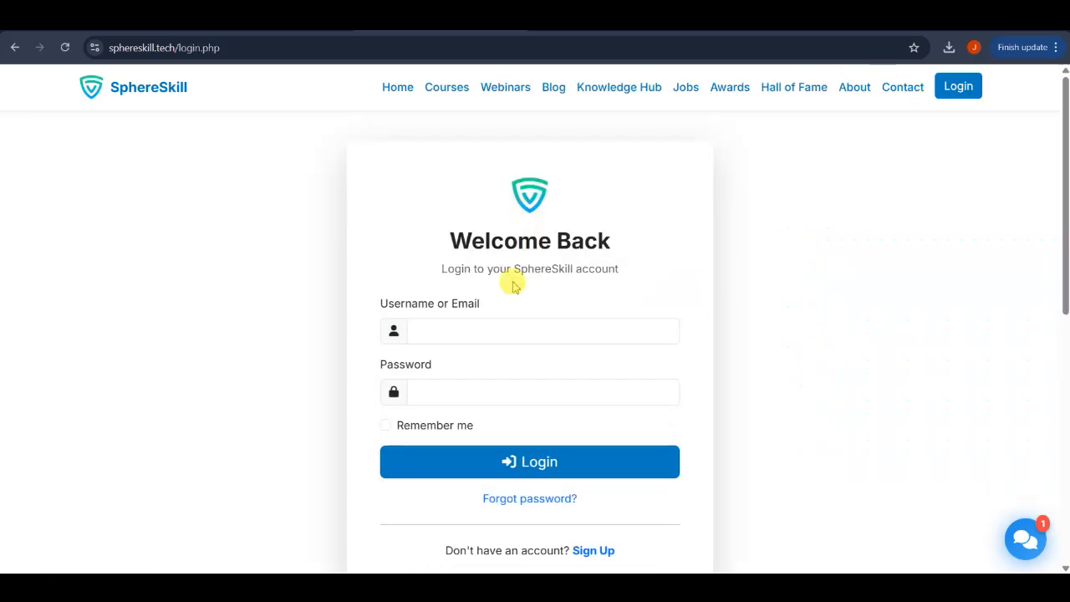
# - Open the SphereSkill sign-up page and examine the fields of the account registration form
pyautogui.scroll(-2, 551, 359)
pyautogui.click(593, 433)
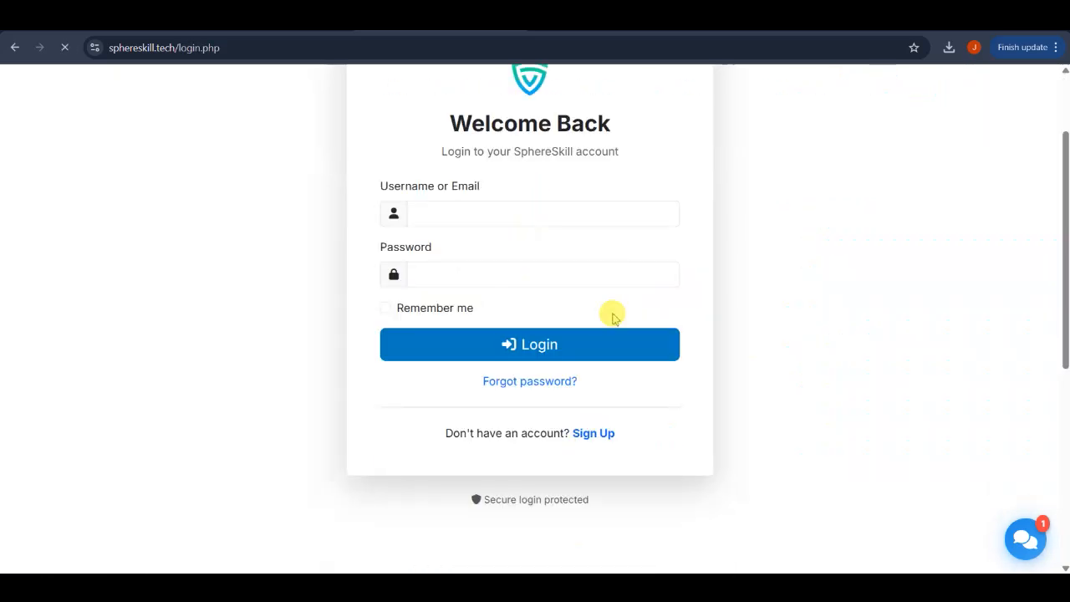
pyautogui.scroll(-3, 613, 318)
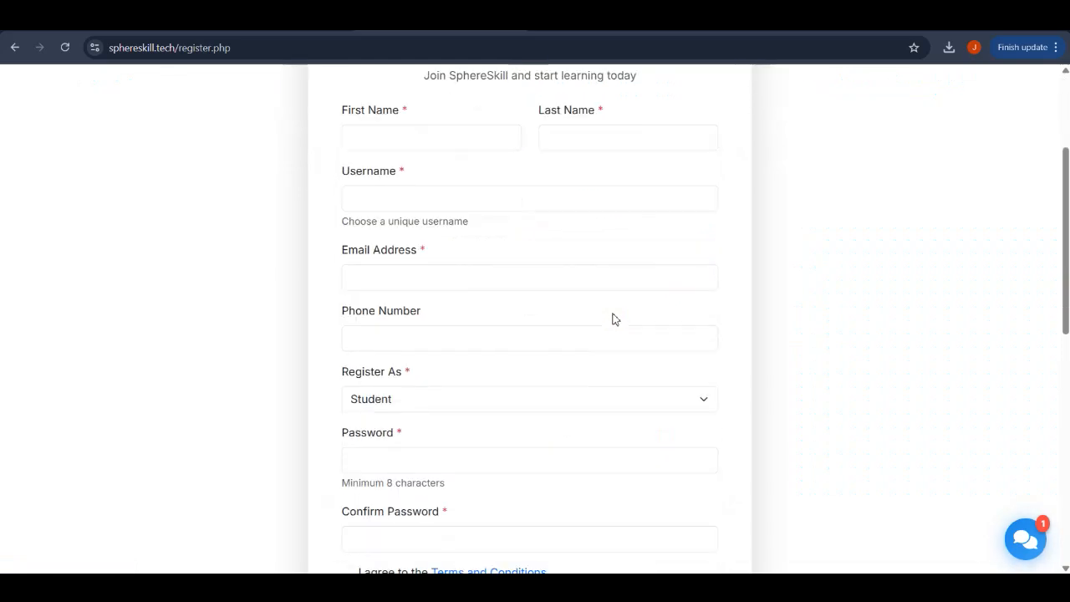
pyautogui.scroll(1, 613, 318)
pyautogui.scroll(1, 611, 317)
pyautogui.scroll(-4, 611, 318)
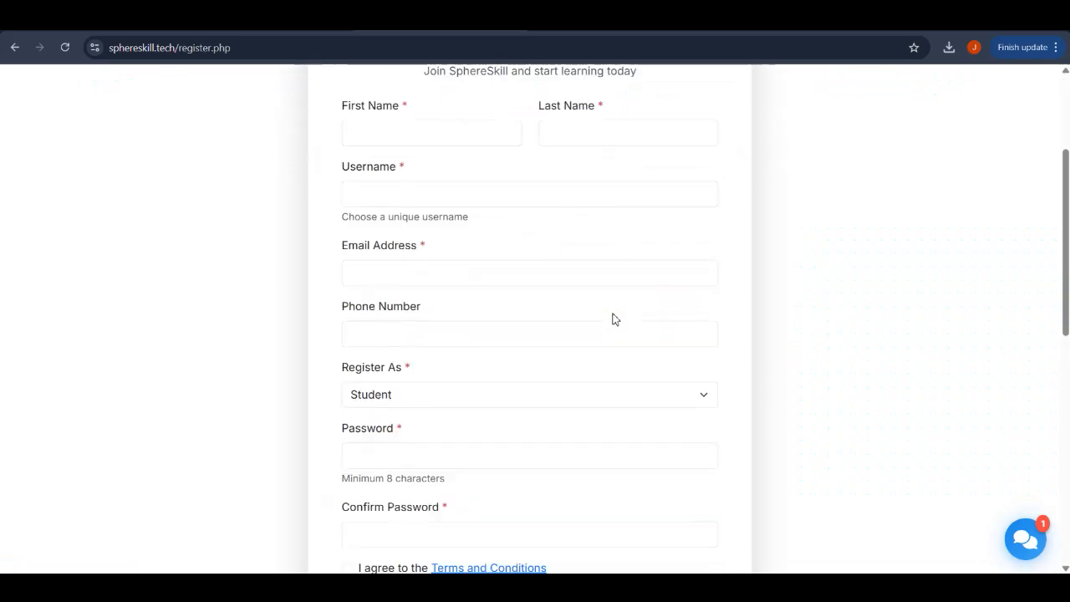
pyautogui.click(485, 308)
pyautogui.click(422, 392)
pyautogui.click(348, 422)
pyautogui.click(578, 459)
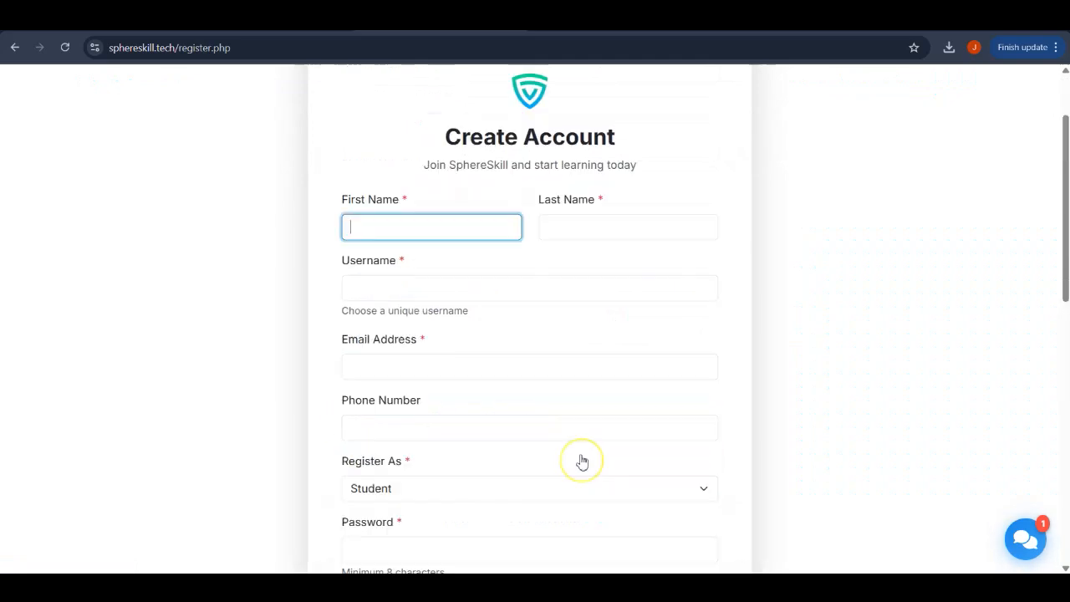
# - Log in to SphereSkill with the student account's e-mail and password, and dismiss the offer to save the password
pyautogui.click(955, 82)
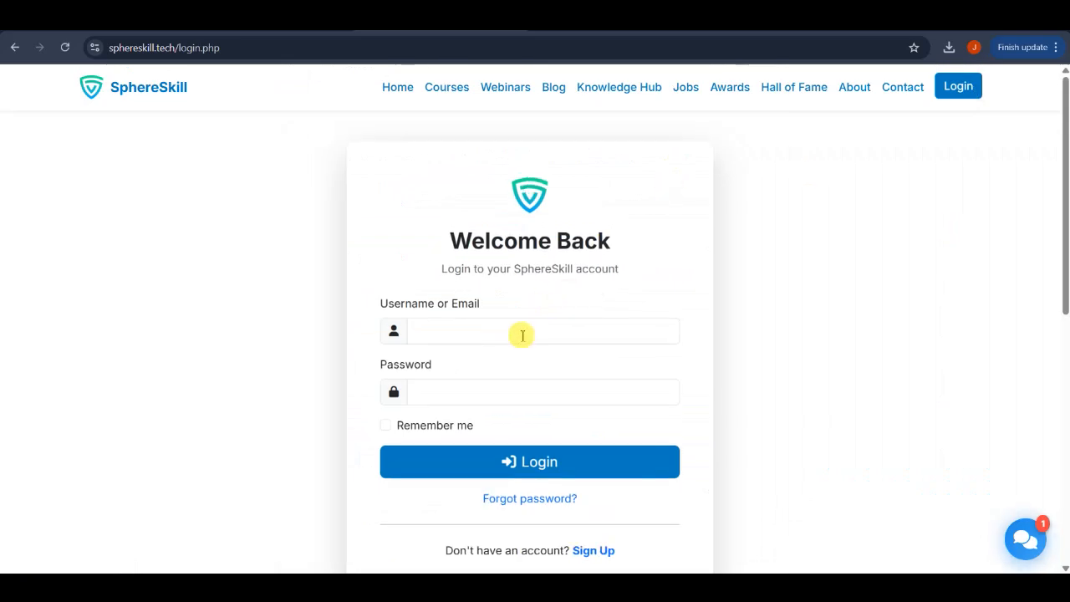
pyautogui.click(519, 335)
pyautogui.click(525, 391)
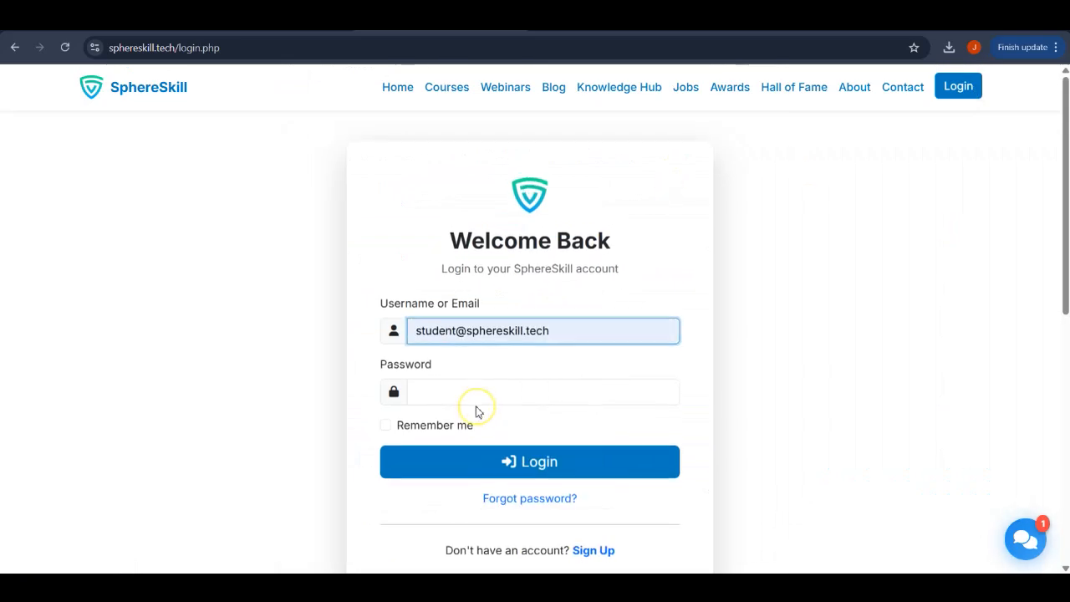
pyautogui.click(483, 396)
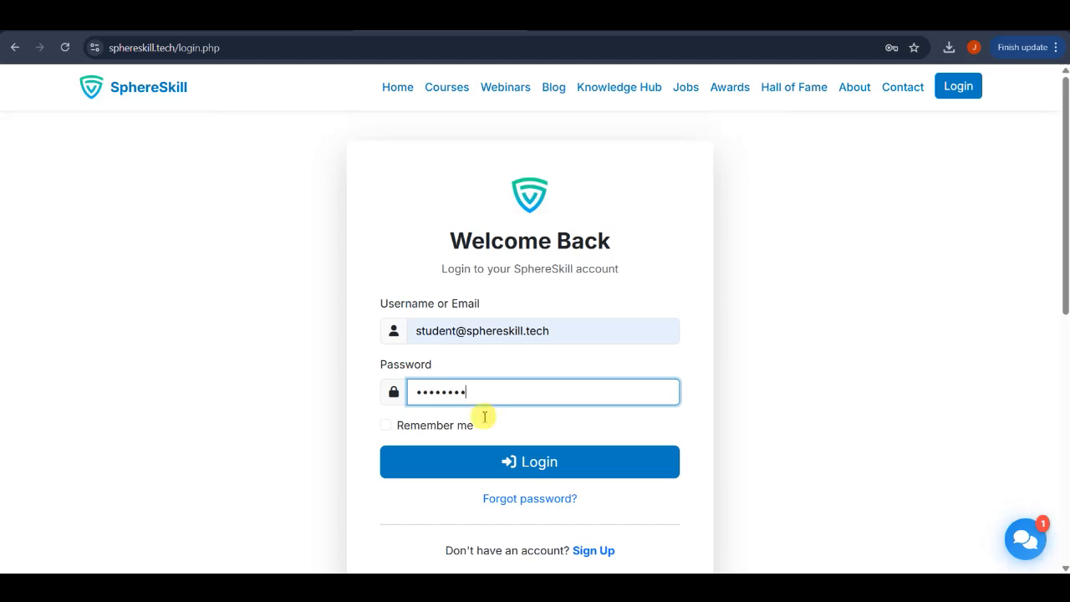
pyautogui.click(496, 464)
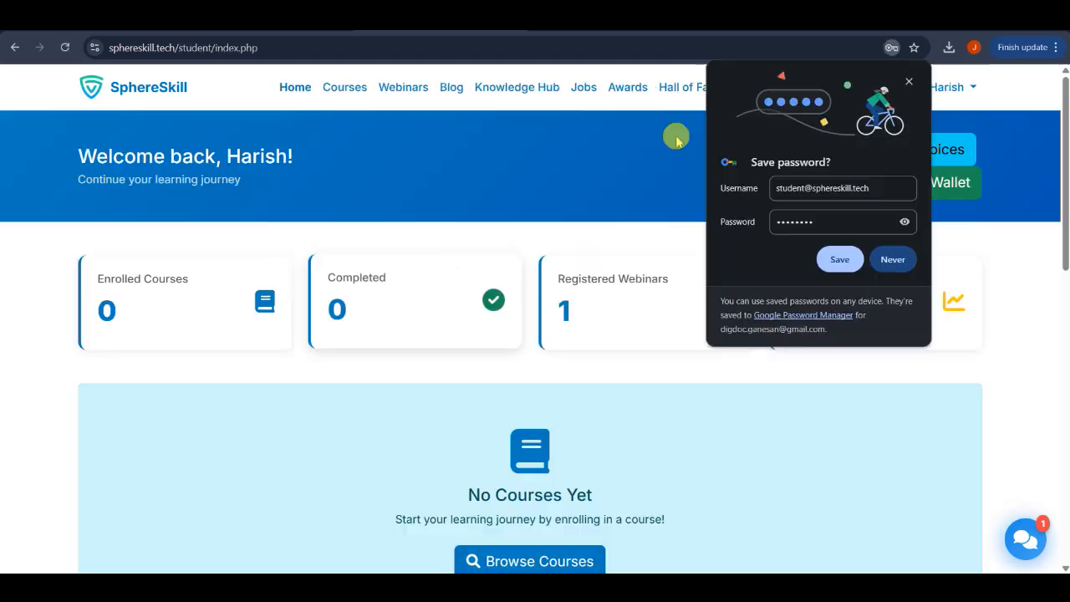
pyautogui.click(908, 81)
# - Download Basic_Excel_Module_1_Updated.xlsx from the Excel Basic Attachments article in the Knowledge Hub
pyautogui.click(520, 88)
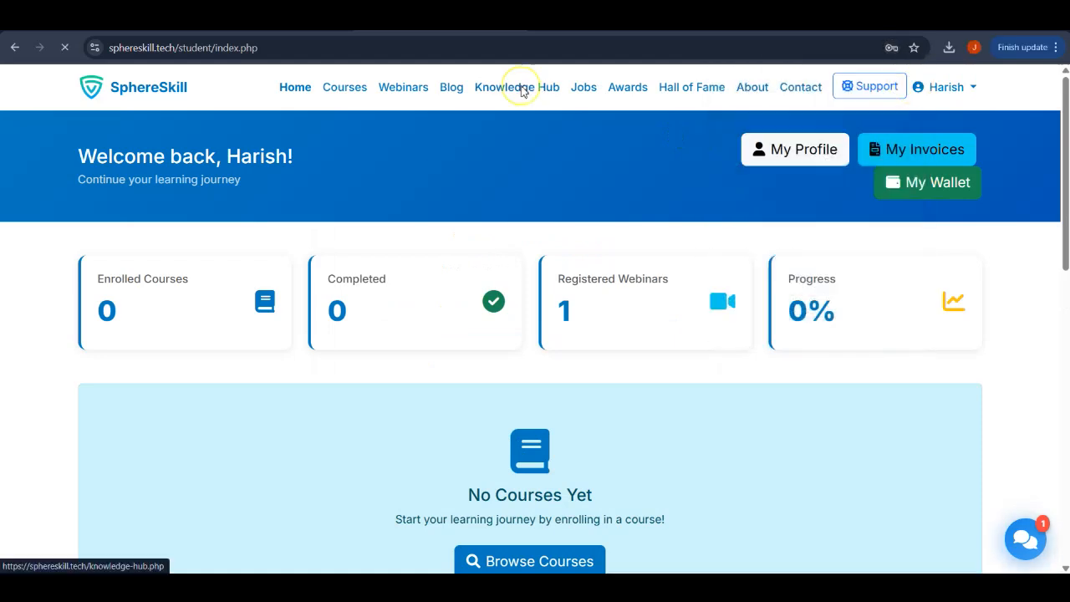
pyautogui.scroll(-3, 484, 342)
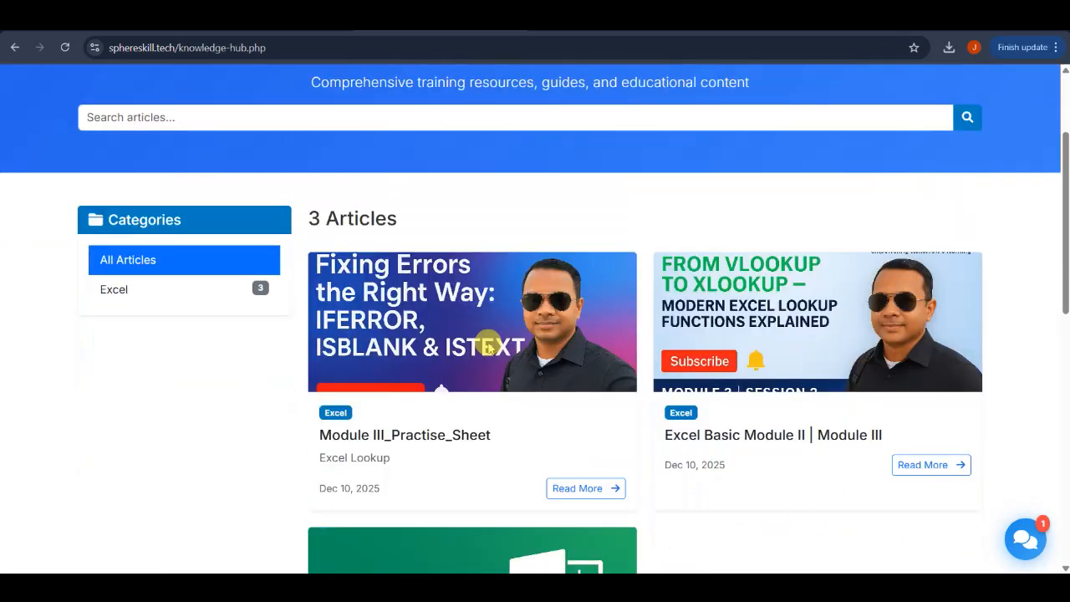
pyautogui.scroll(-4, 488, 345)
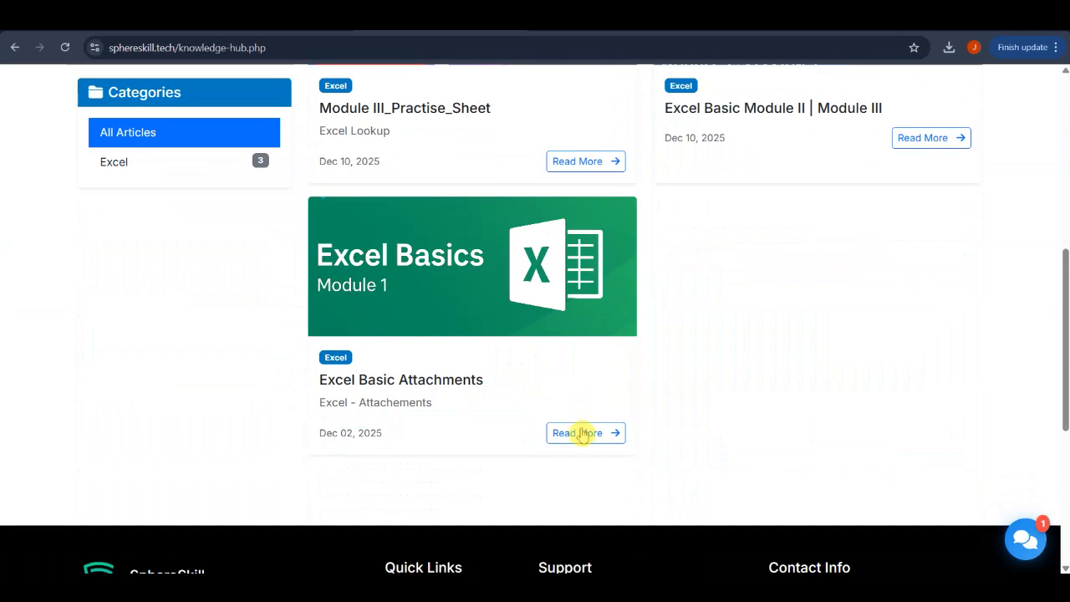
pyautogui.click(583, 432)
pyautogui.scroll(-3, 555, 262)
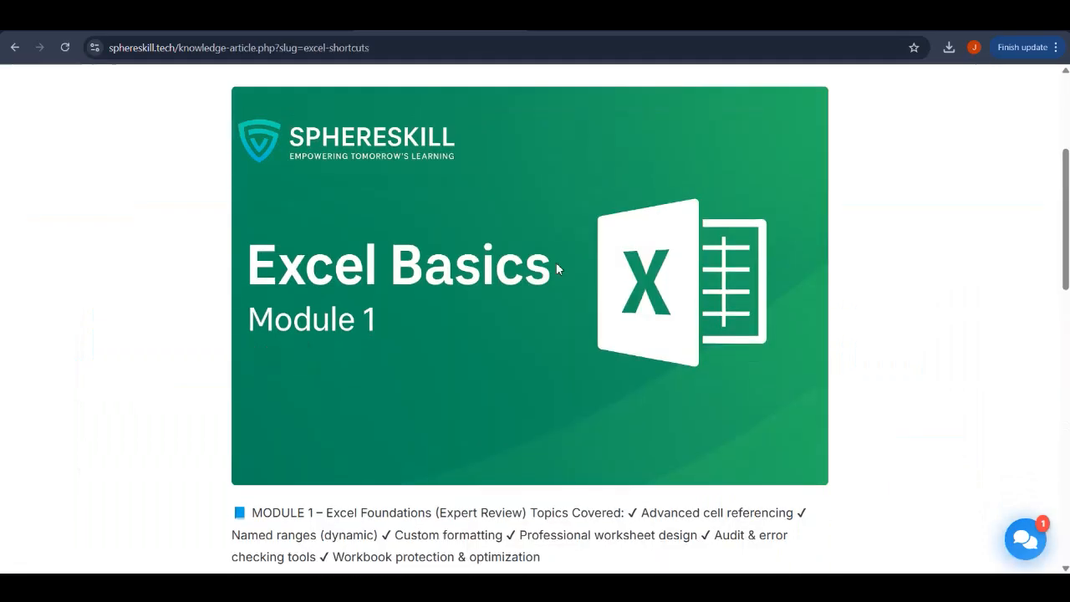
pyautogui.scroll(-4, 556, 268)
pyautogui.click(757, 314)
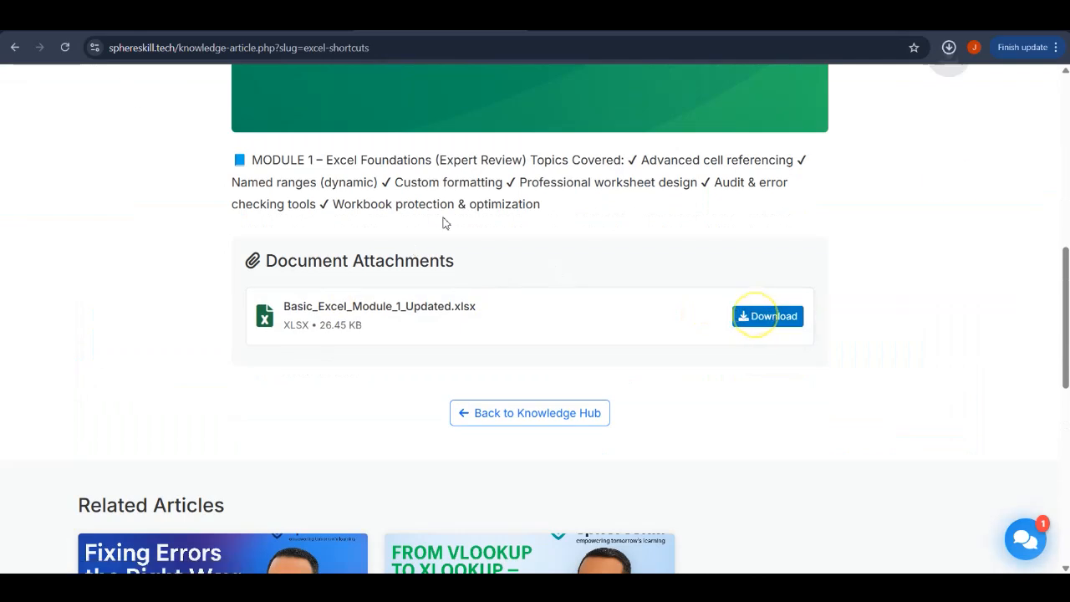
# - Download Module_II_Module_III.xlsx from the Knowledge Hub article Excel Basic Module II | Module III
pyautogui.scroll(7, 445, 223)
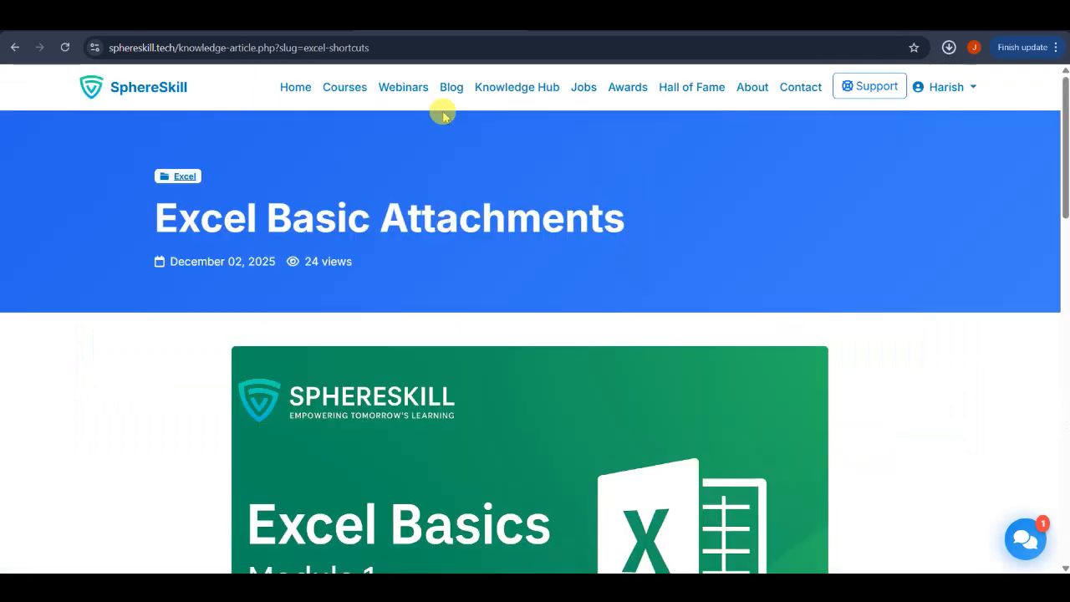
pyautogui.click(542, 90)
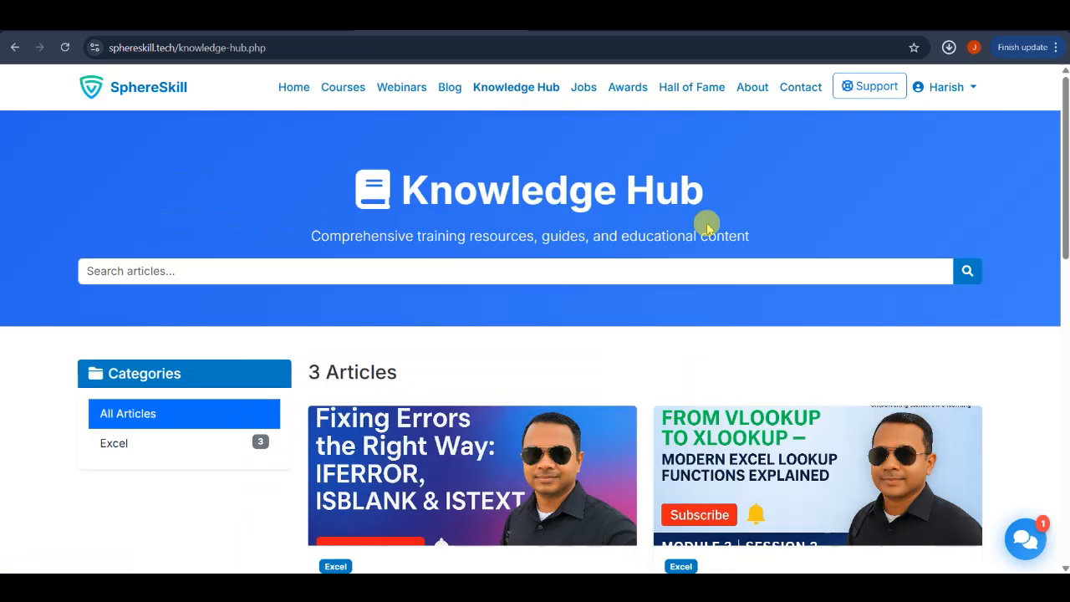
pyautogui.scroll(-4, 706, 223)
pyautogui.click(934, 281)
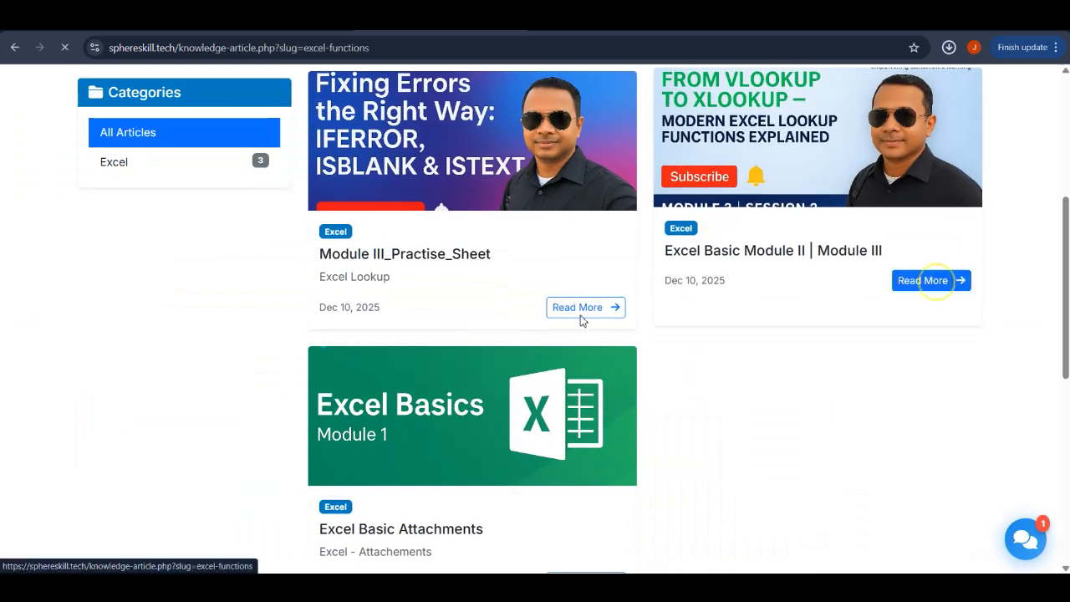
pyautogui.scroll(-5, 581, 319)
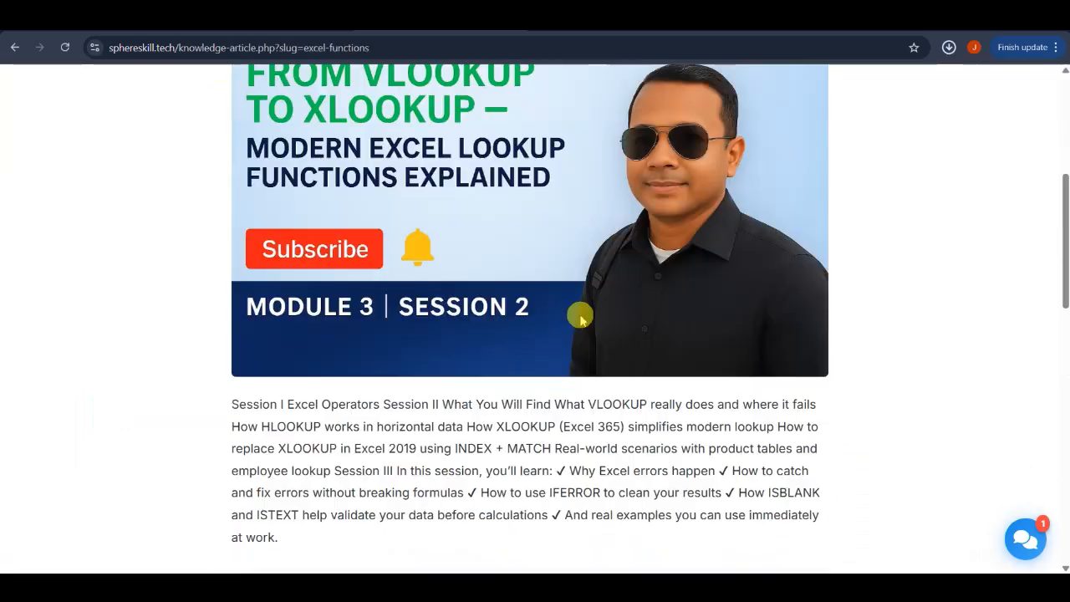
pyautogui.scroll(-3, 581, 319)
pyautogui.click(764, 392)
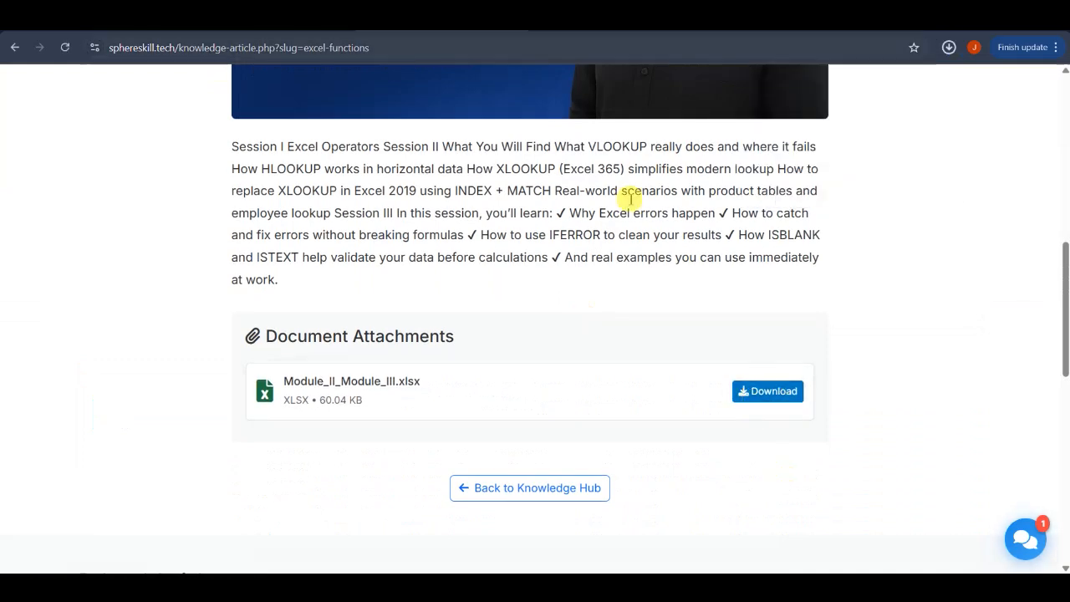
# - Download Module3_Practice.xlsx from the Module III_Practise_Sheet article in the Knowledge Hub
pyautogui.scroll(6, 666, 232)
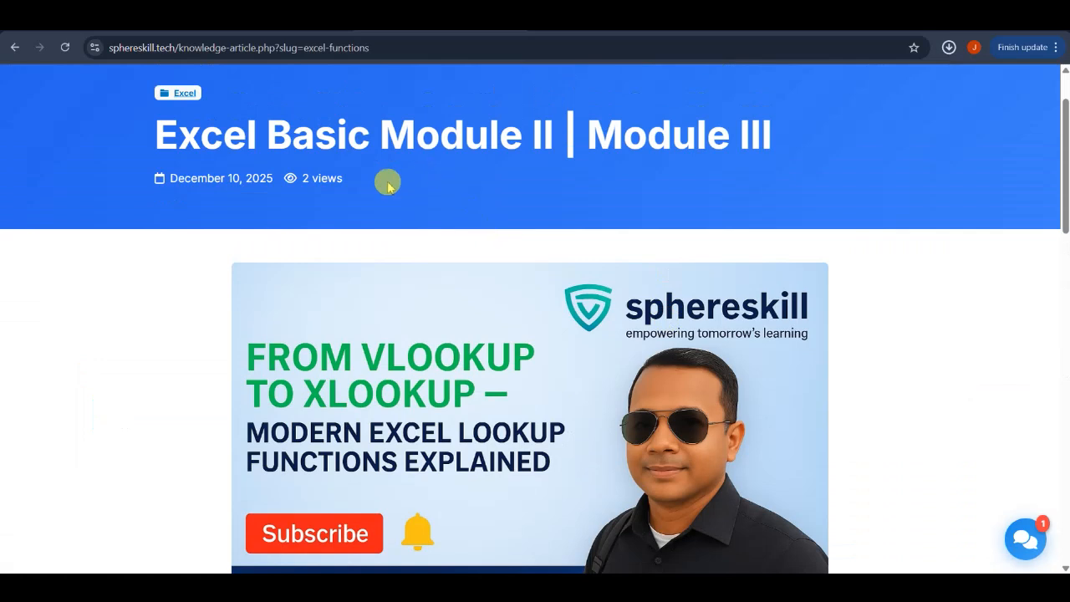
pyautogui.scroll(1, 387, 179)
pyautogui.click(507, 94)
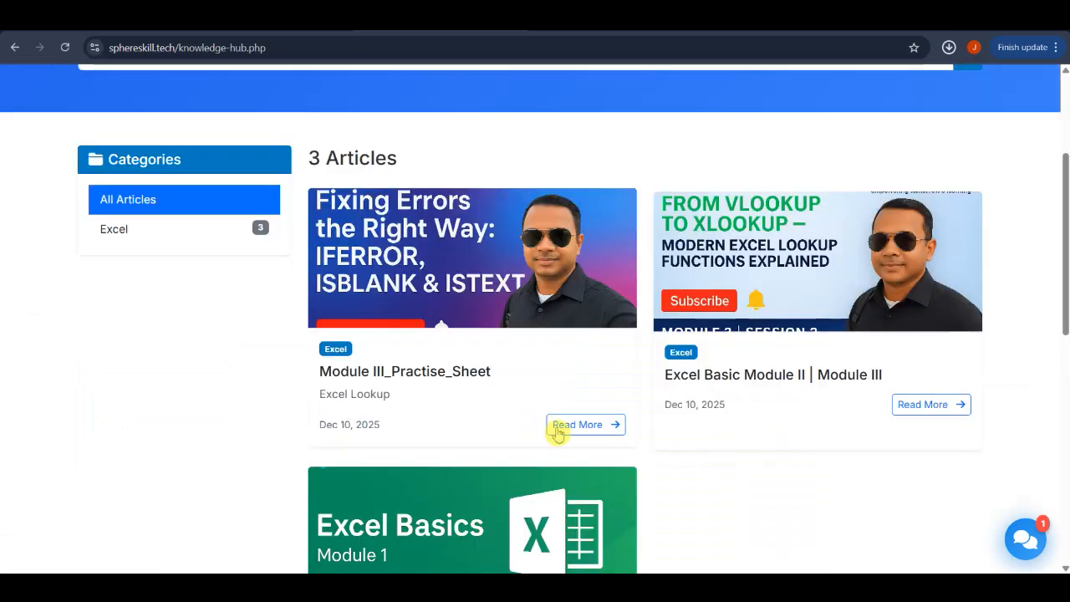
pyautogui.click(582, 424)
pyautogui.scroll(-7, 582, 424)
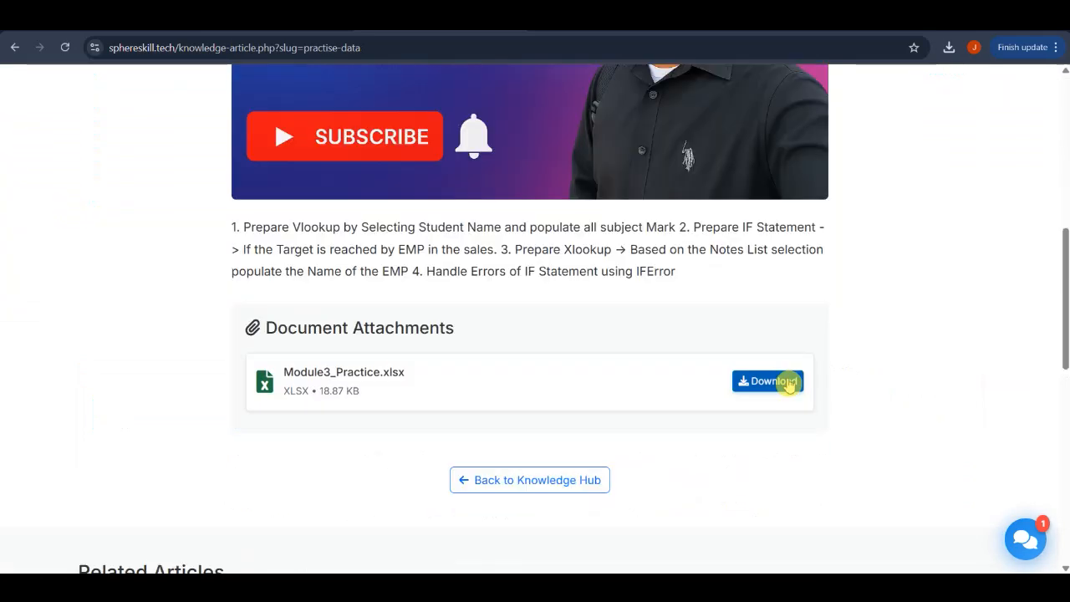
pyautogui.click(789, 383)
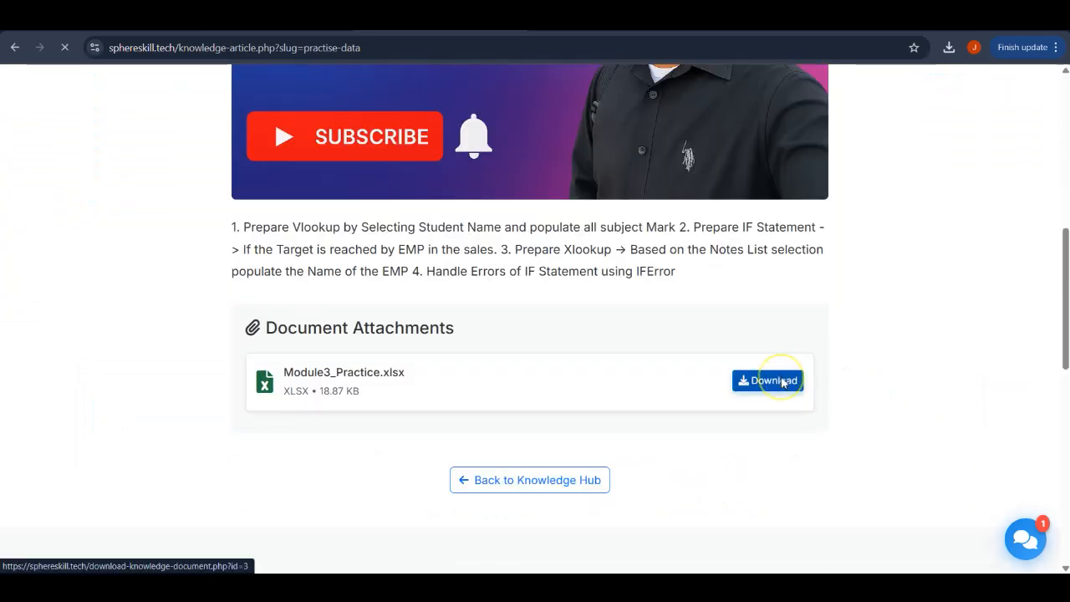
# - Leave the practice sheet article and return to the SphereSkill home page
pyautogui.scroll(3, 738, 163)
pyautogui.scroll(1, 738, 164)
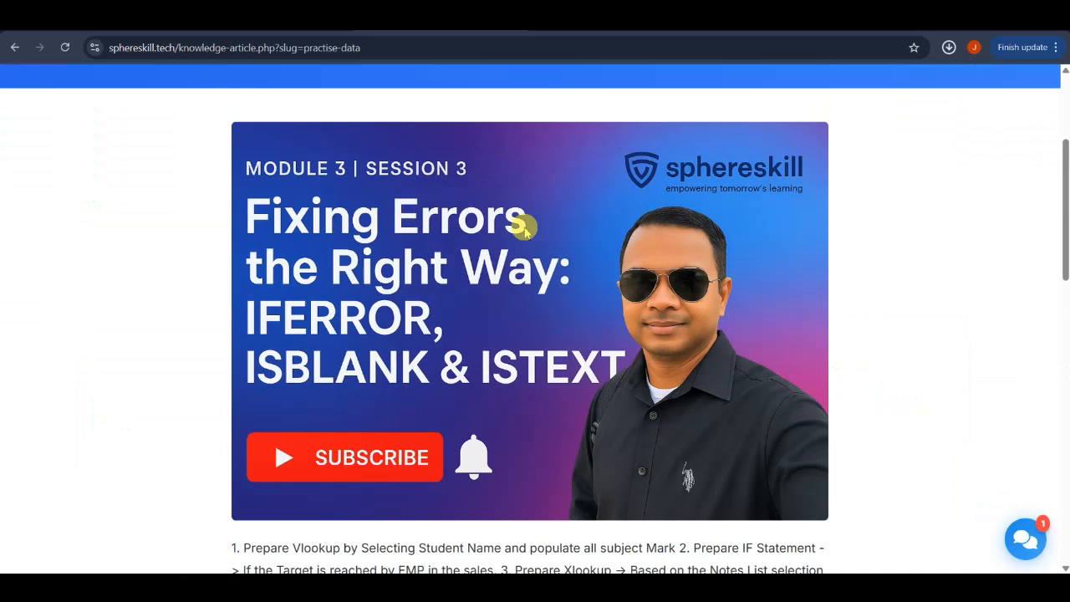
pyautogui.scroll(3, 510, 229)
pyautogui.click(292, 92)
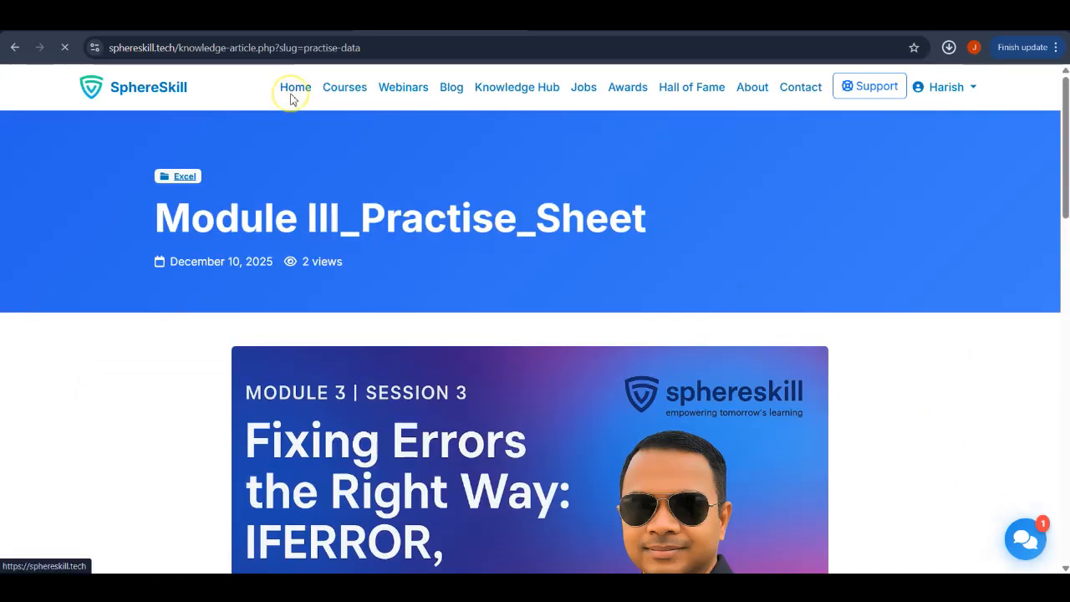